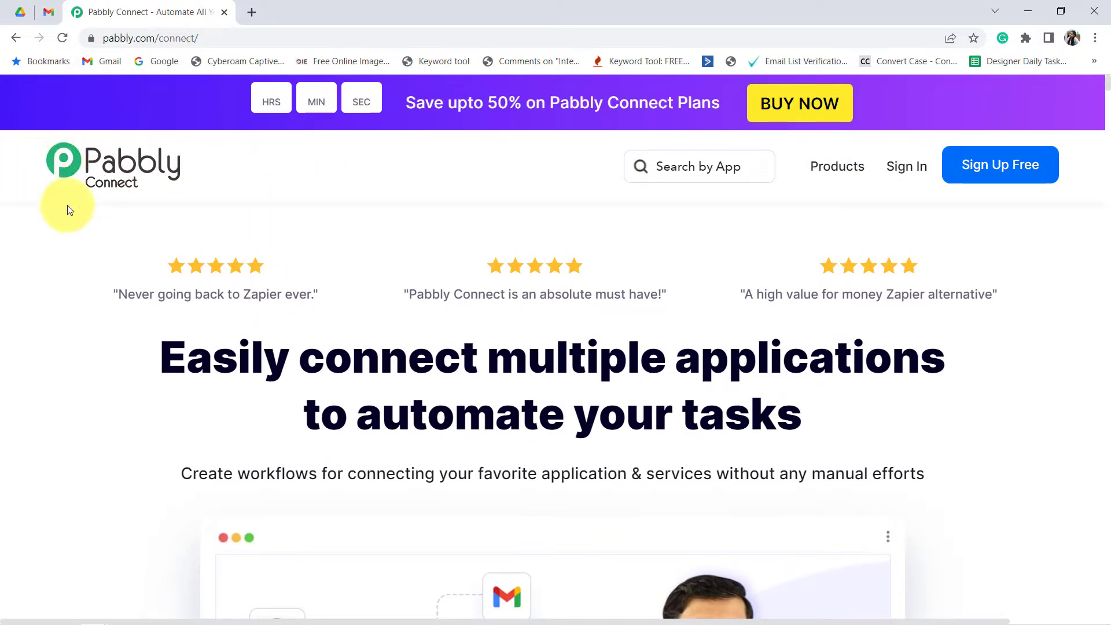
Sign in to Pabbly and open the Pabbly Connect dashboard
left_click(115, 37)
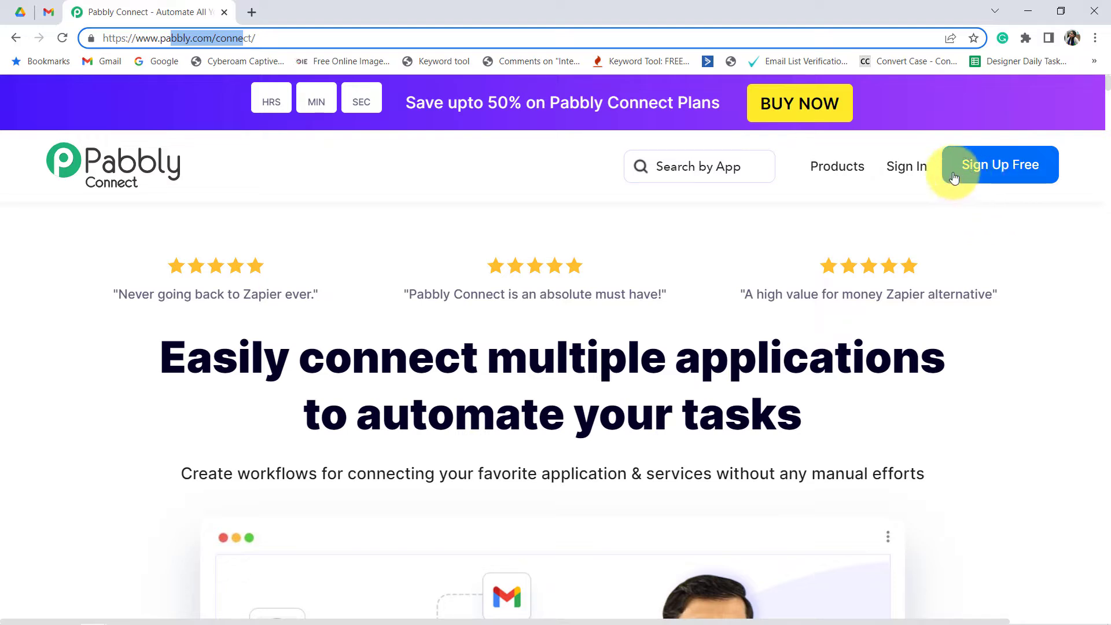
left_click(901, 174)
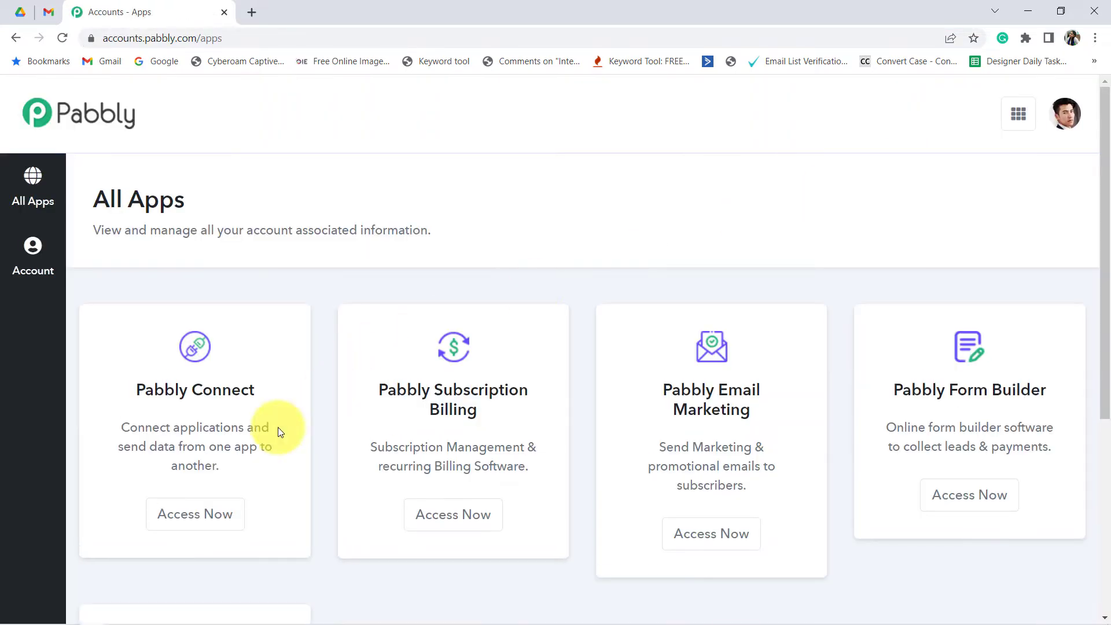
left_click(192, 522)
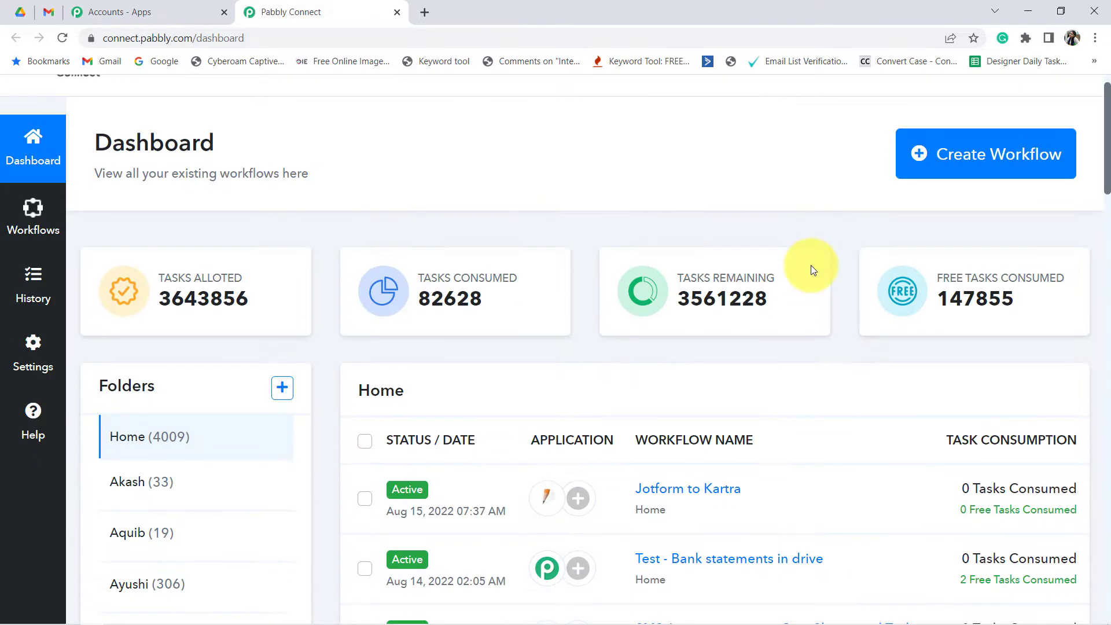
Create a new workflow named "Save Bank Statements to Google Drive from Gmail"
scroll(810, 264, "up", 1)
left_click(970, 211)
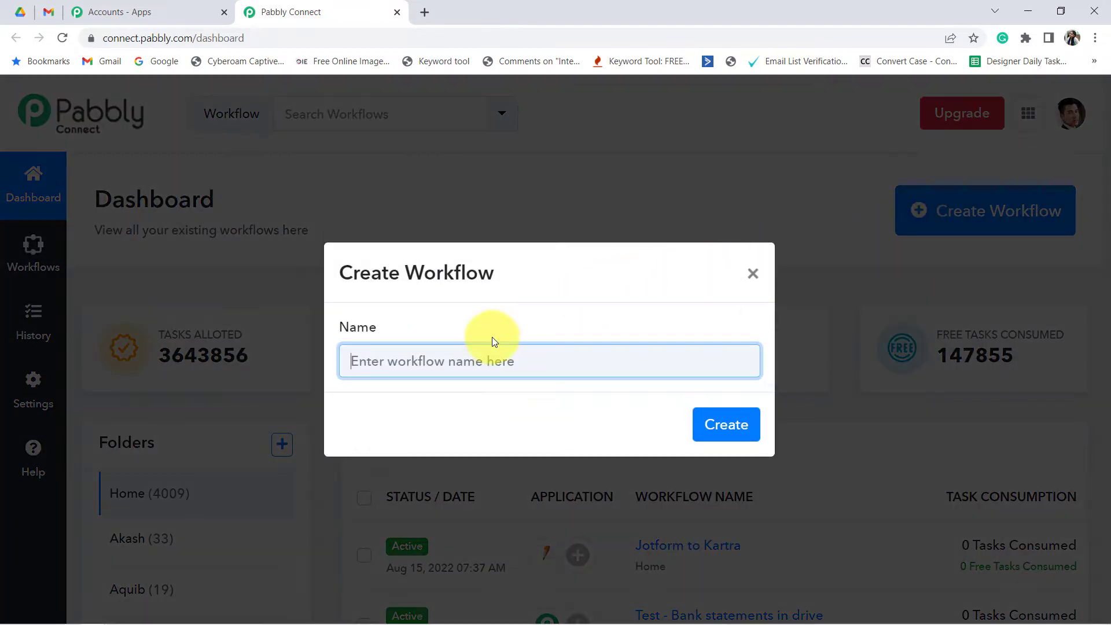
type("Save Bank Statements to Google Drive from Gmail")
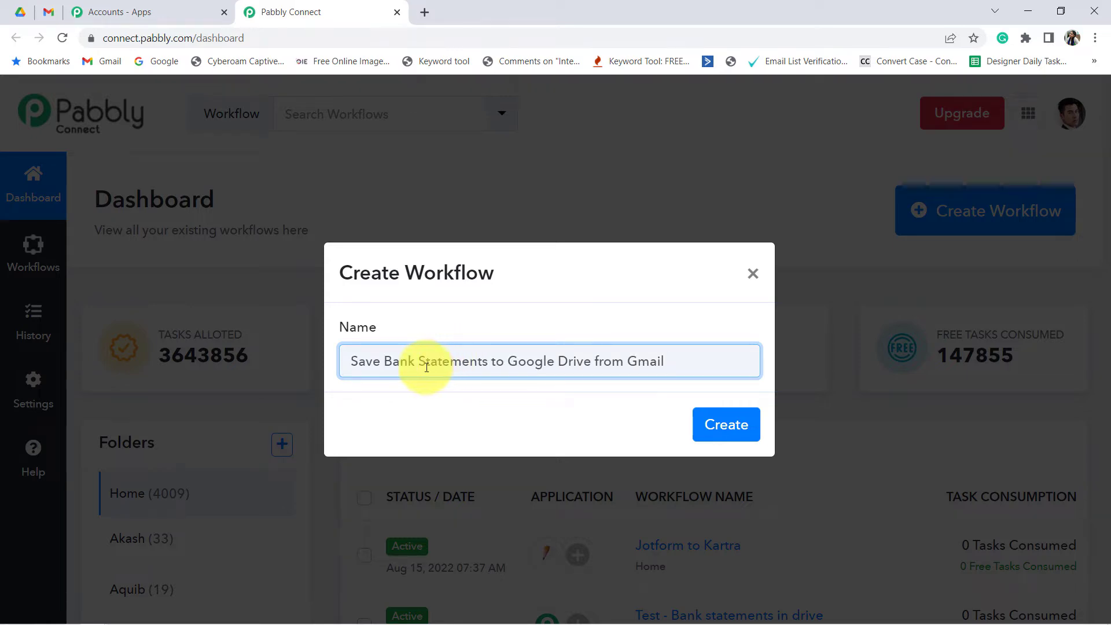
left_click_drag(364, 367, 694, 373)
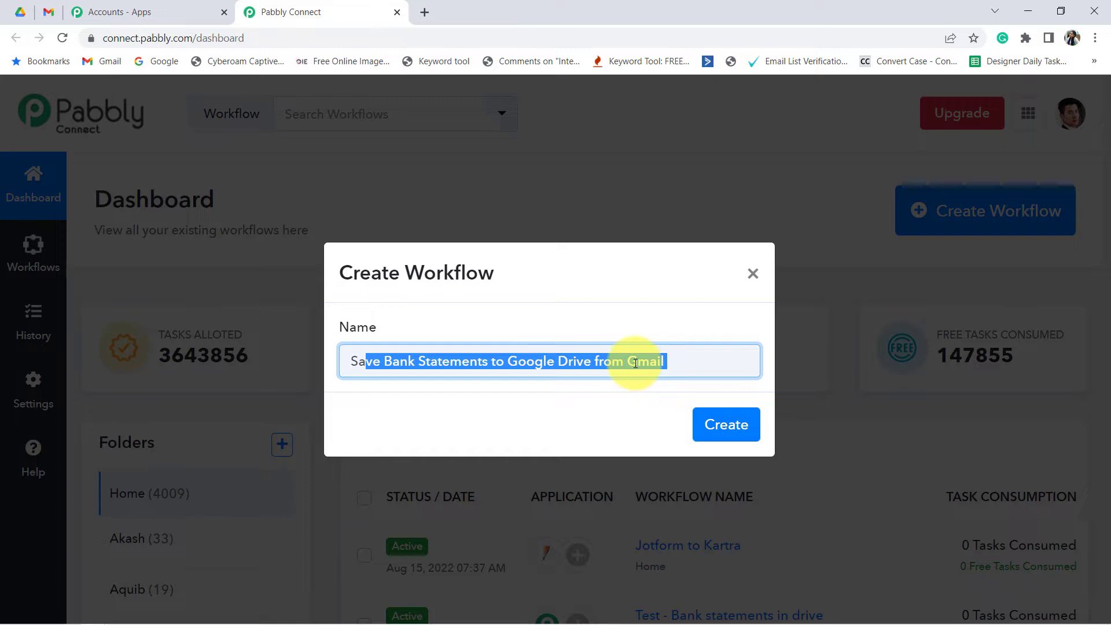
left_click(660, 359)
left_click_drag(504, 354, 650, 359)
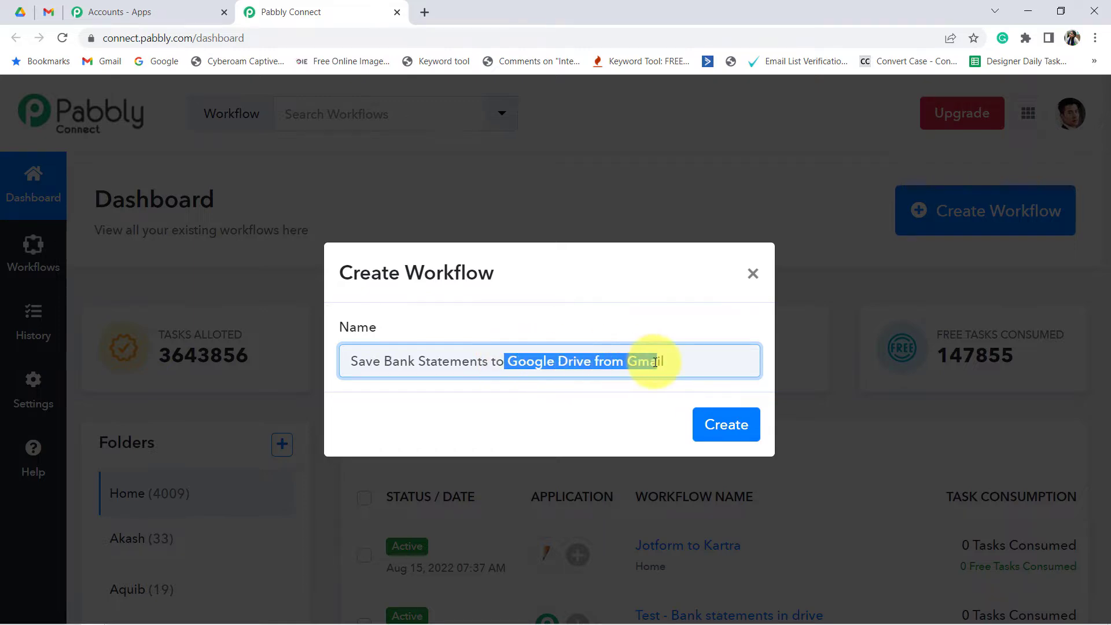
left_click(669, 372)
left_click(718, 427)
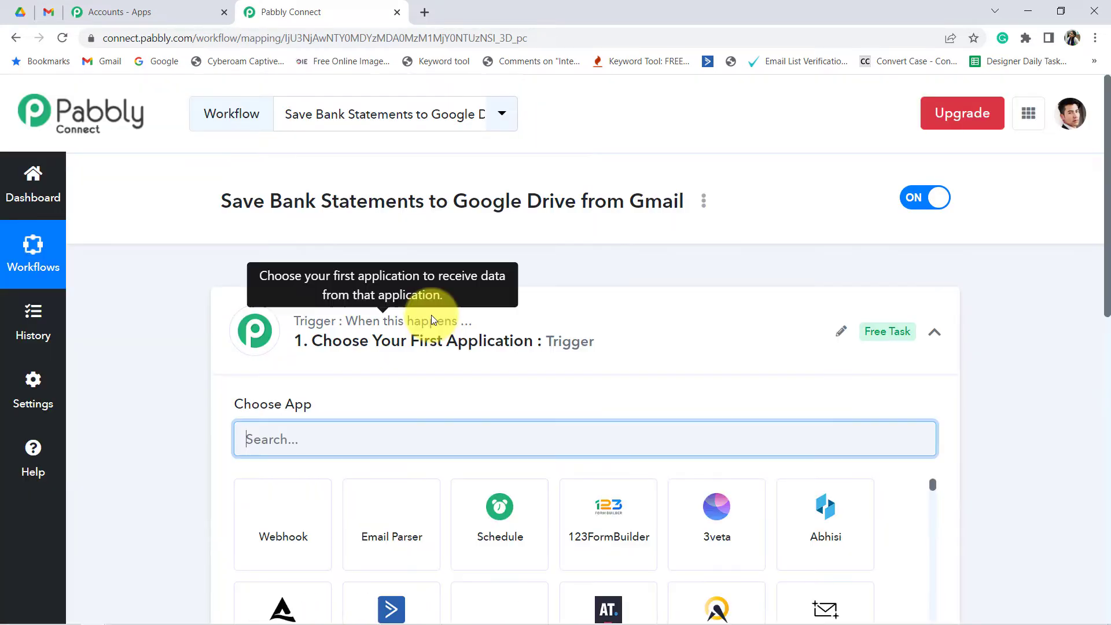
Set Email Parser by Pabbly as the workflow's trigger application
left_click(402, 337)
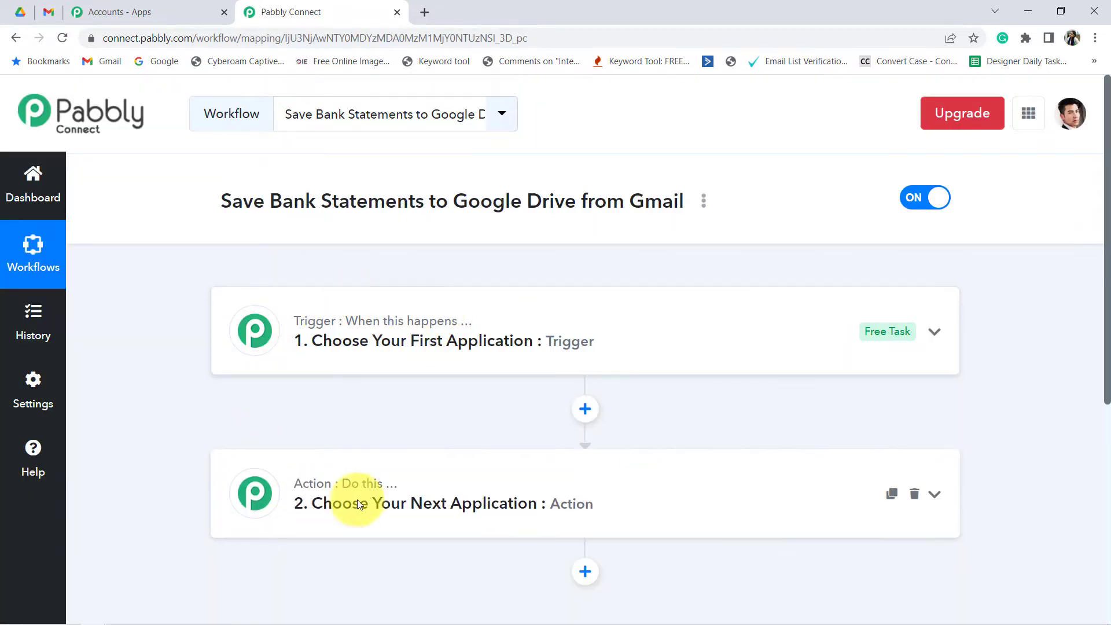
mouse_move(306, 324)
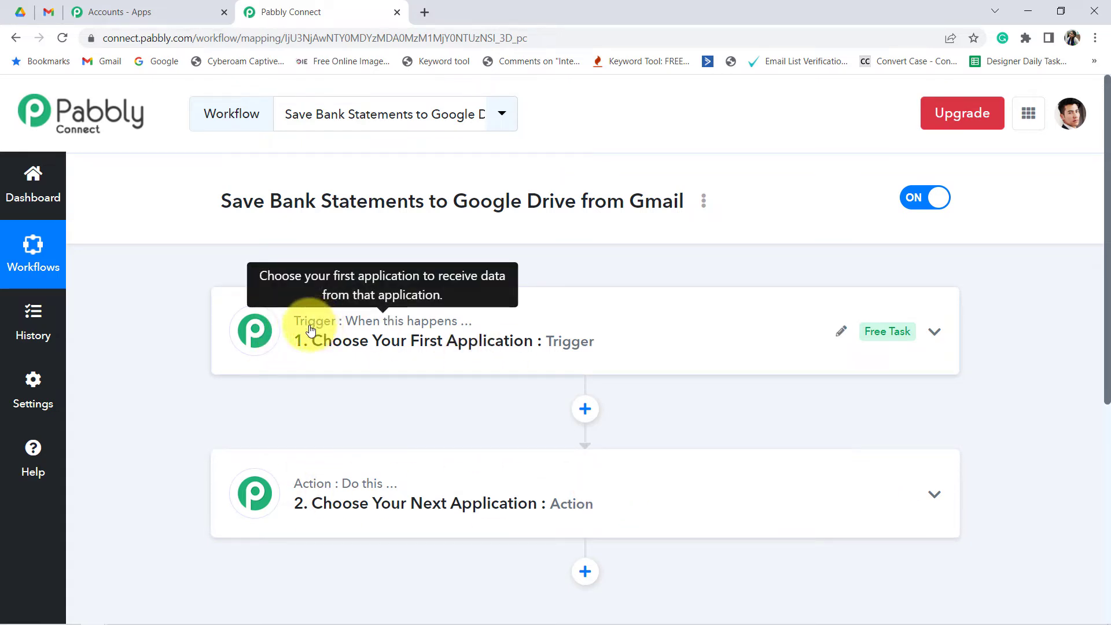
mouse_move(321, 483)
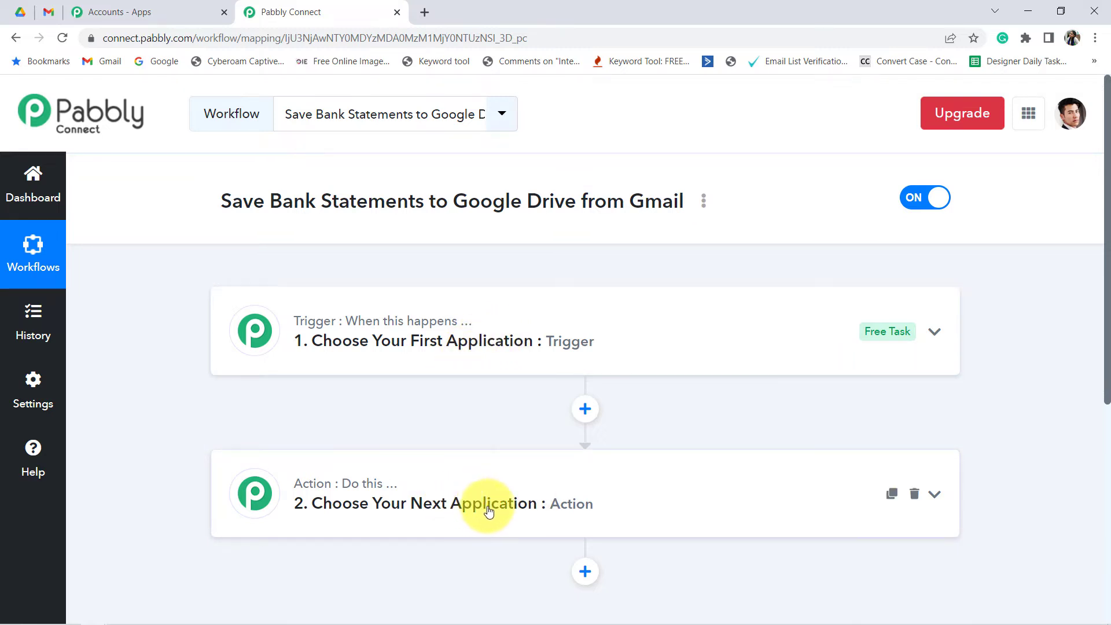
left_click(419, 346)
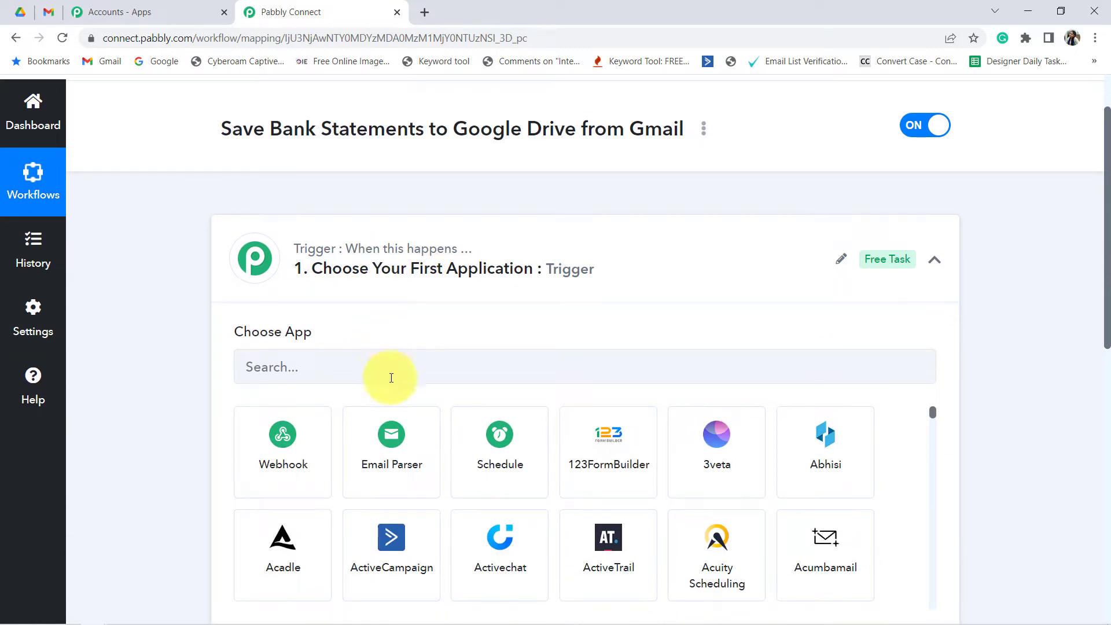
left_click(348, 367)
left_click(386, 463)
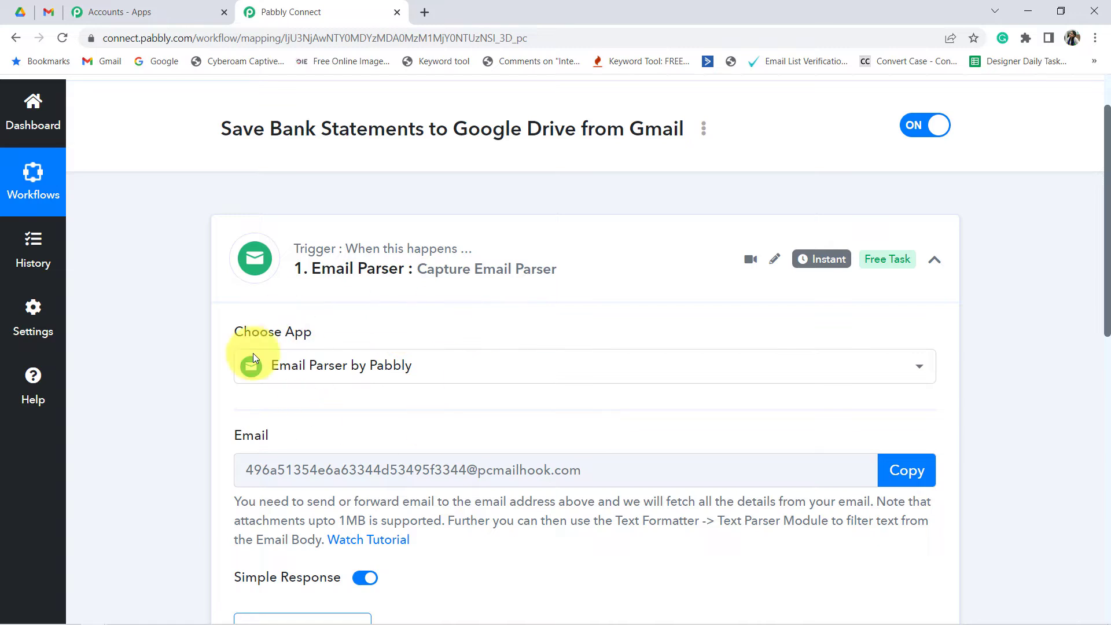
Examine the Email Parser trigger's instructions on forwarding emails and attachments to its address
scroll(332, 395, "up", 1)
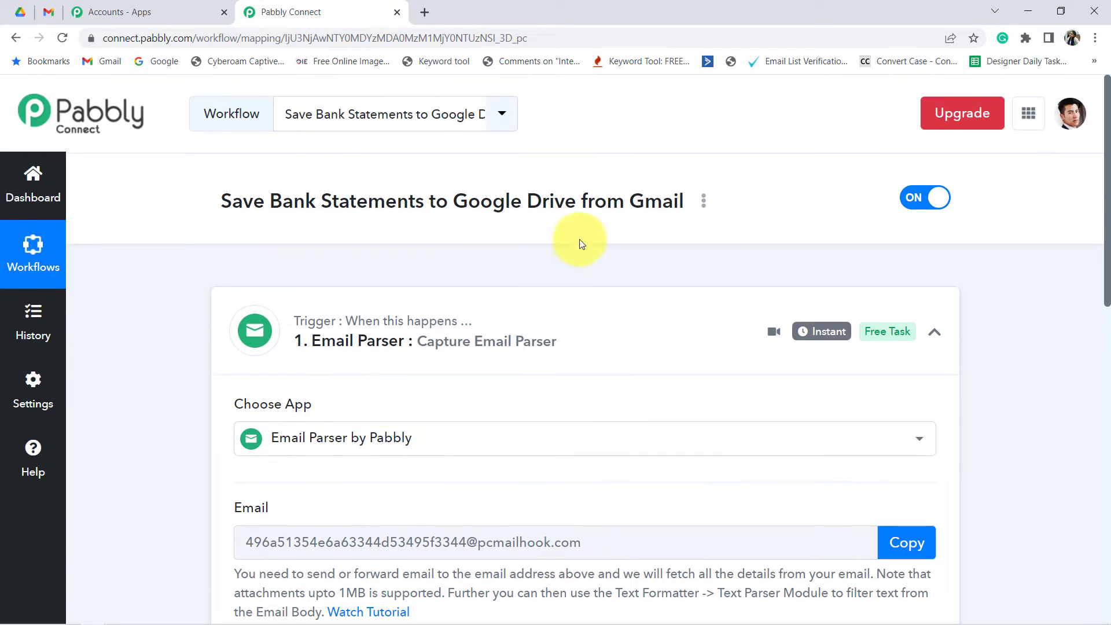
double_click(640, 202)
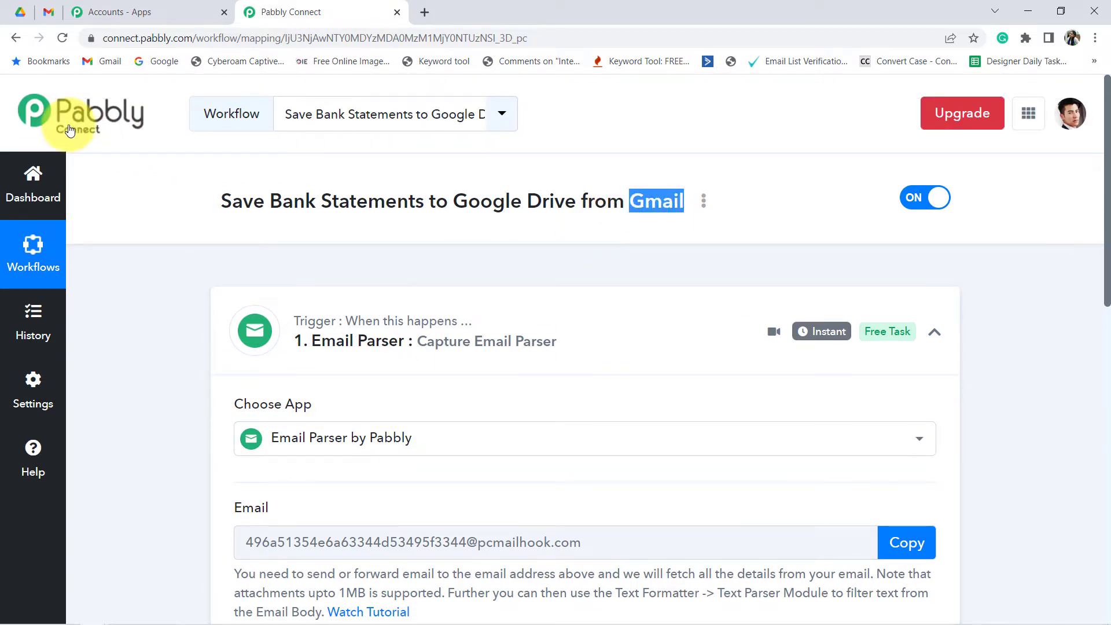
scroll(570, 422, "down", 2)
scroll(569, 433, "up", 1)
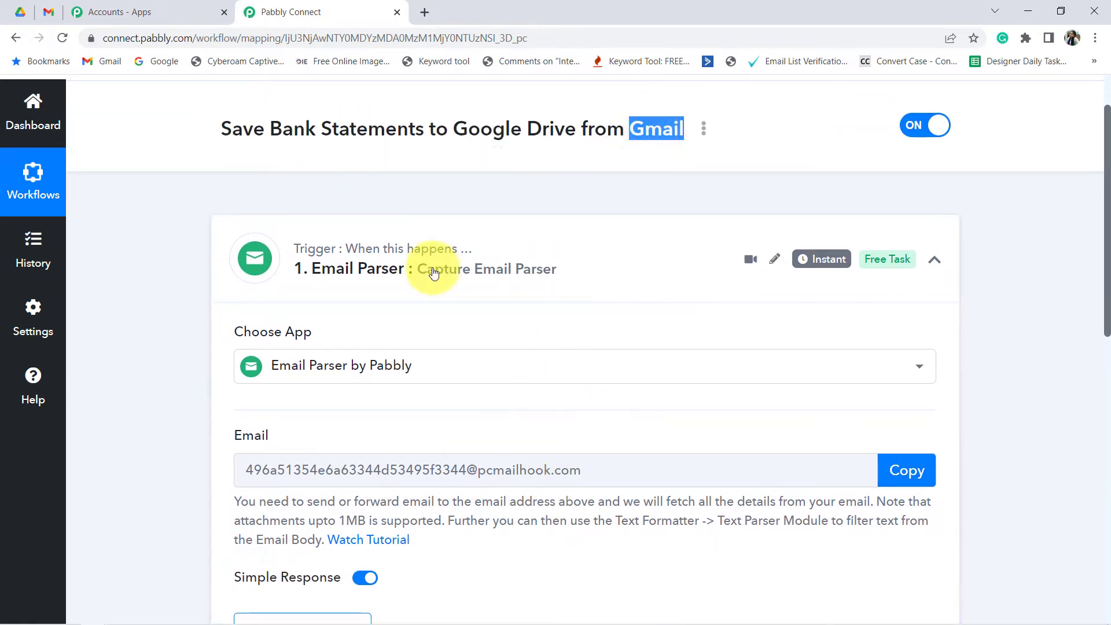
scroll(447, 403, "down", 3)
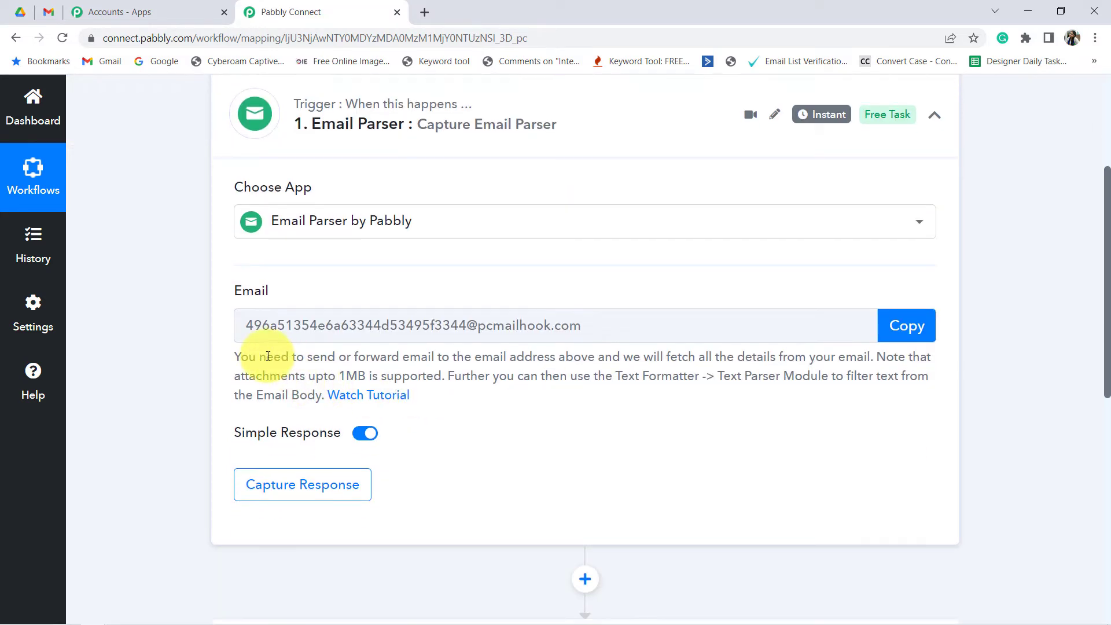
left_click_drag(233, 357, 459, 414)
left_click(330, 369)
left_click_drag(281, 356, 766, 366)
left_click_drag(872, 366, 765, 397)
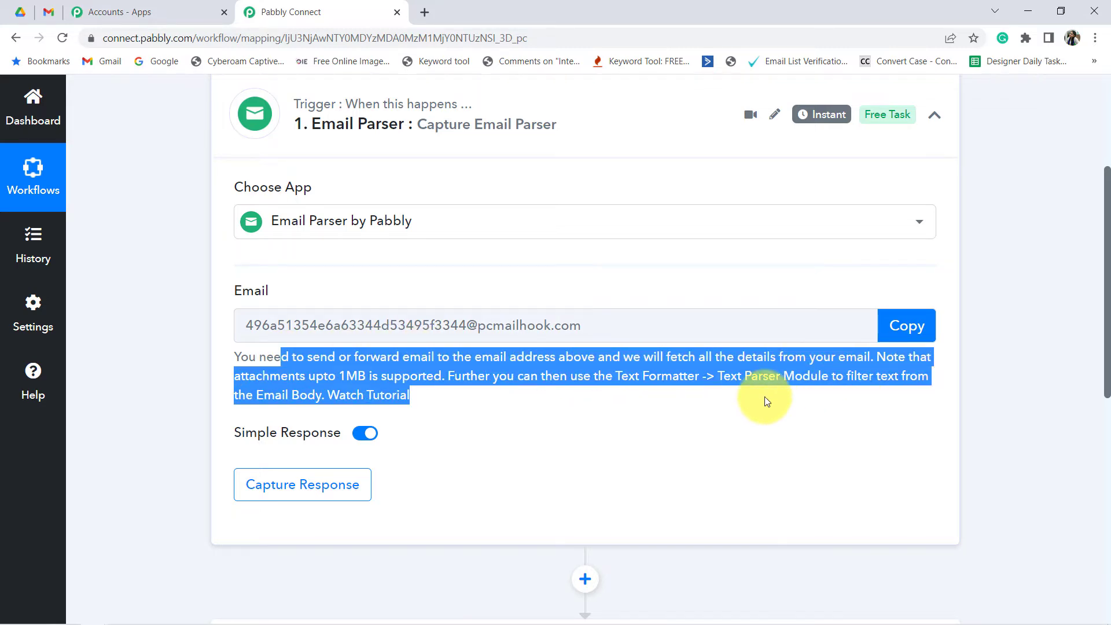
left_click(764, 397)
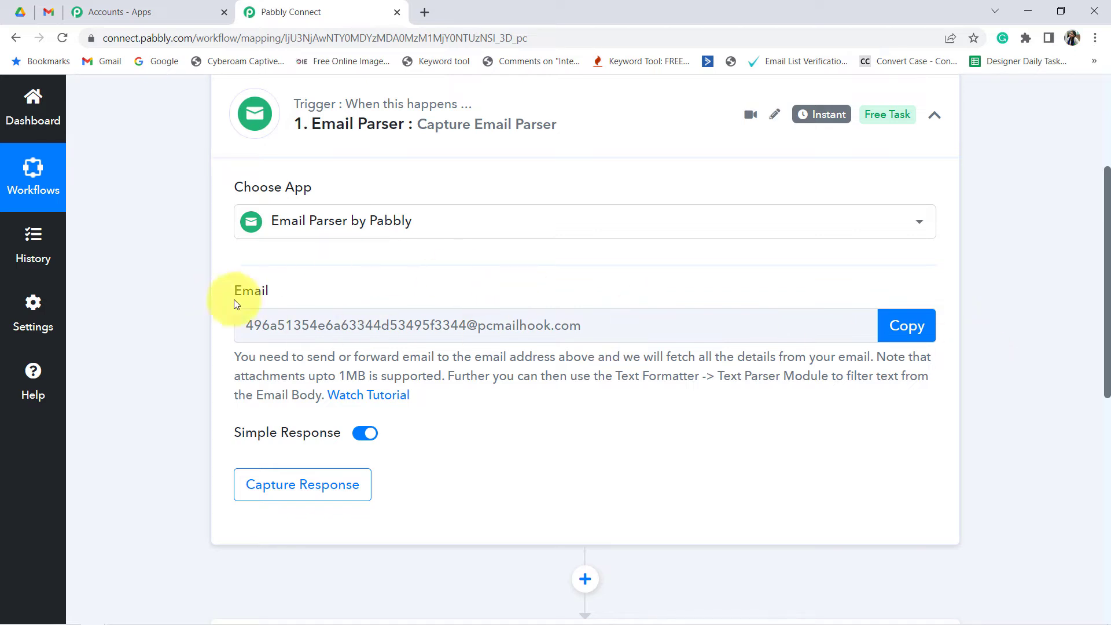
Copy the Email Parser address, switch to Gmail and open its Forwarding and POP/IMAP settings
left_click(901, 324)
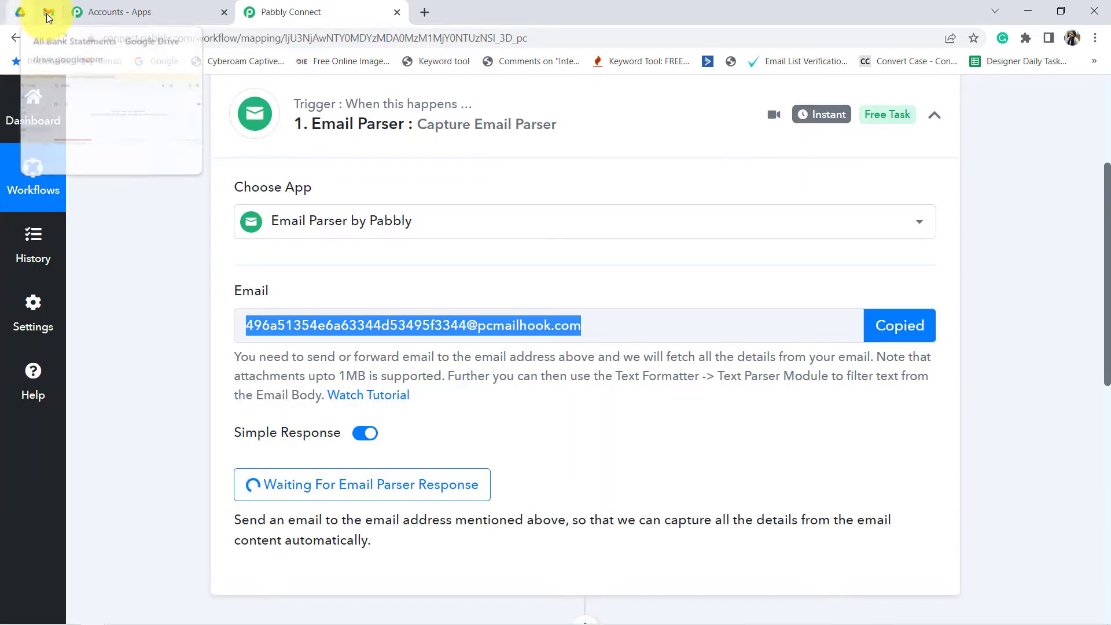
left_click(48, 12)
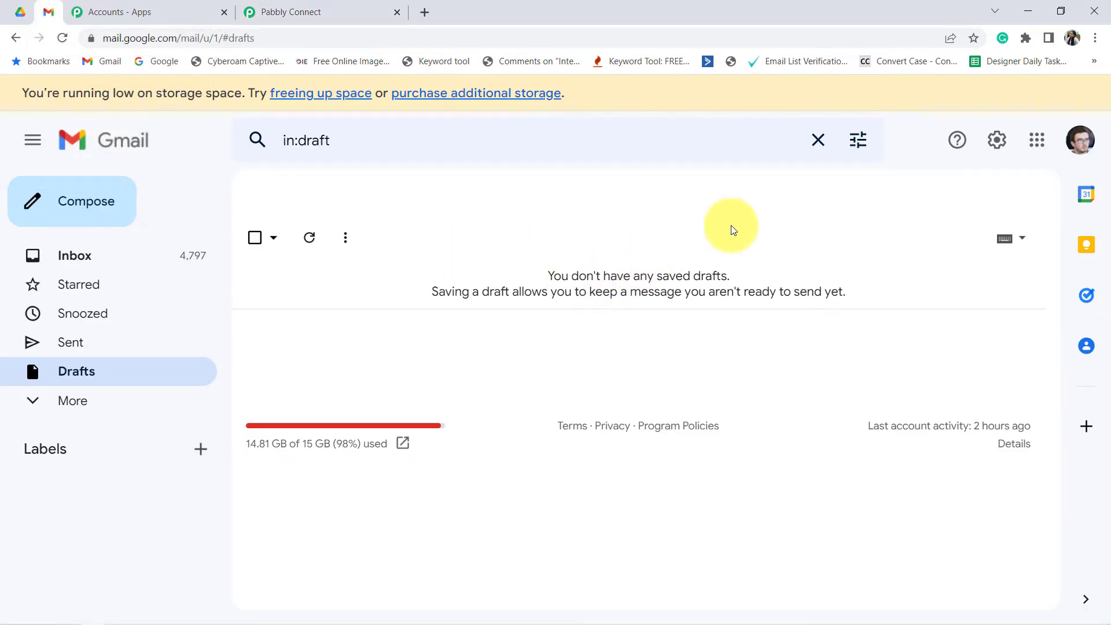
left_click(997, 145)
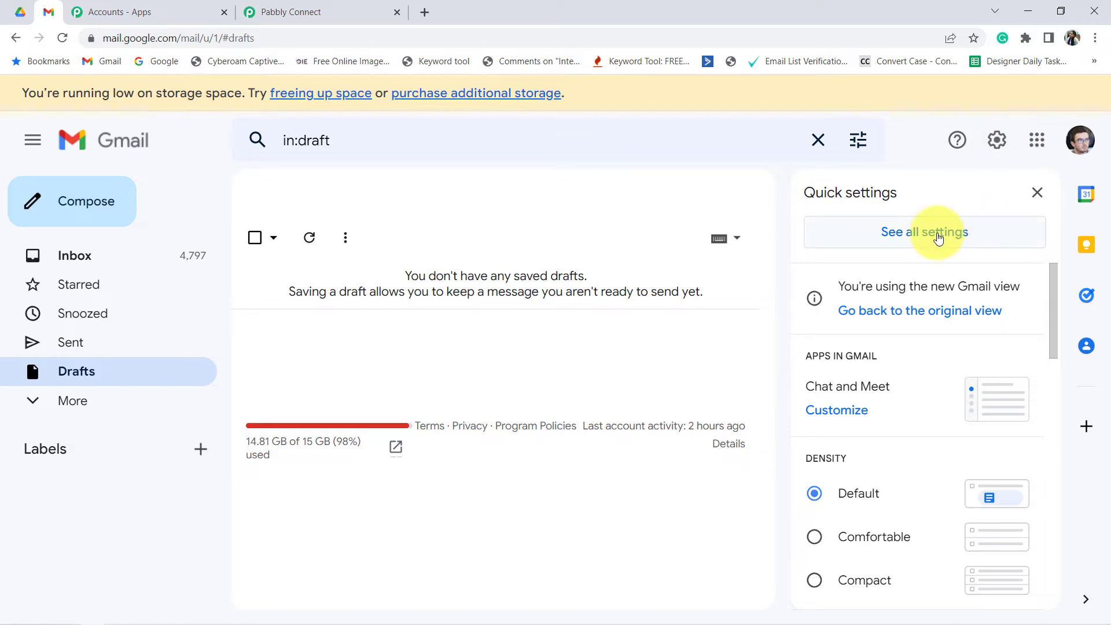
left_click(938, 236)
left_click(369, 10)
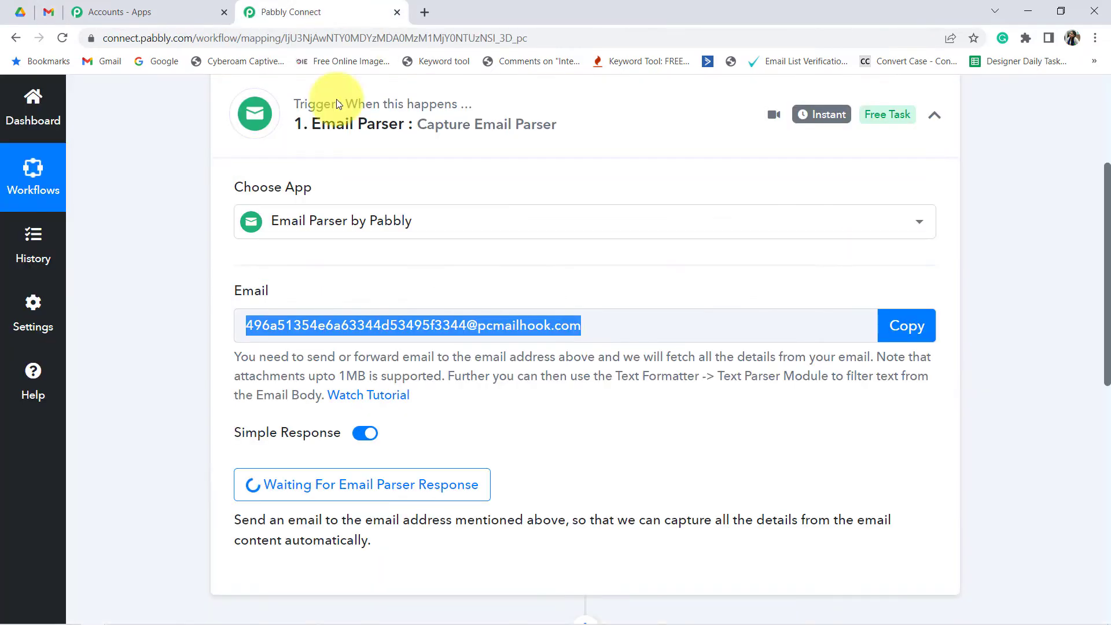
left_click(47, 4)
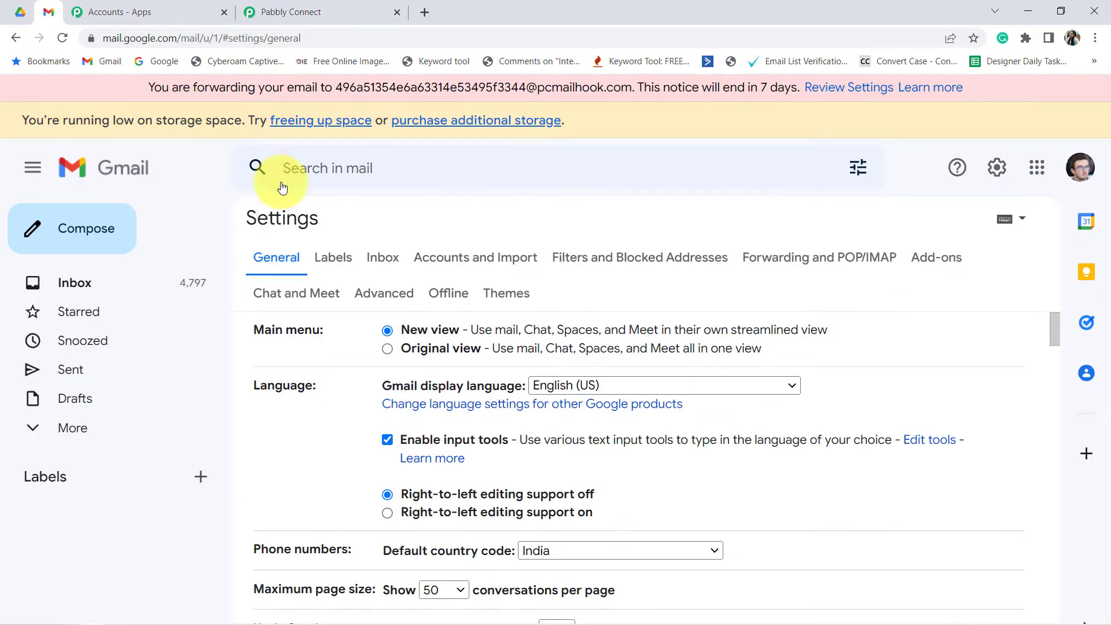
left_click(605, 263)
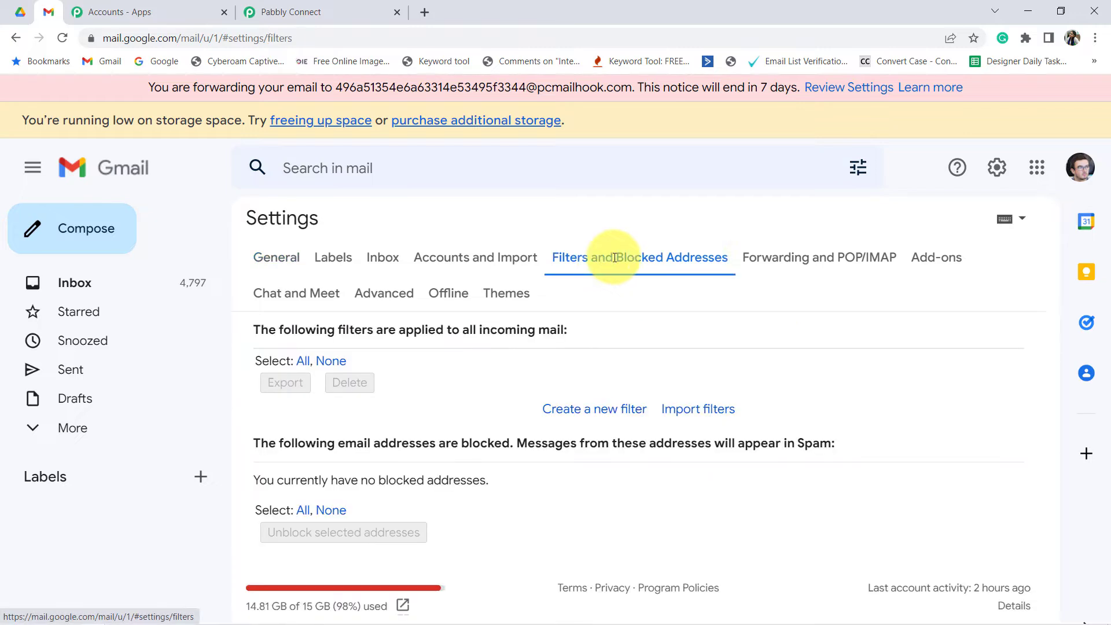
left_click(783, 263)
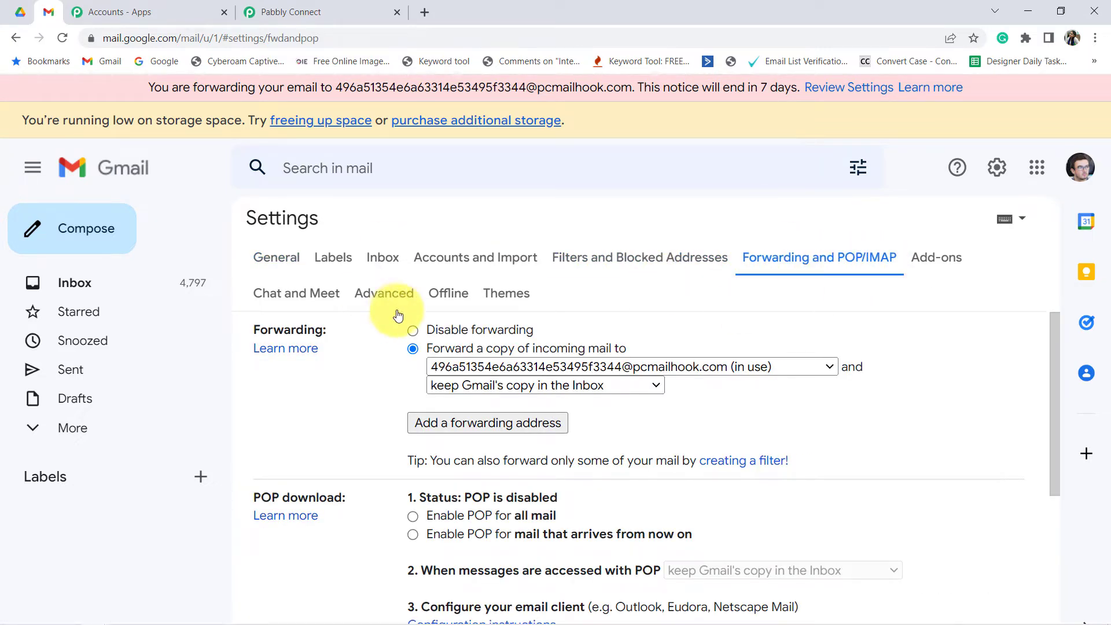
Remove the forwarding address currently in use from Gmail's forwarding settings
left_click(1094, 37)
left_click(1004, 171)
left_click(699, 313)
scroll(637, 336, "down", 3)
scroll(607, 347, "up", 3)
left_click(619, 318)
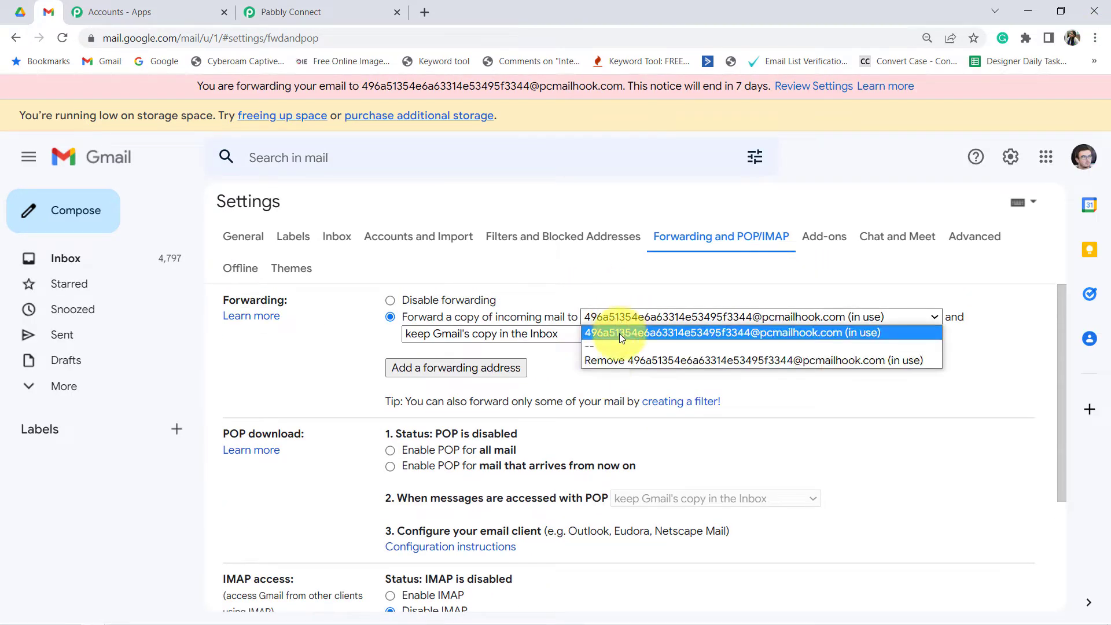
left_click(602, 359)
left_click(706, 407)
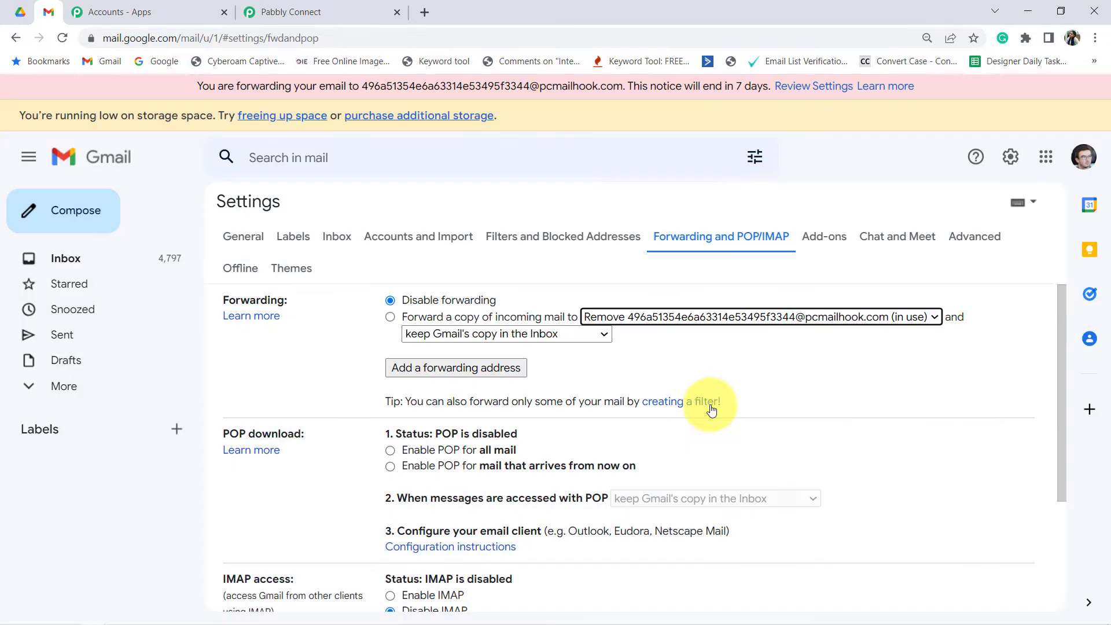
Add the copied Email Parser address as a new Gmail forwarding address and proceed with its verification request
left_click(426, 300)
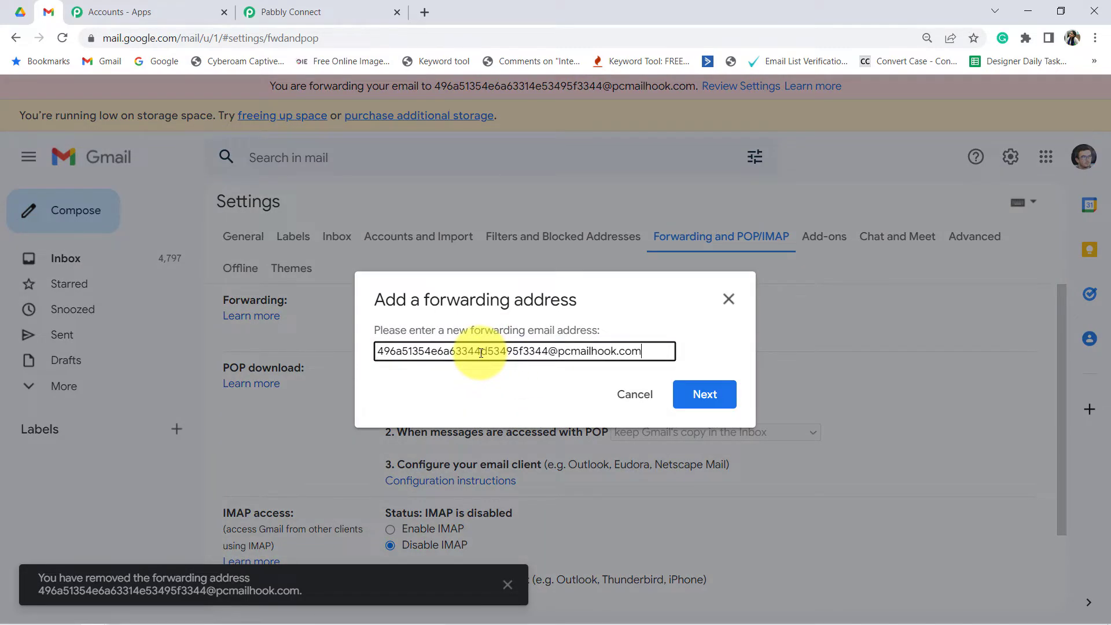
left_click(704, 394)
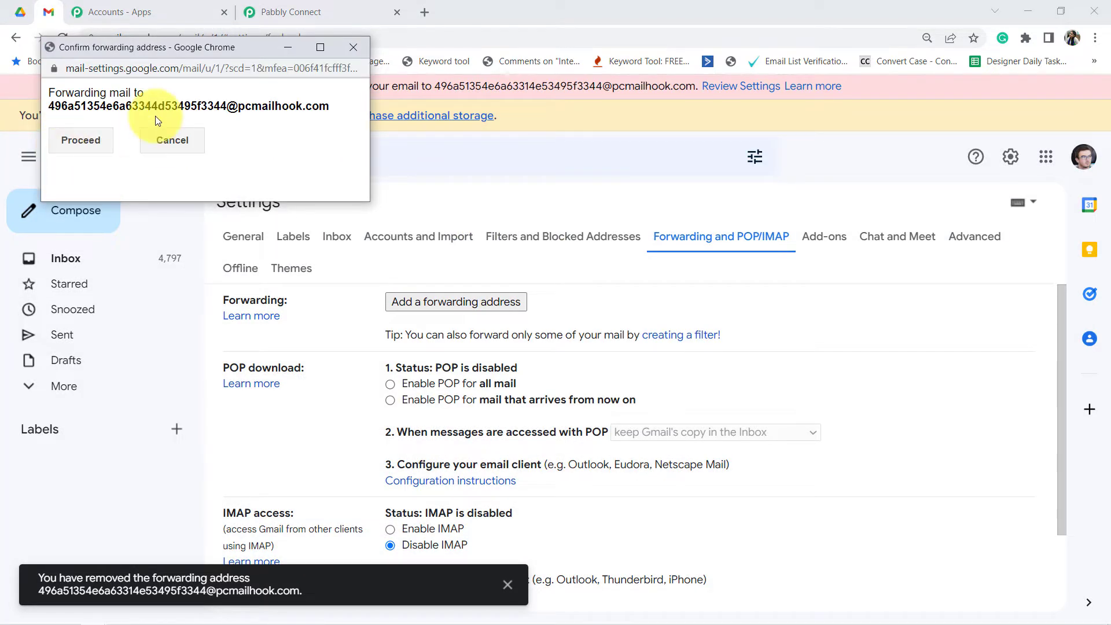
left_click_drag(102, 93, 318, 106)
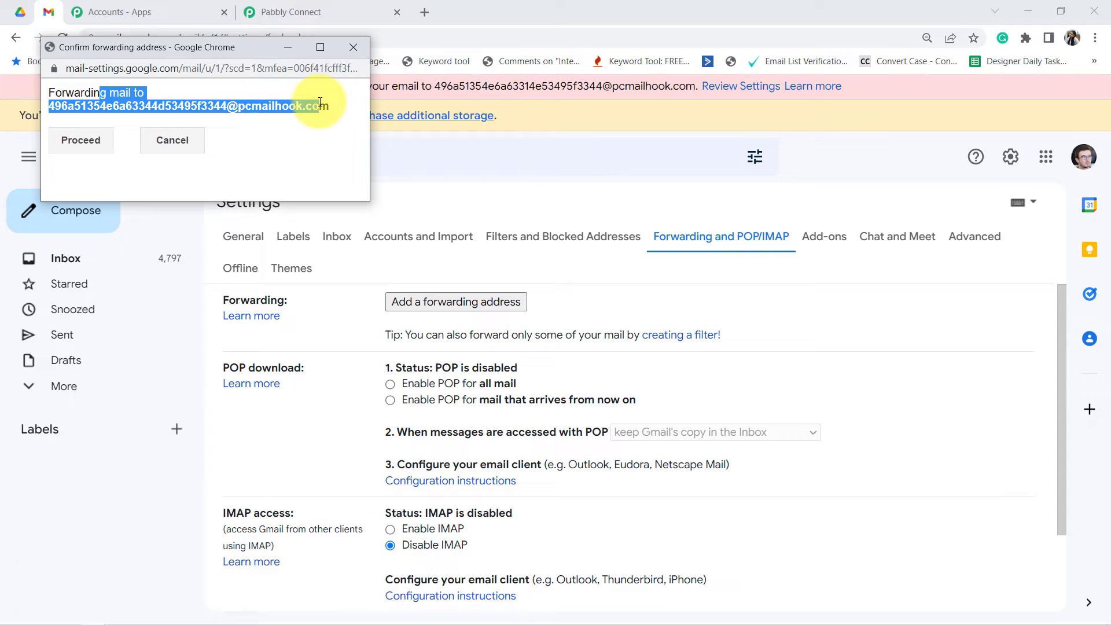
left_click(81, 144)
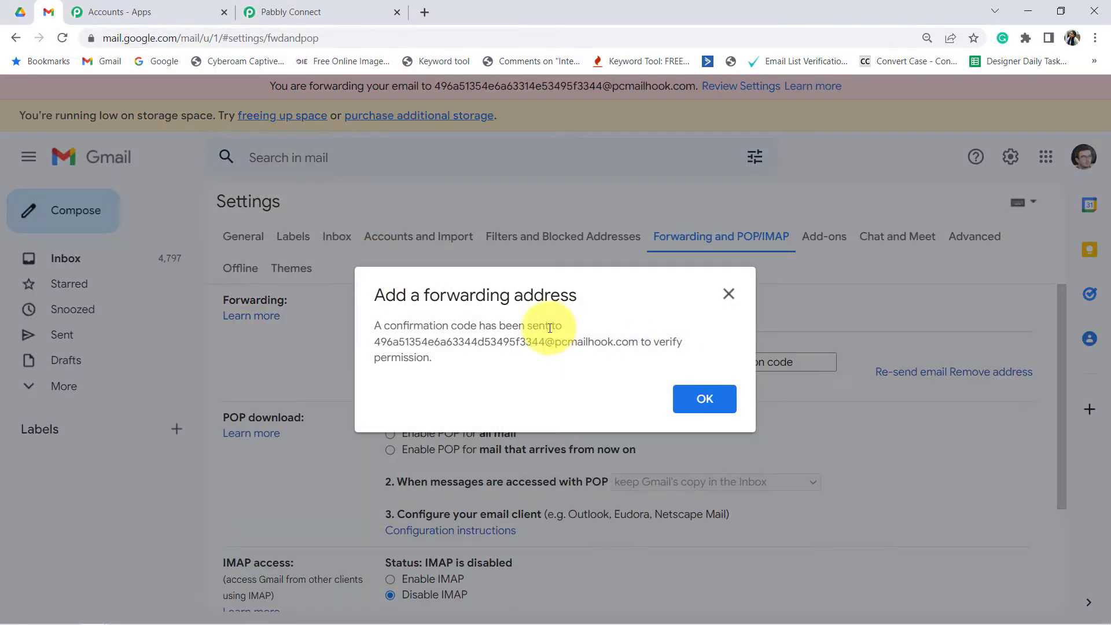
left_click_drag(384, 325, 692, 404)
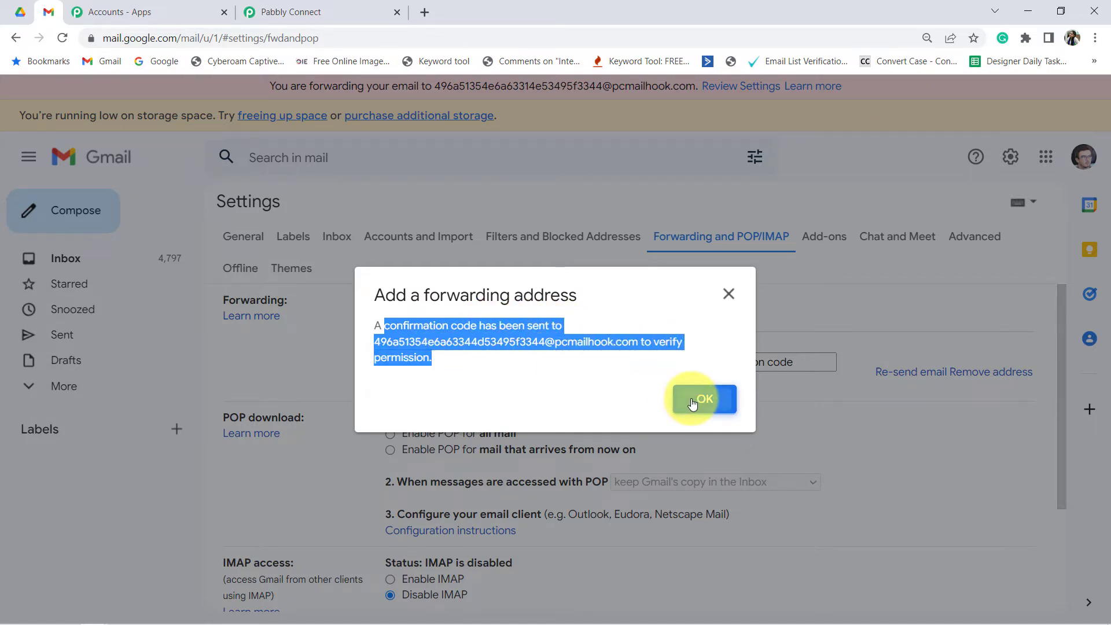
left_click(702, 399)
Switch to Pabbly Connect and copy the Gmail confirmation code from the Body Text of the captured trigger response
left_click(260, 6)
left_click(640, 326)
scroll(1052, 380, "down", 9)
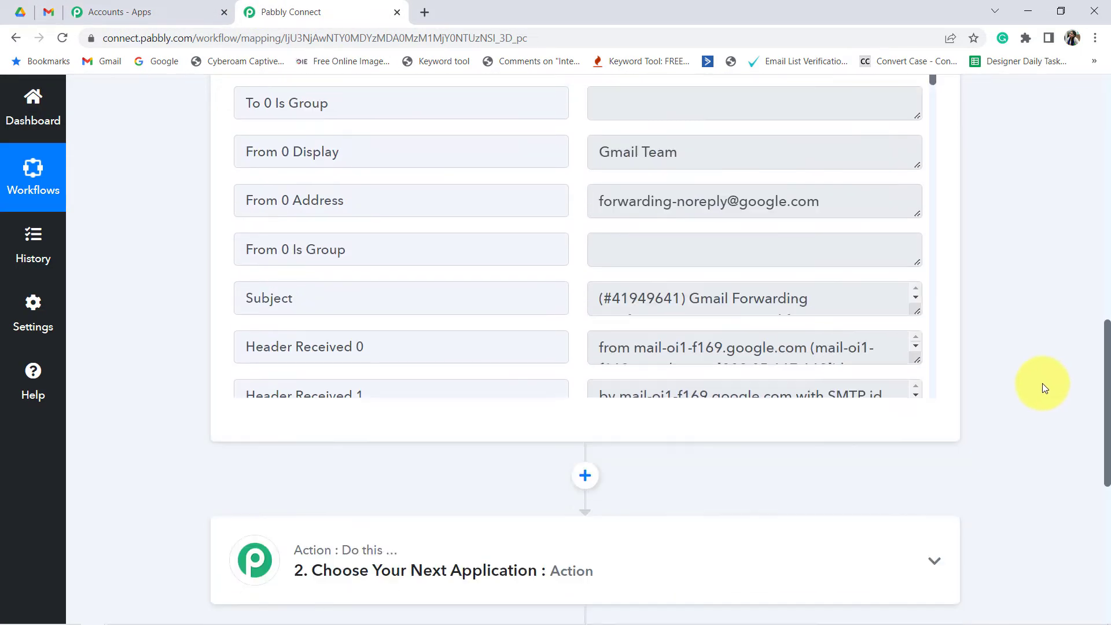
scroll(957, 276, "up", 3)
left_click_drag(931, 167, 908, 502)
left_click_drag(308, 367, 255, 367)
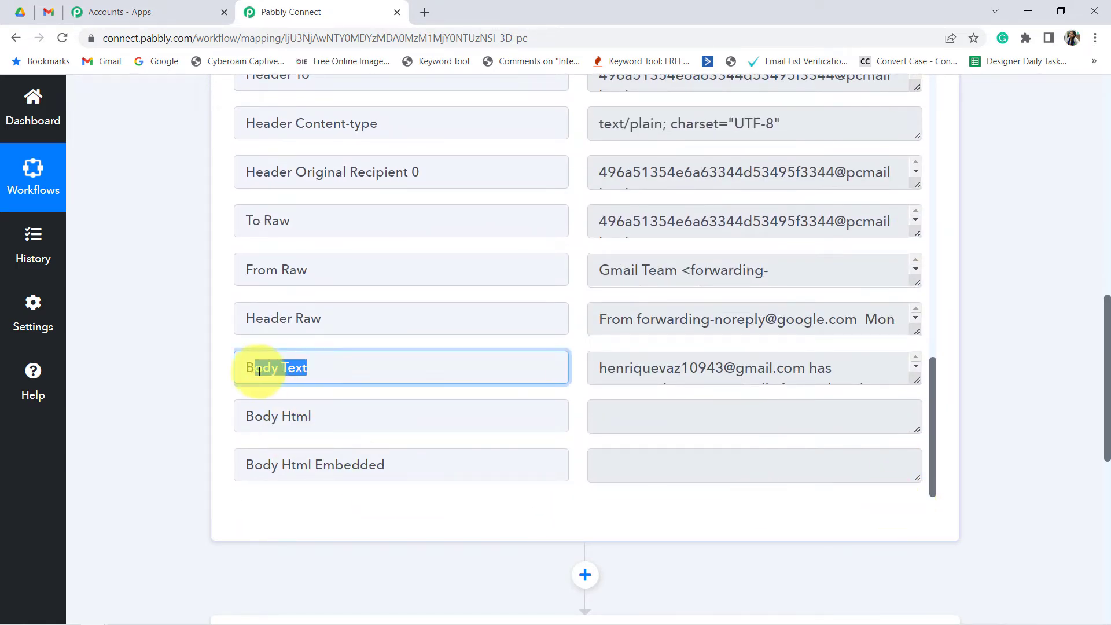
left_click_drag(917, 382, 917, 491)
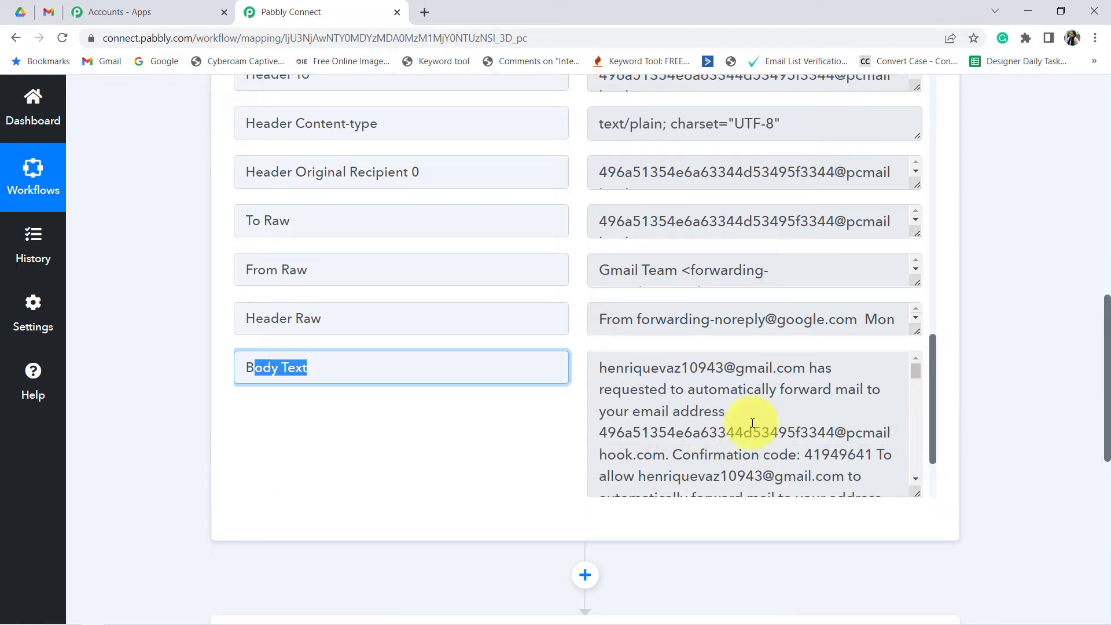
scroll(752, 422, "down", 1)
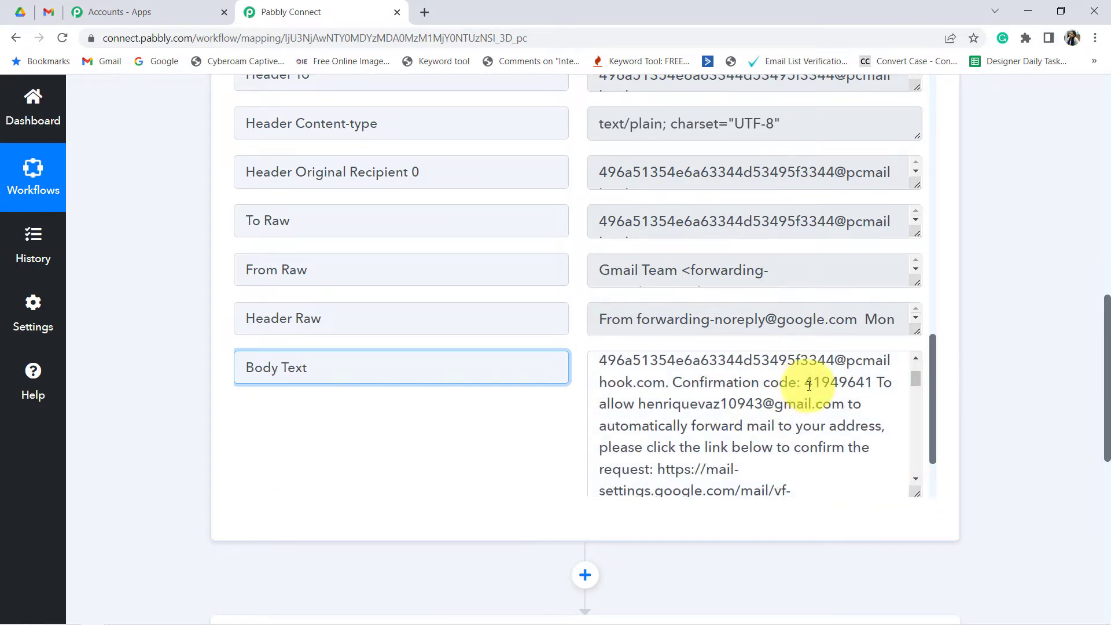
left_click_drag(803, 386, 853, 385)
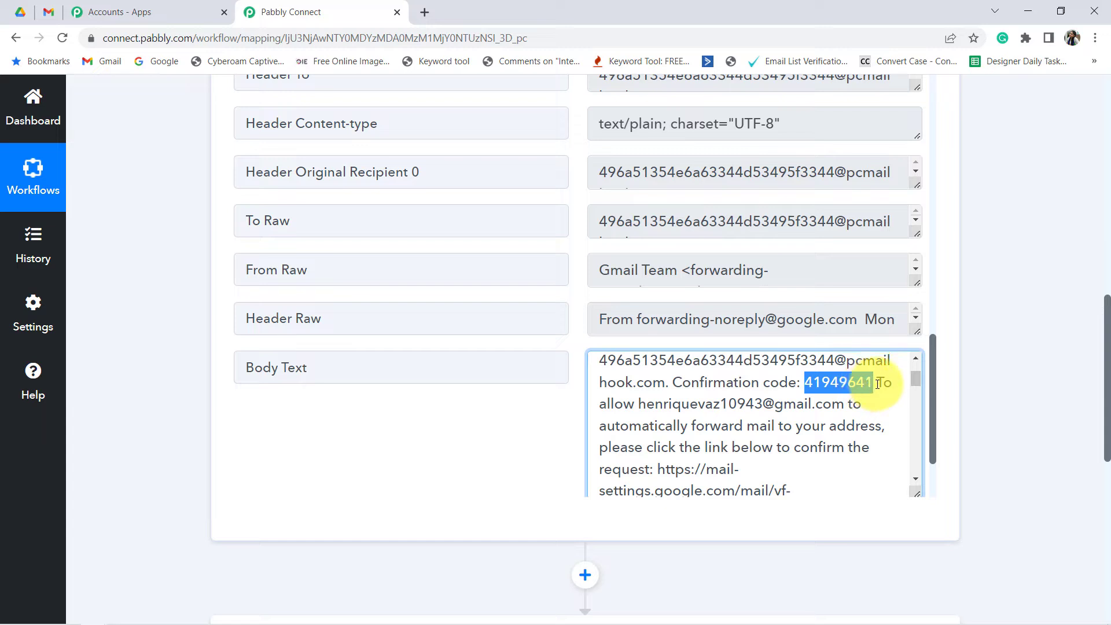
In Gmail, verify the forwarding address with the copied confirmation code, then enable forwarding a copy of incoming mail to it and save
left_click(48, 13)
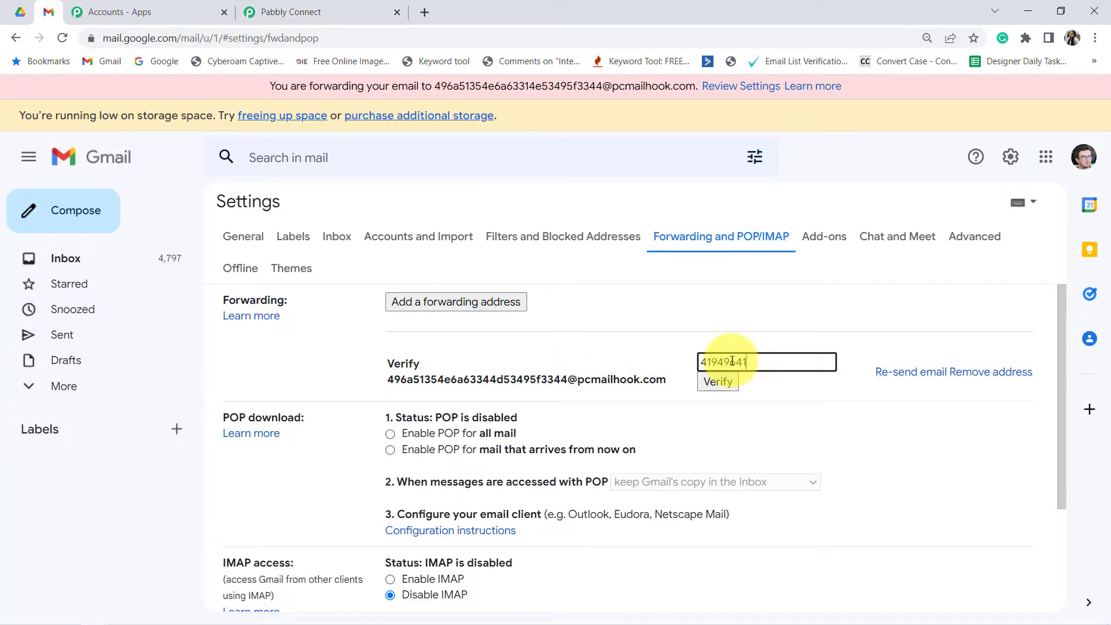
left_click(713, 385)
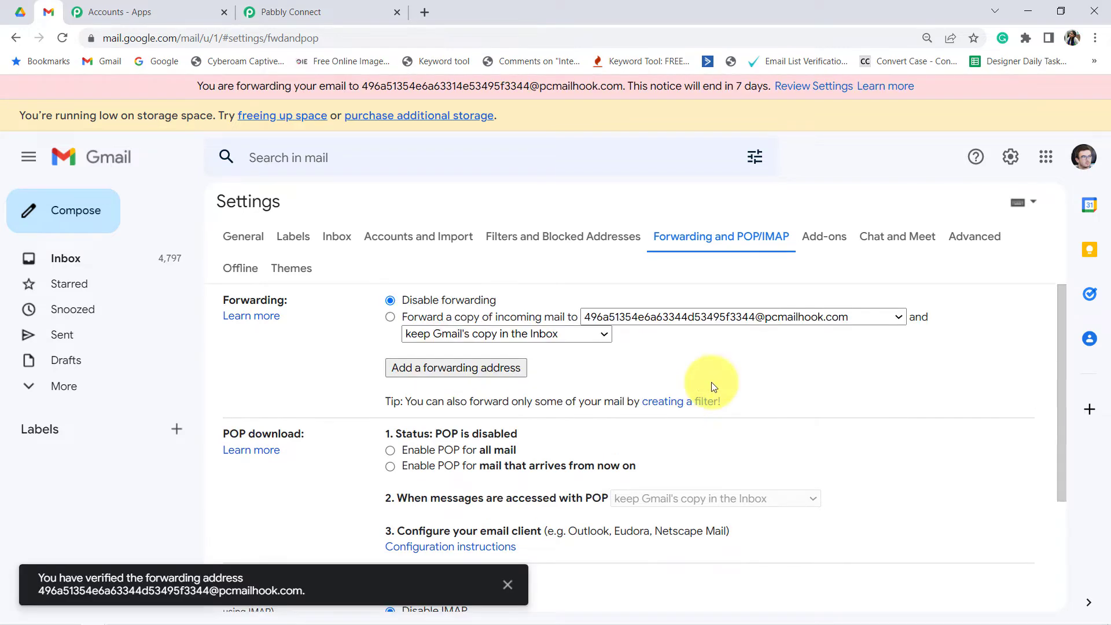
left_click(389, 317)
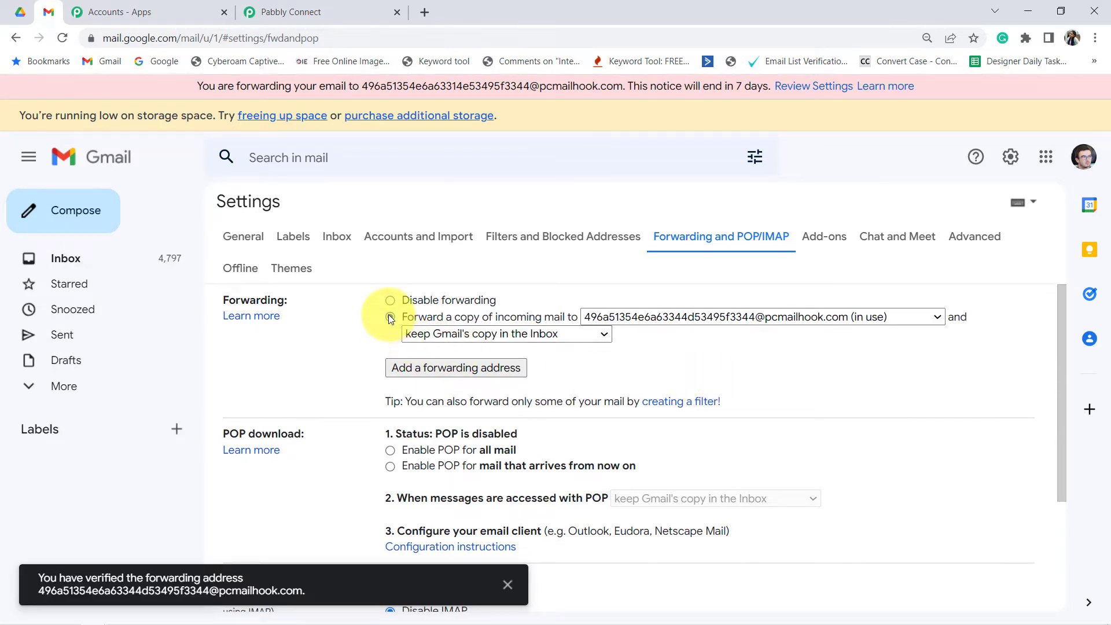
scroll(707, 466, "down", 3)
left_click(615, 528)
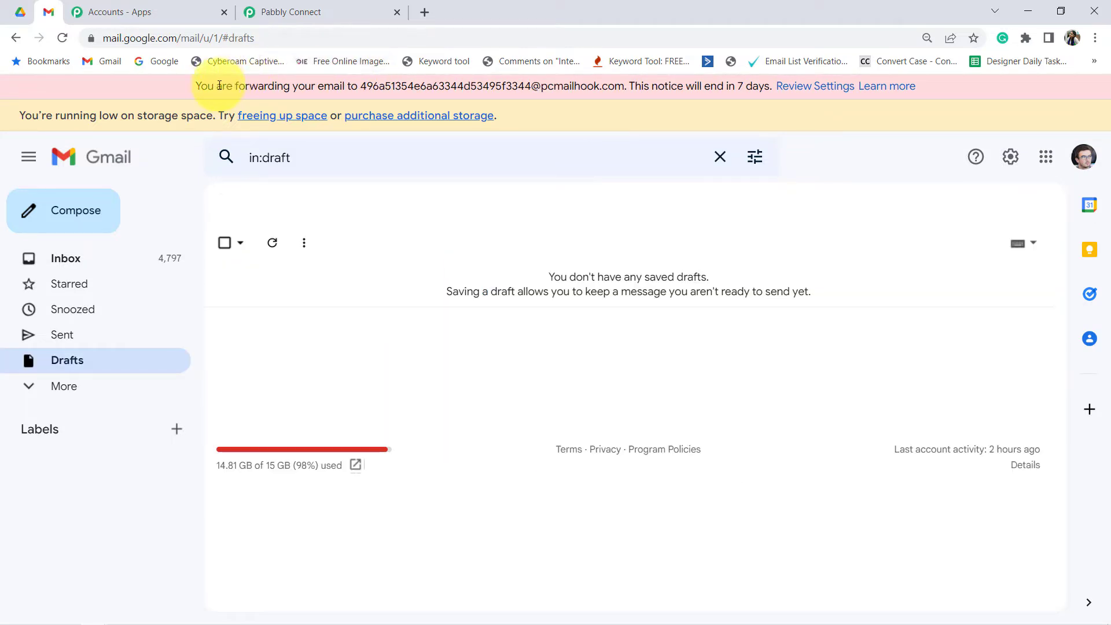
left_click_drag(219, 85, 307, 91)
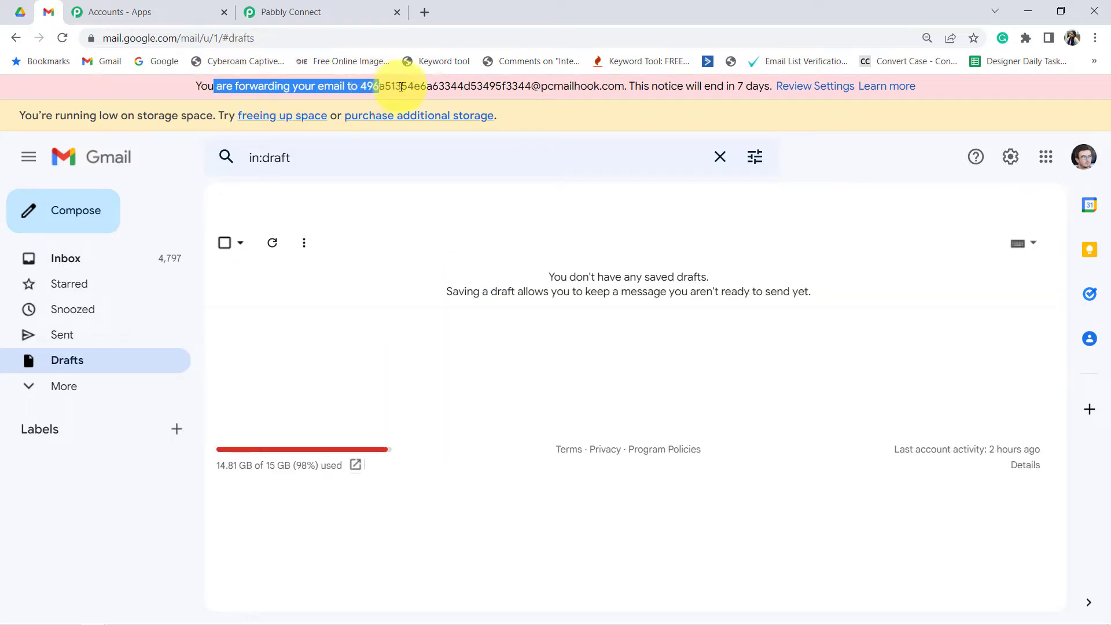
left_click(376, 85)
left_click_drag(371, 90, 730, 86)
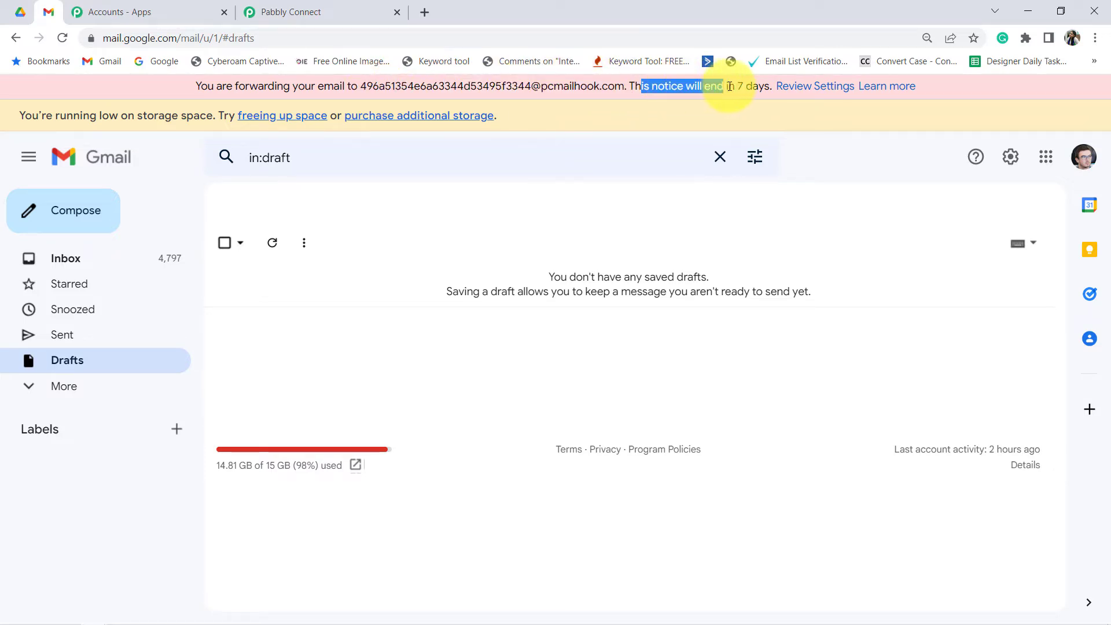
Return to Pabbly Connect and start recapturing the Email Parser response, confirming the recapture
left_click(322, 9)
scroll(231, 266, "up", 5)
scroll(161, 320, "up", 8)
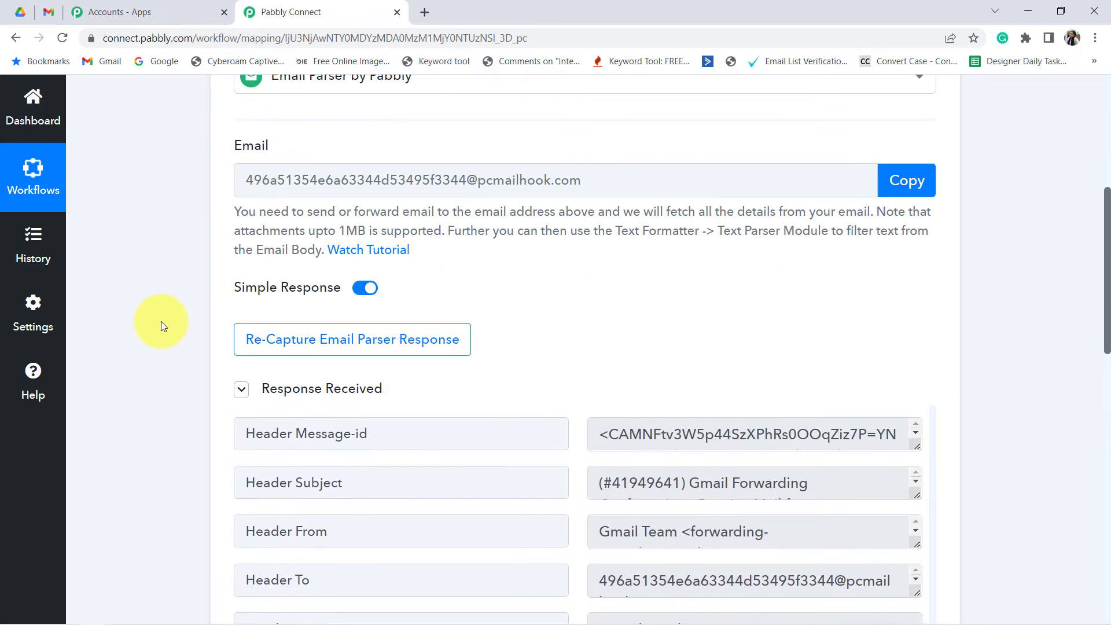
scroll(181, 332, "down", 3)
scroll(376, 220, "up", 2)
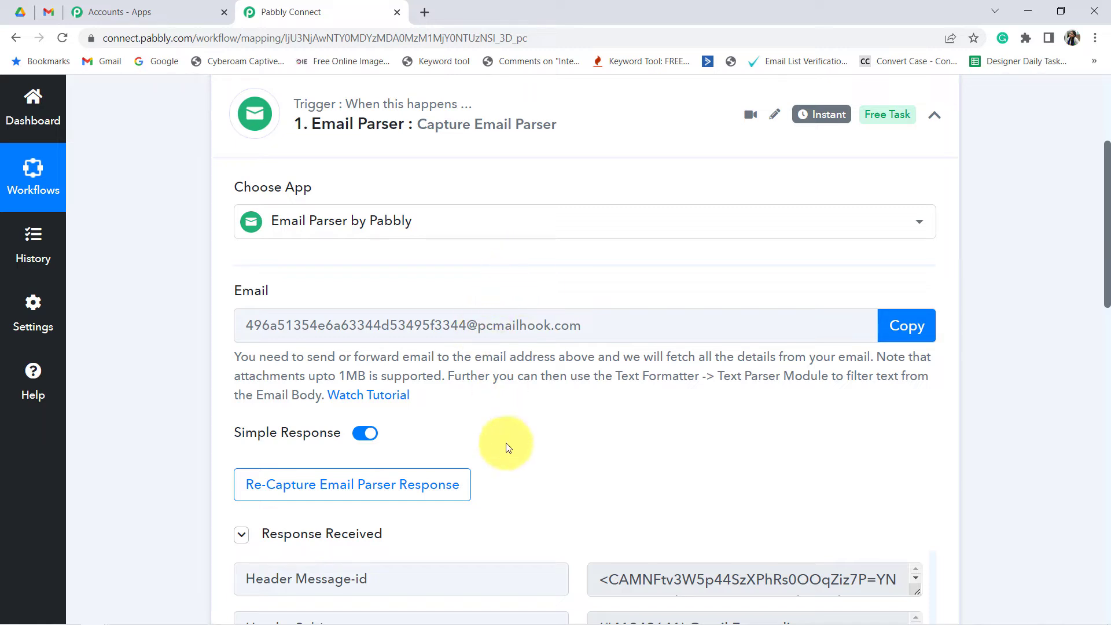
scroll(526, 428, "down", 1)
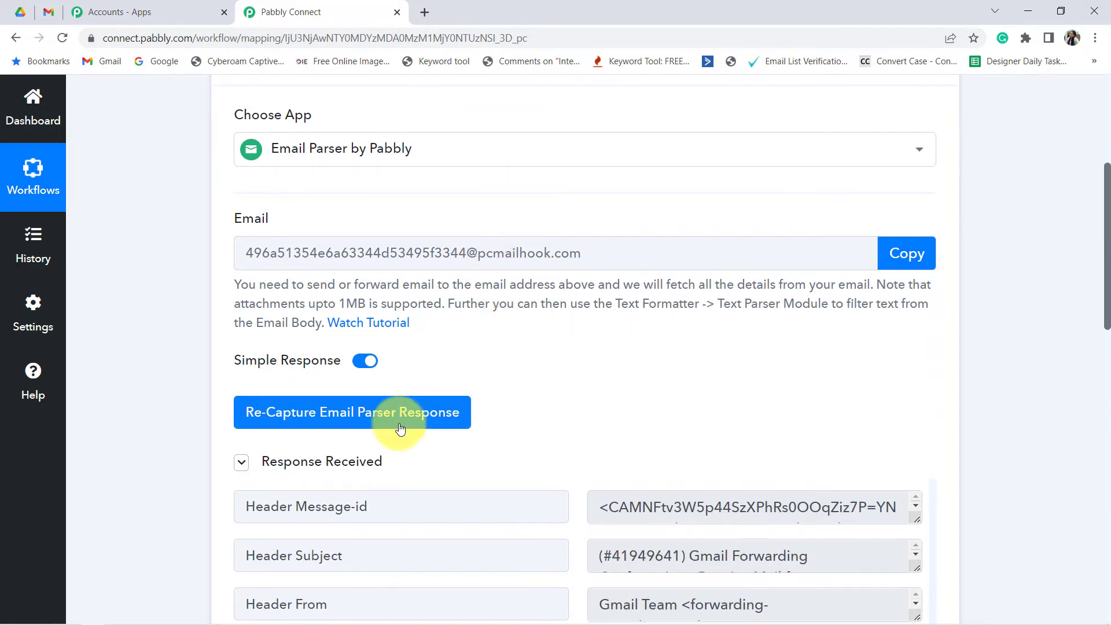
left_click(301, 409)
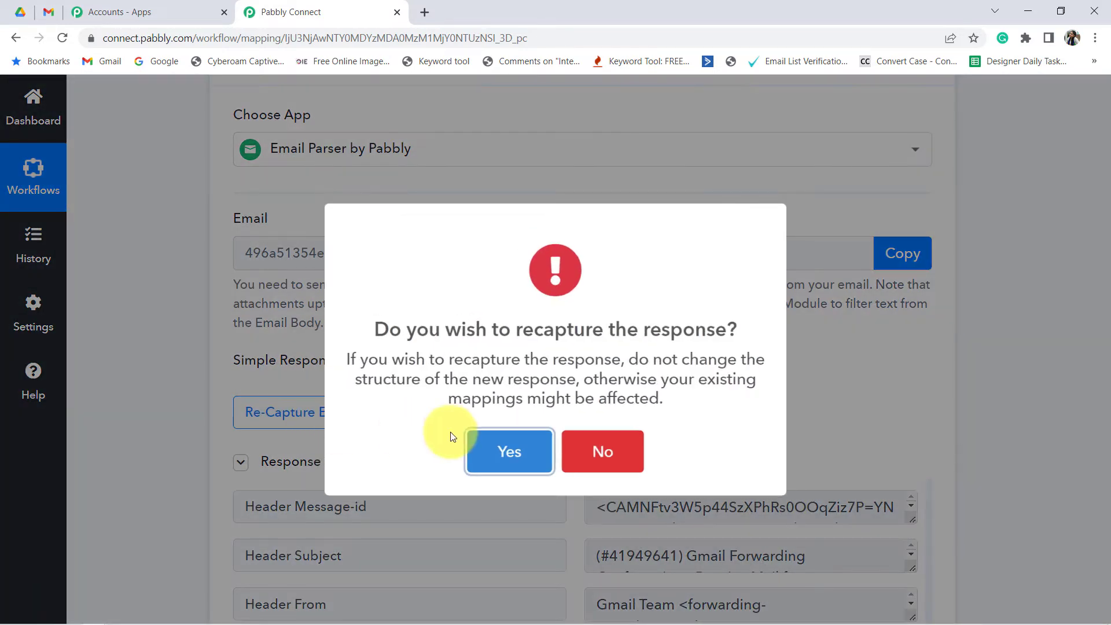
left_click(511, 452)
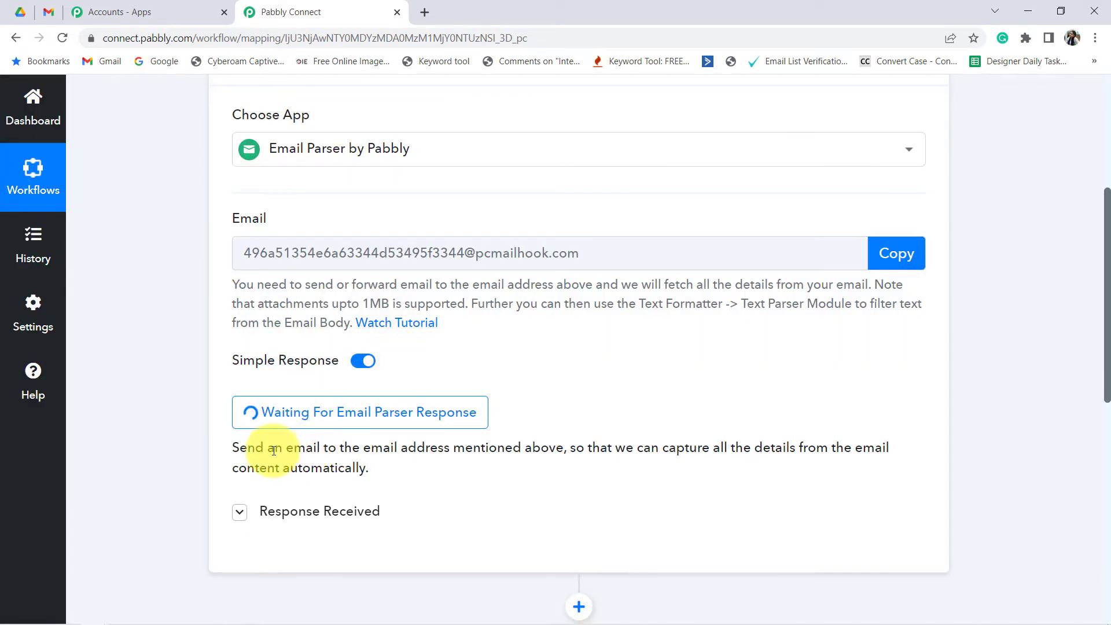
left_click_drag(247, 448, 549, 448)
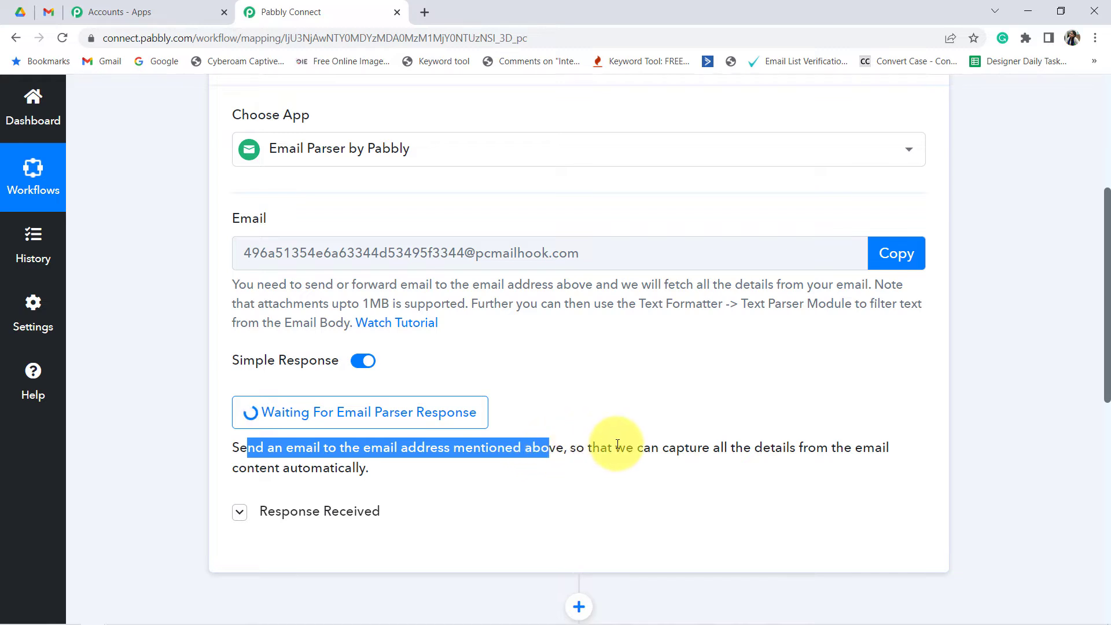
left_click_drag(635, 448, 420, 483)
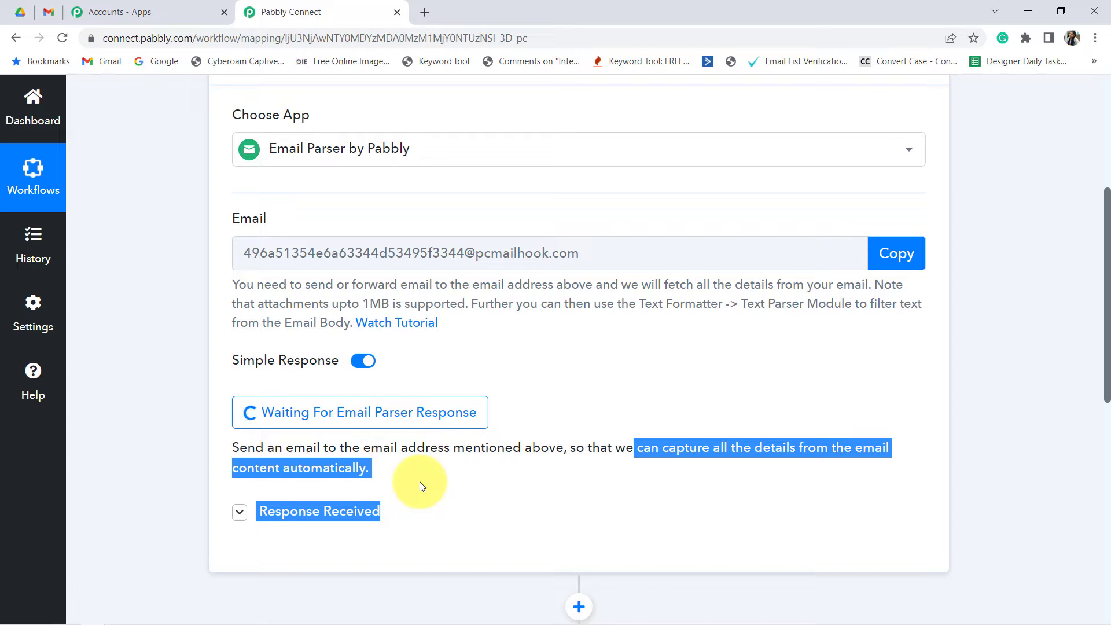
Switch to Gmail and open the "E-account statement for your CBAA account(s)." email to check its text and dummy.pdf attachment
left_click(49, 11)
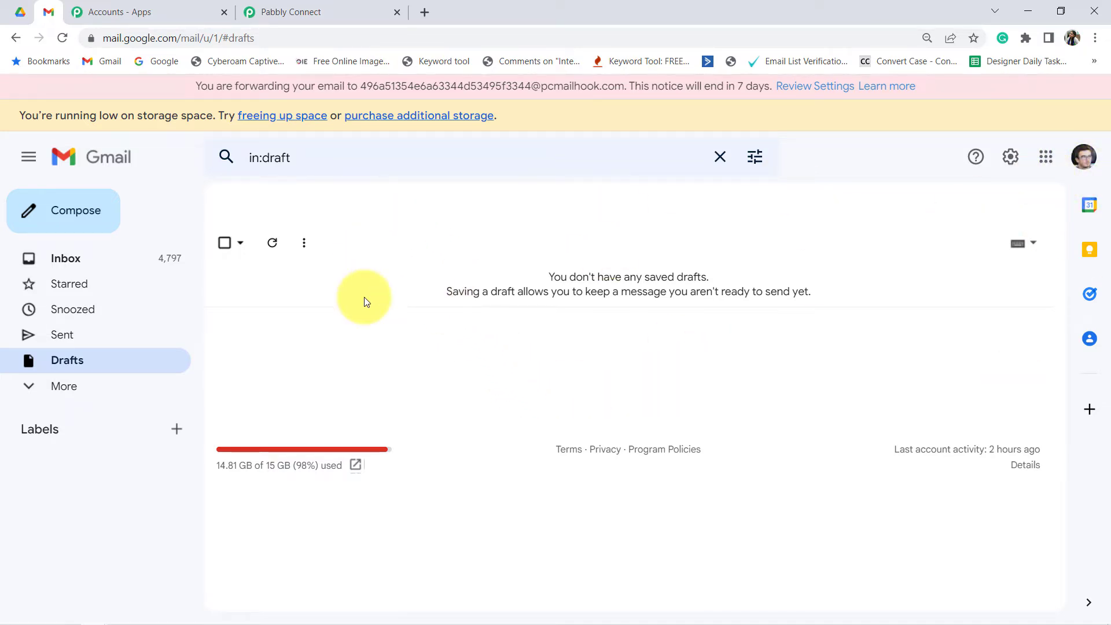
left_click(269, 12)
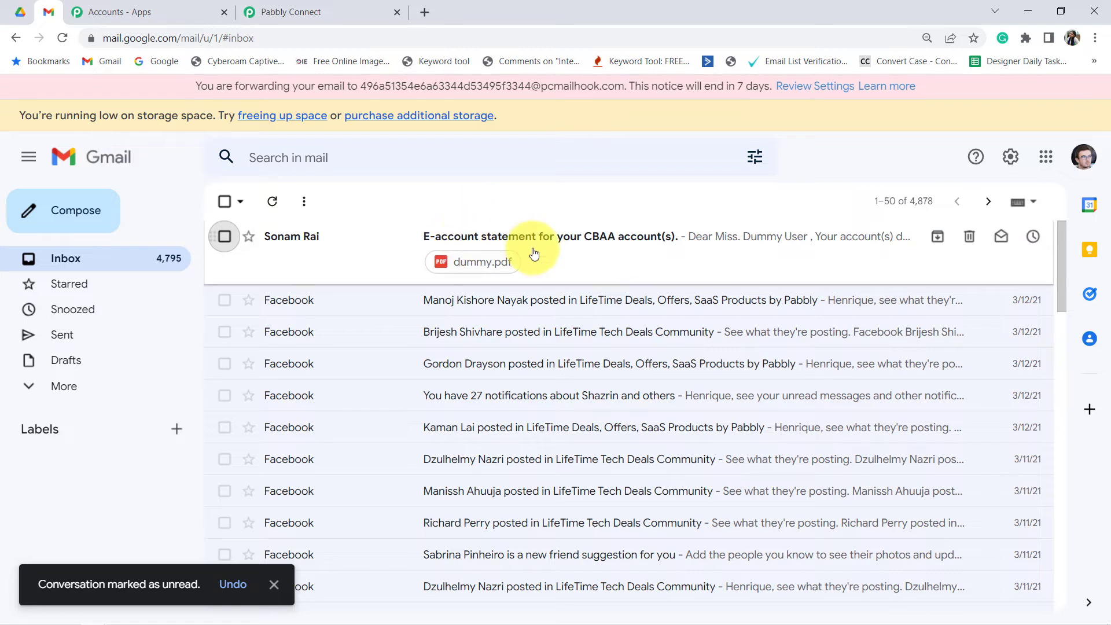
left_click(617, 246)
scroll(488, 339, "down", 3)
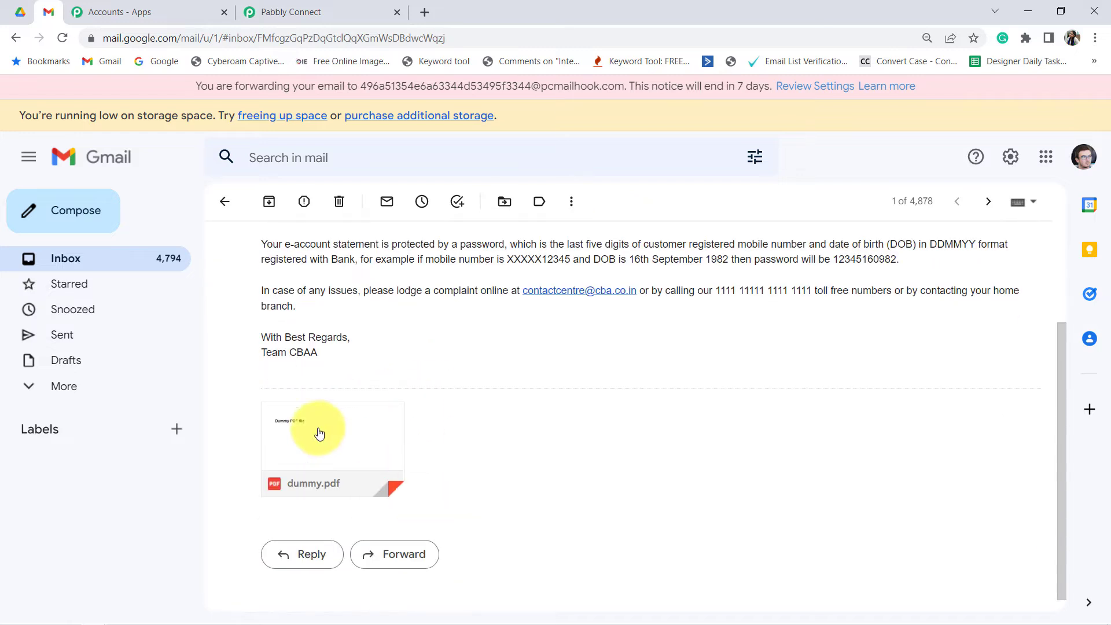
mouse_move(296, 448)
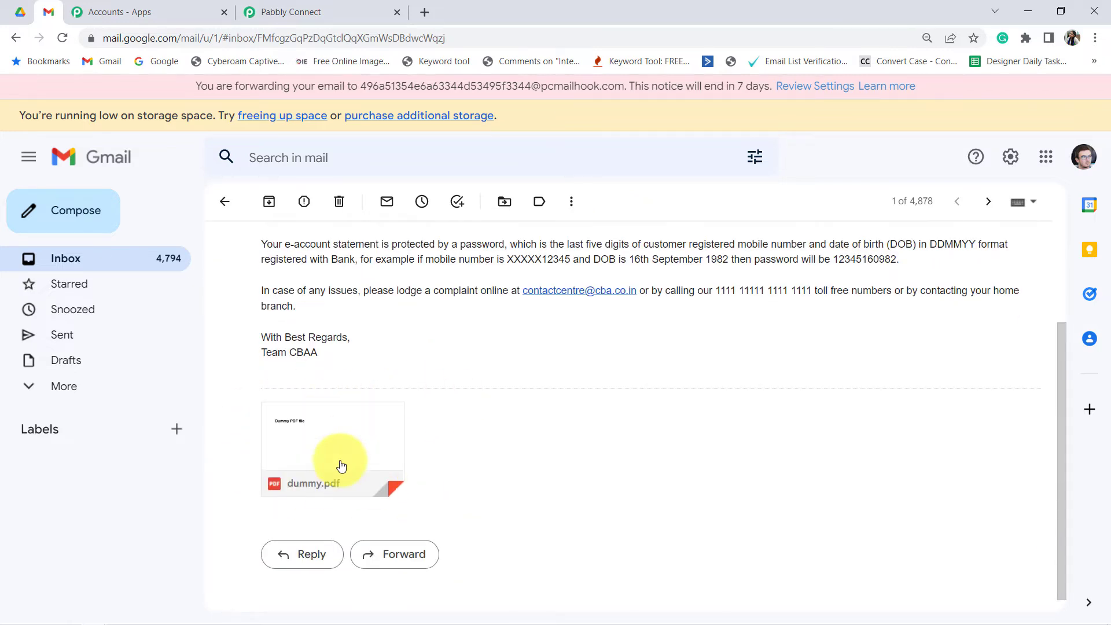
scroll(359, 451, "up", 3)
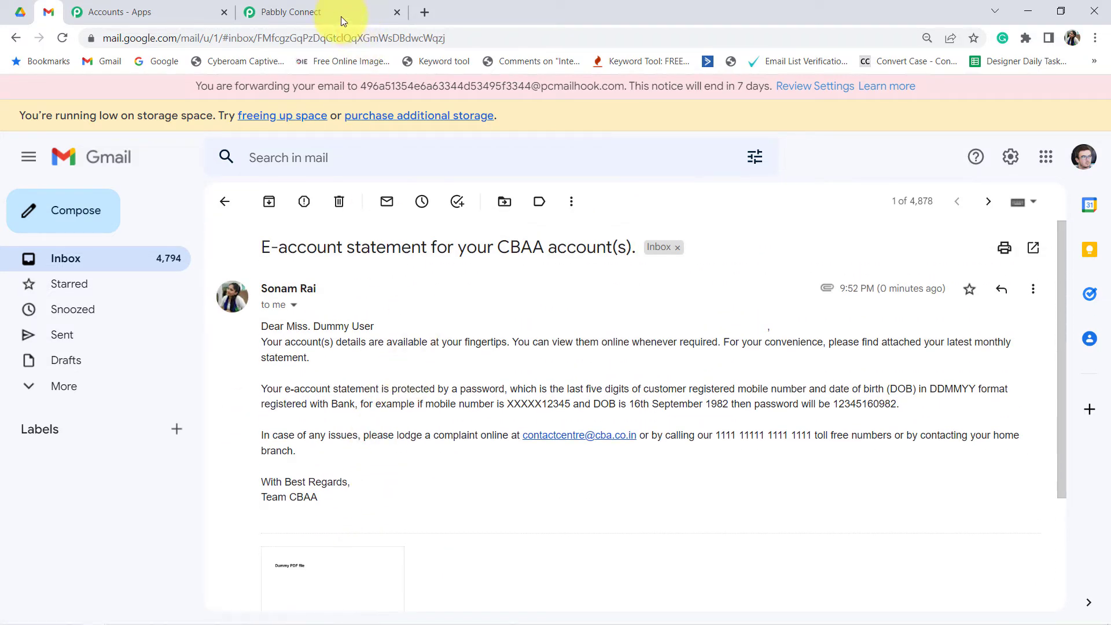
Switch to Pabbly Connect and examine the recaptured response, expanding Body Text to read the statement email's content
left_click(310, 6)
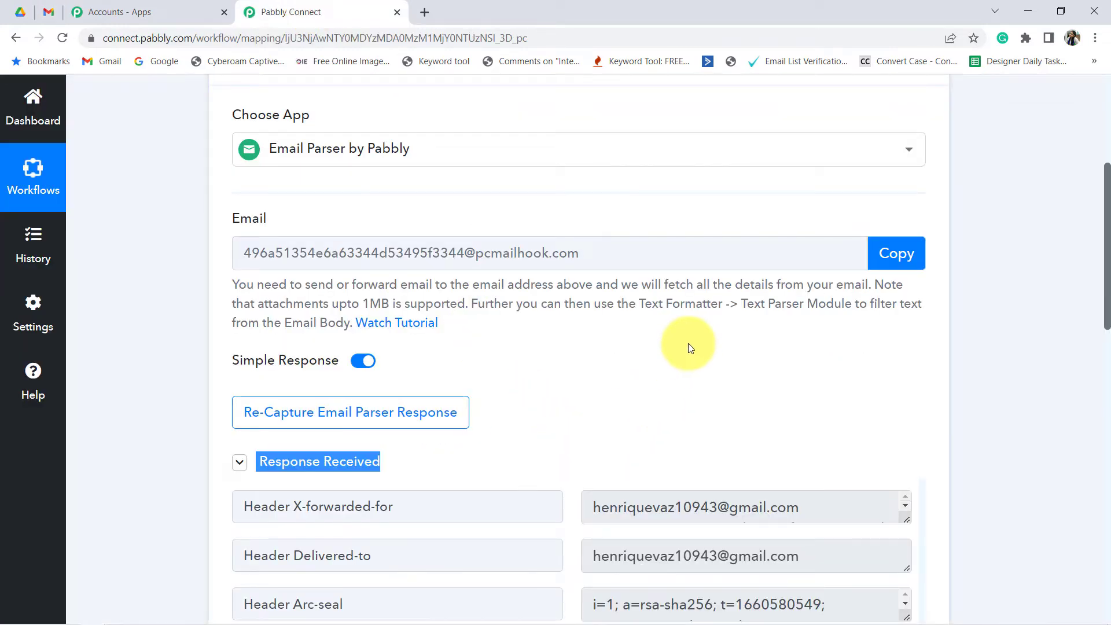
scroll(991, 397, "down", 9)
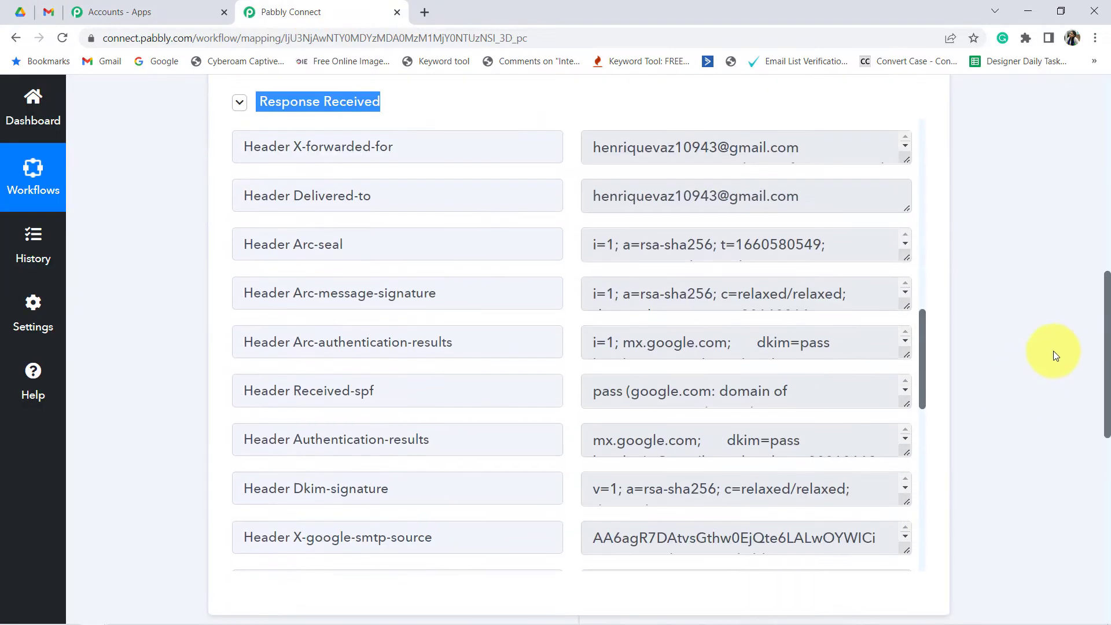
left_click_drag(923, 239, 883, 432)
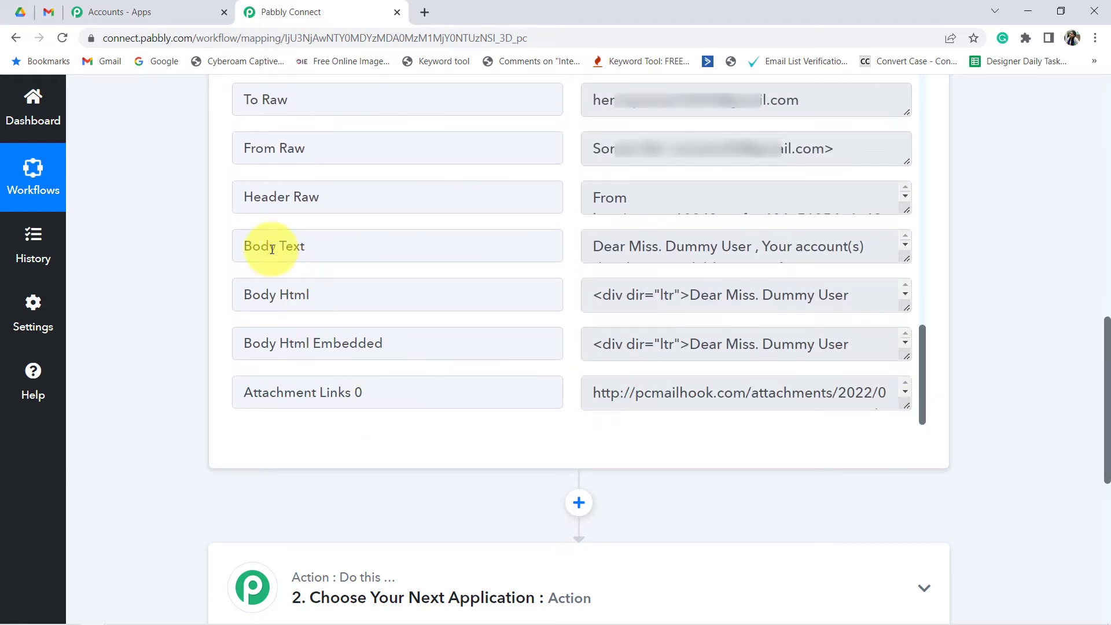
left_click_drag(272, 249, 495, 251)
left_click(907, 262)
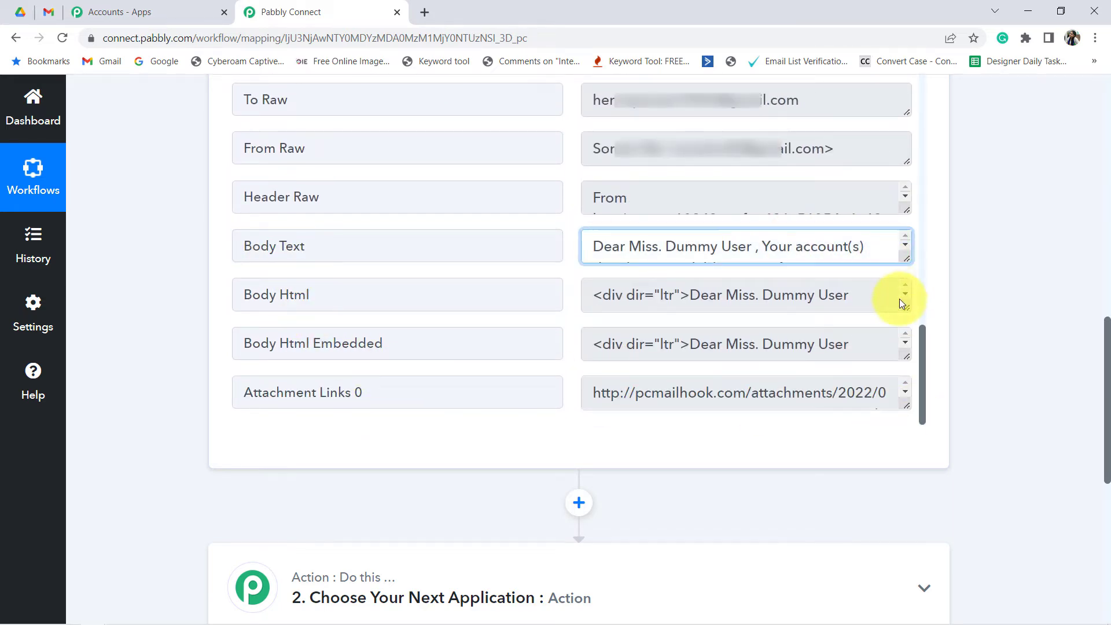
scroll(900, 297, "down", 5)
left_click_drag(905, 259, 744, 422)
left_click(678, 246)
left_click_drag(595, 245, 822, 276)
left_click(780, 246)
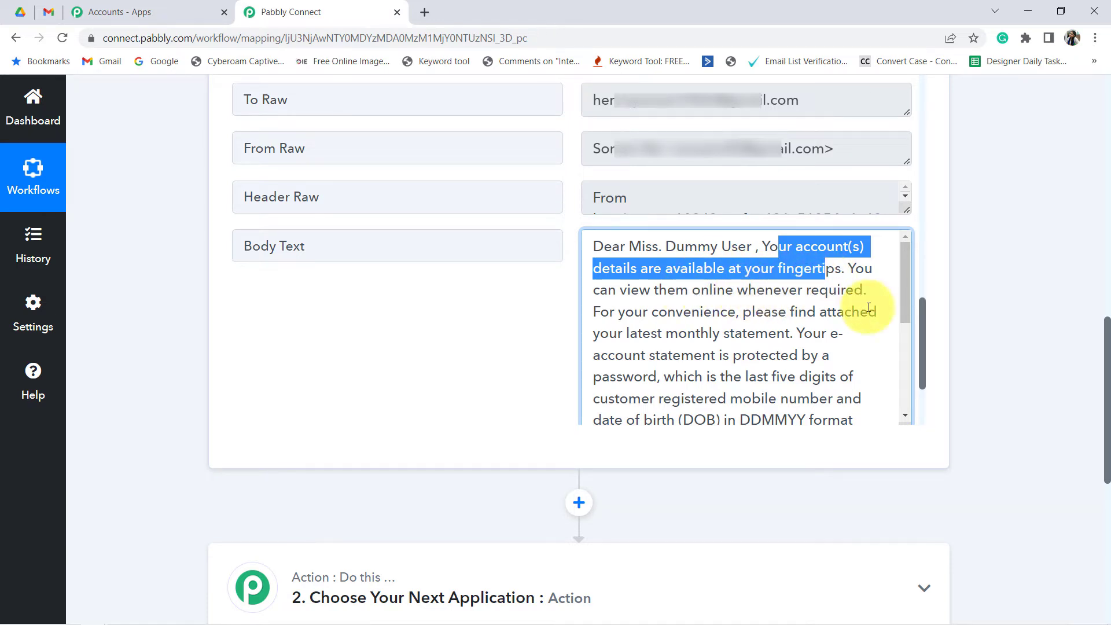
left_click_drag(659, 312, 779, 339)
left_click_drag(642, 335, 785, 336)
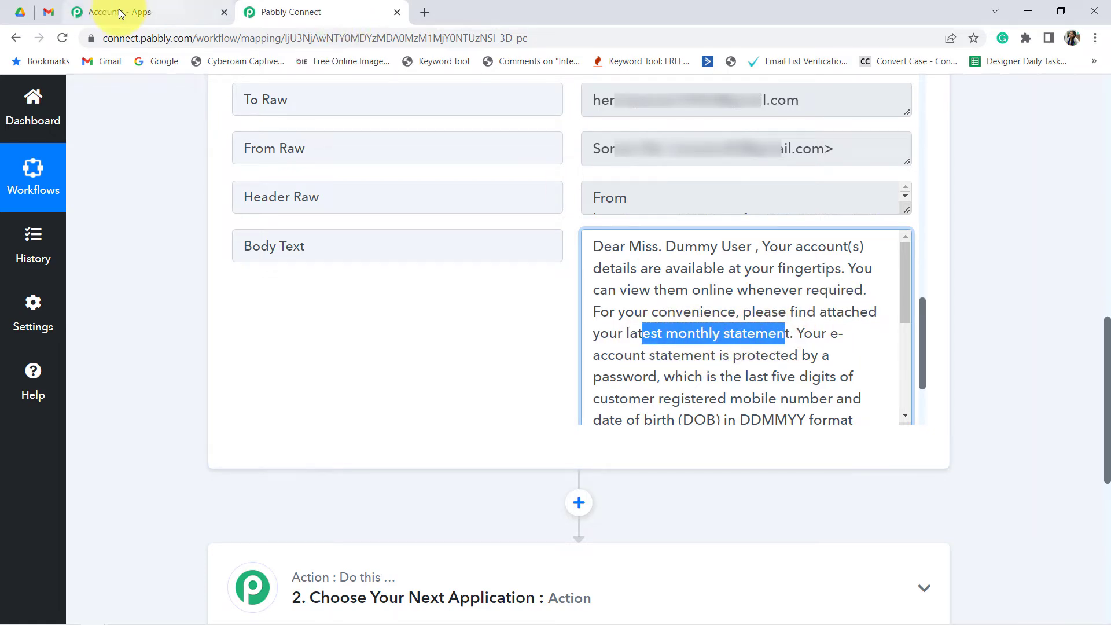
Compare the captured Body Text with the original statement email in Gmail, then return to Pabbly Connect
left_click(44, 13)
left_click_drag(267, 326, 338, 365)
left_click(338, 363)
left_click_drag(279, 342, 692, 350)
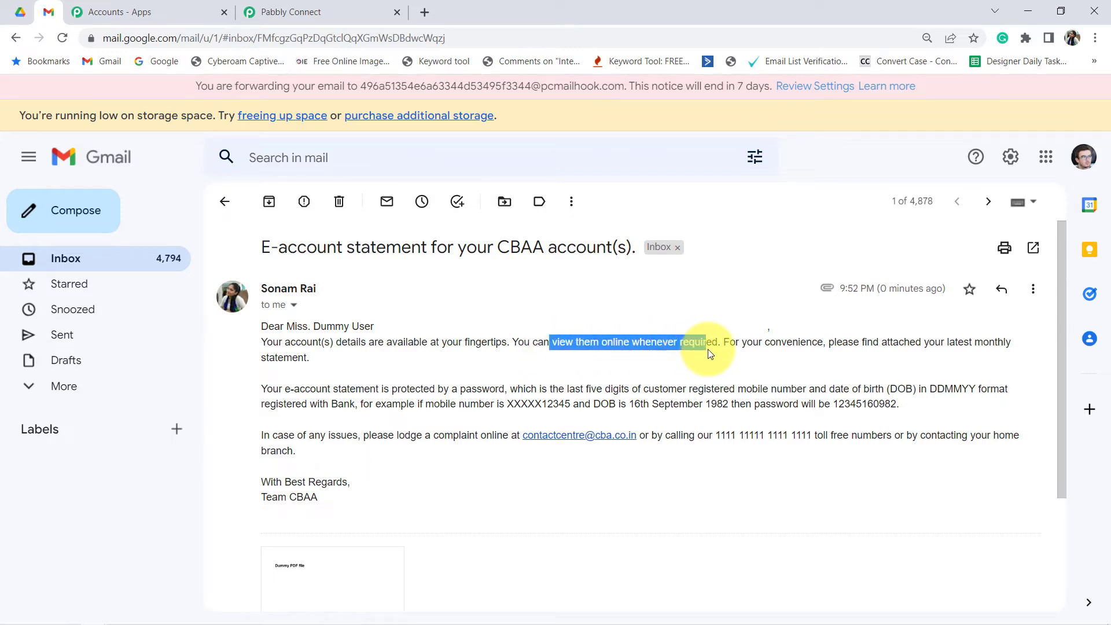
left_click_drag(963, 342, 404, 362)
left_click(425, 357)
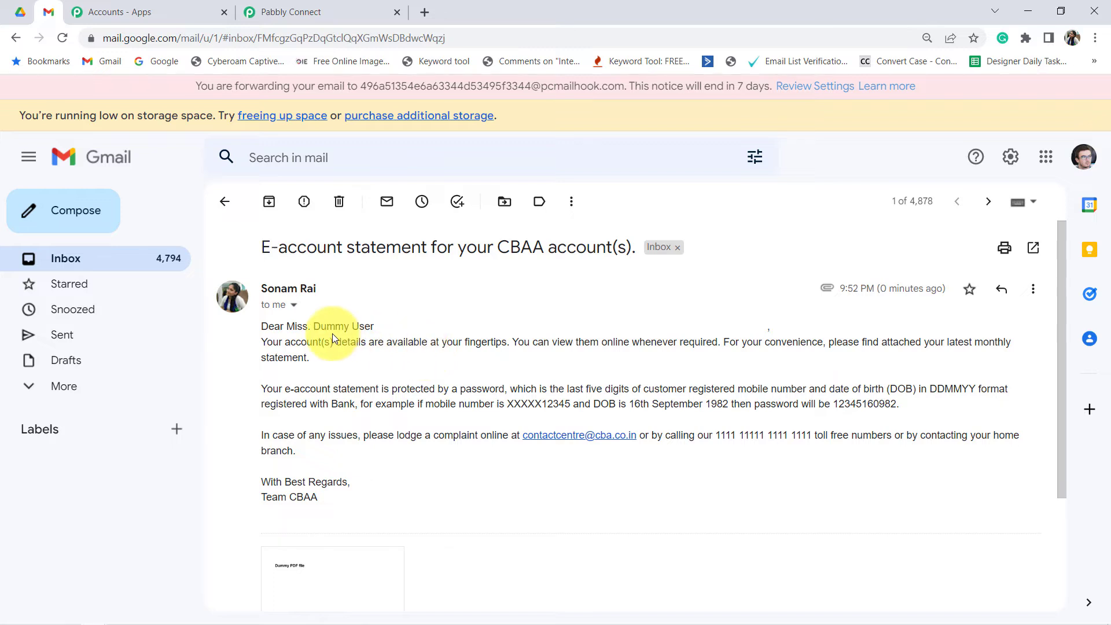
left_click_drag(306, 323, 332, 423)
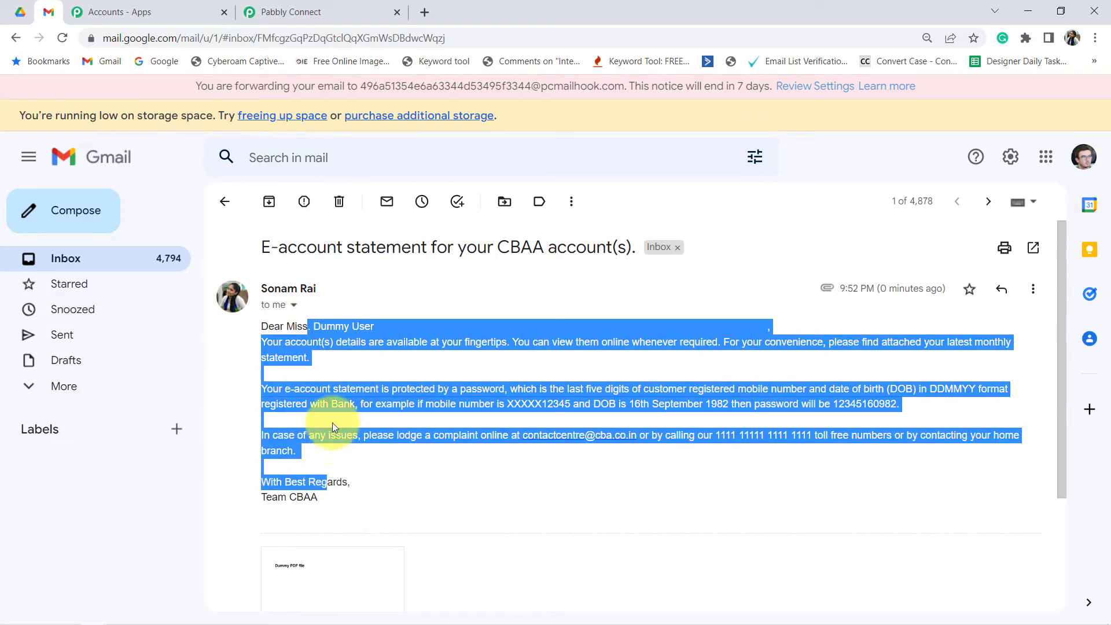
left_click(287, 355)
left_click_drag(287, 326, 323, 489)
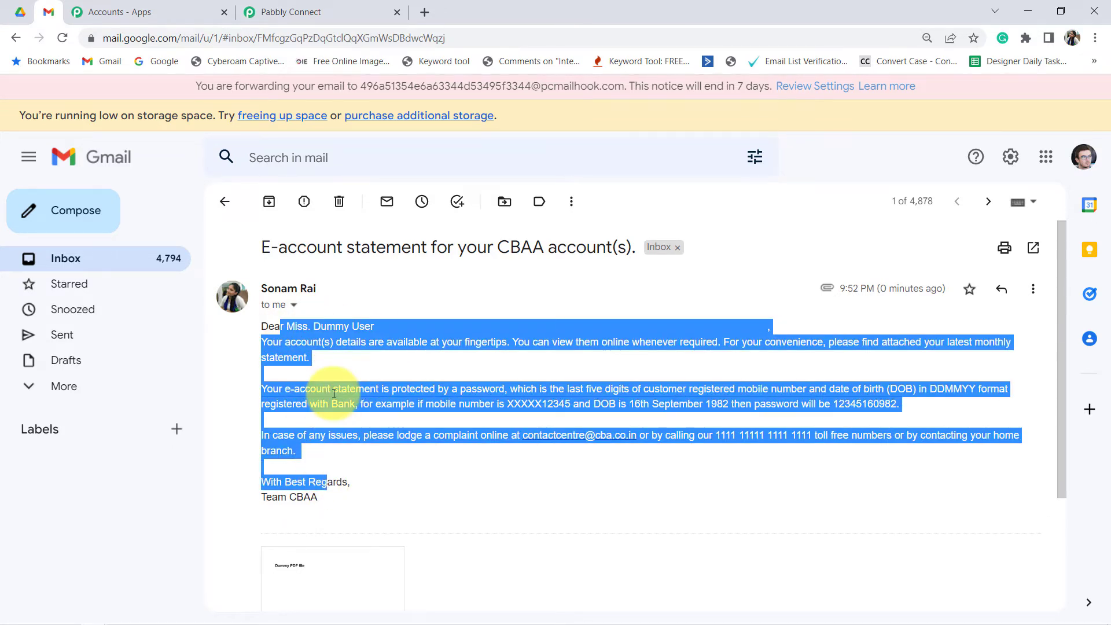
left_click(405, 388)
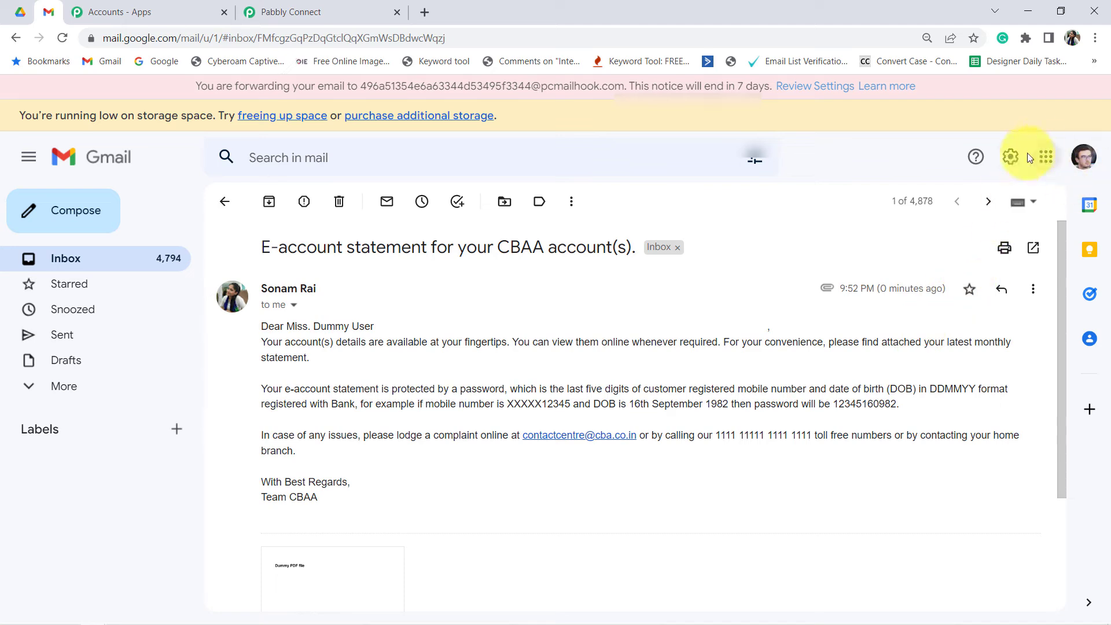
left_click(342, 11)
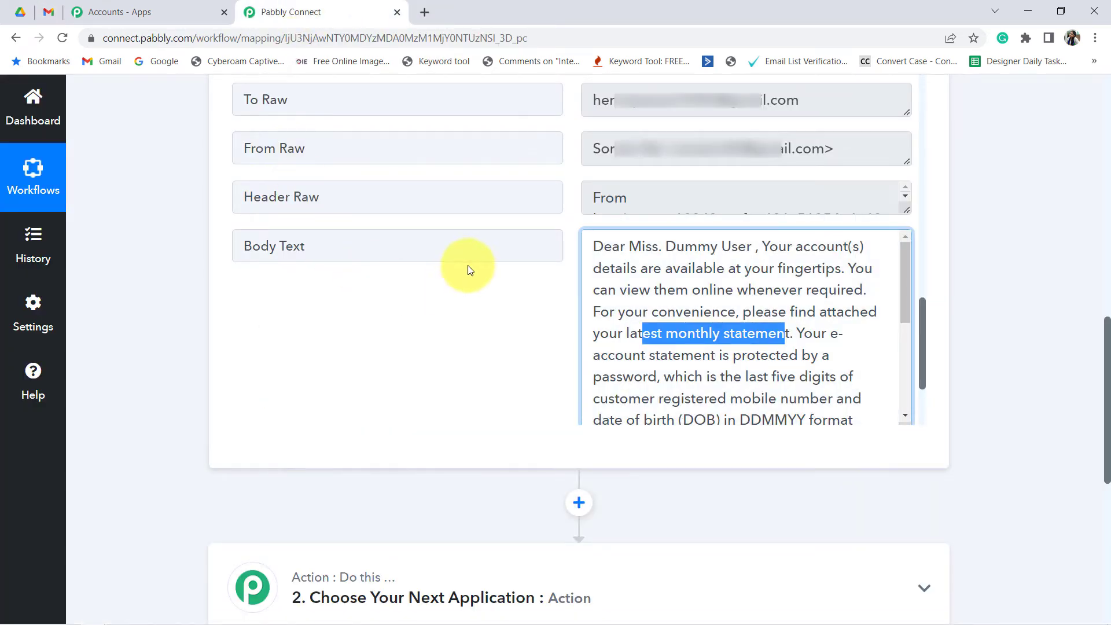
Expand the second workflow step, Choose Your Next Application, to show its available apps
left_click(153, 313)
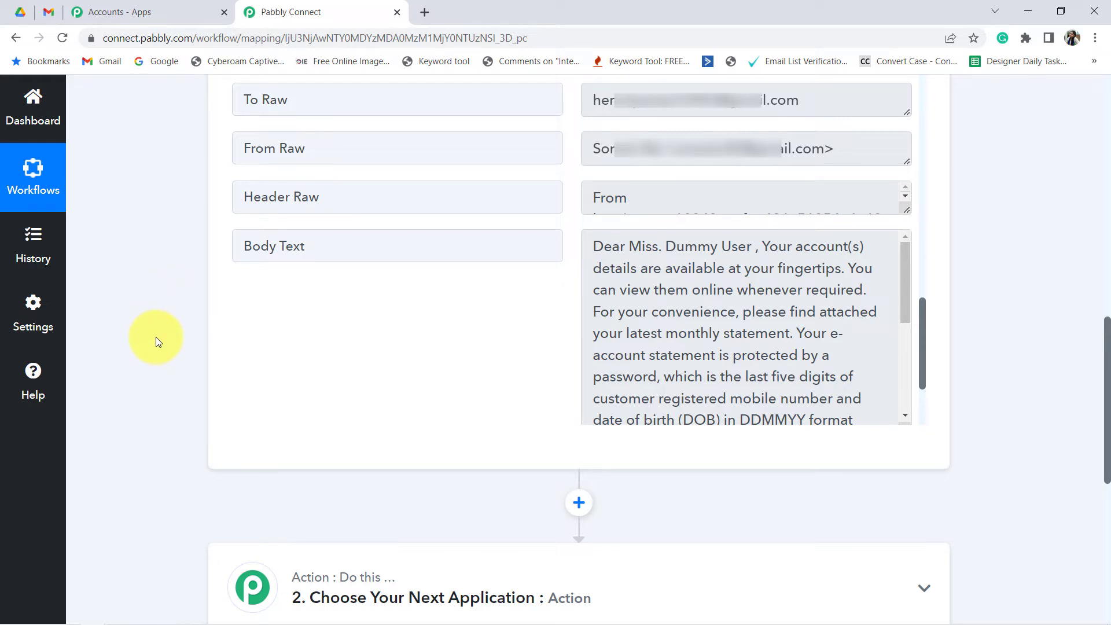
scroll(155, 338, "down", 6)
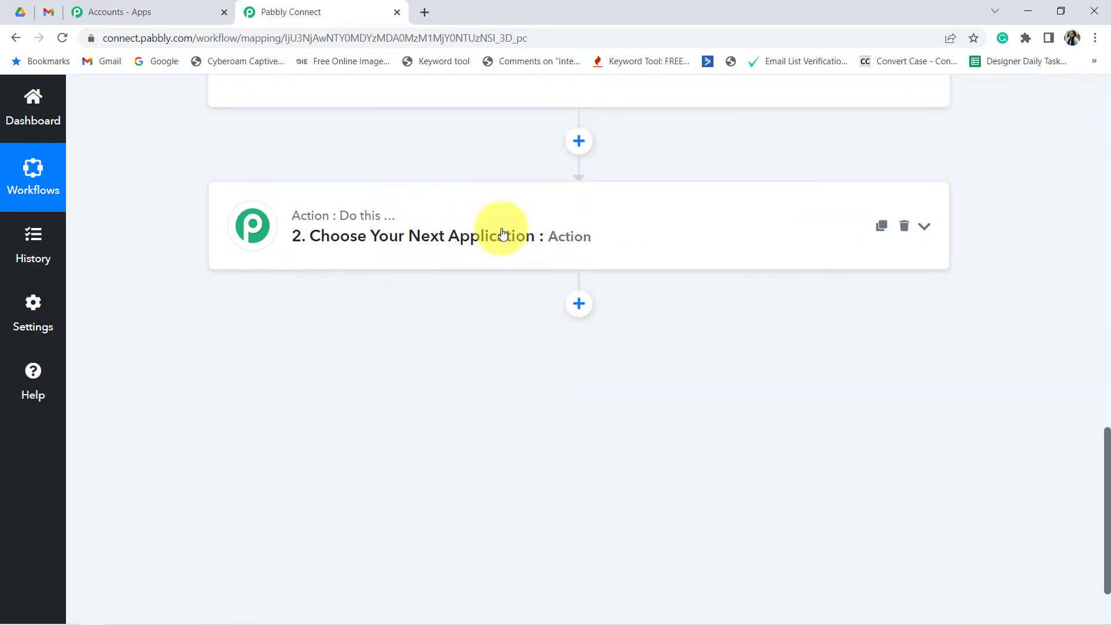
left_click(457, 242)
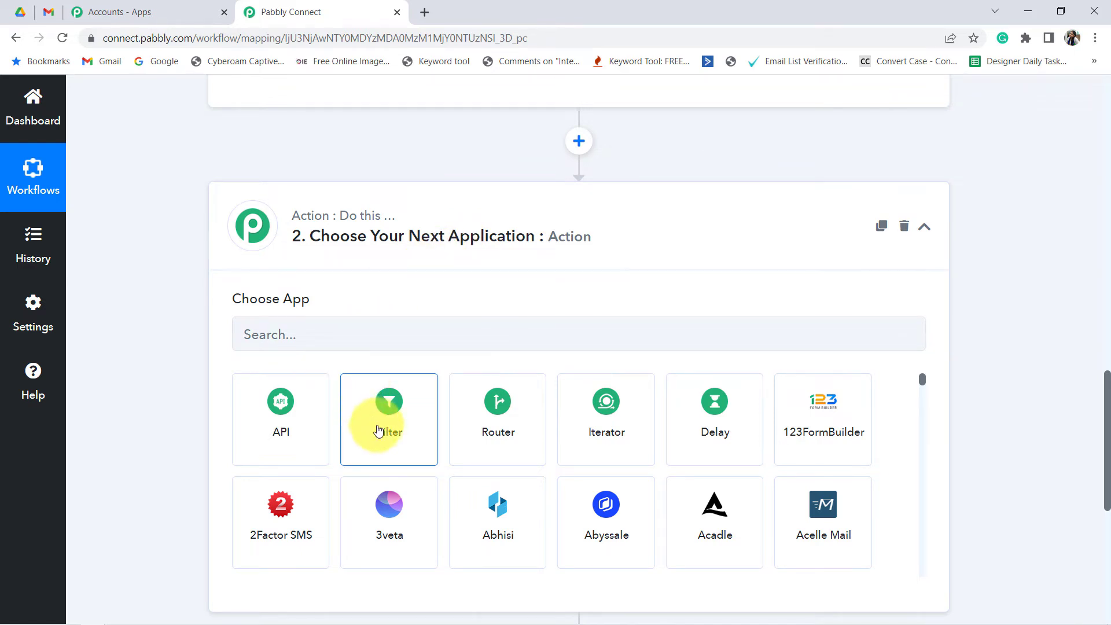
Switch to Gmail to check the statement email and its dummy.pdf attachment among the other inbox messages
left_click(48, 13)
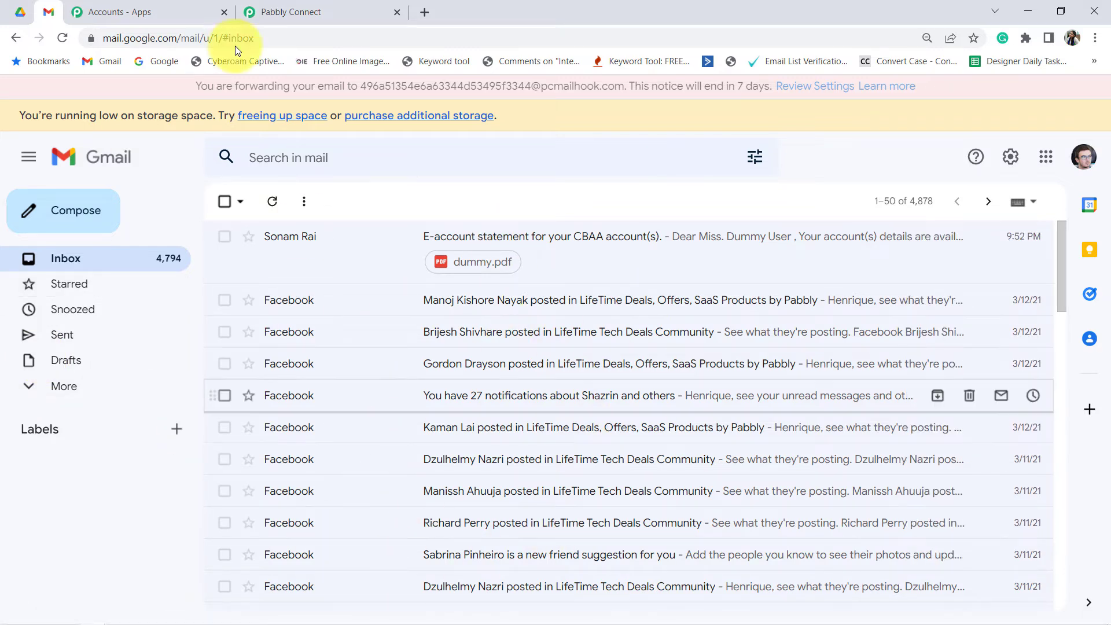
left_click(269, 5)
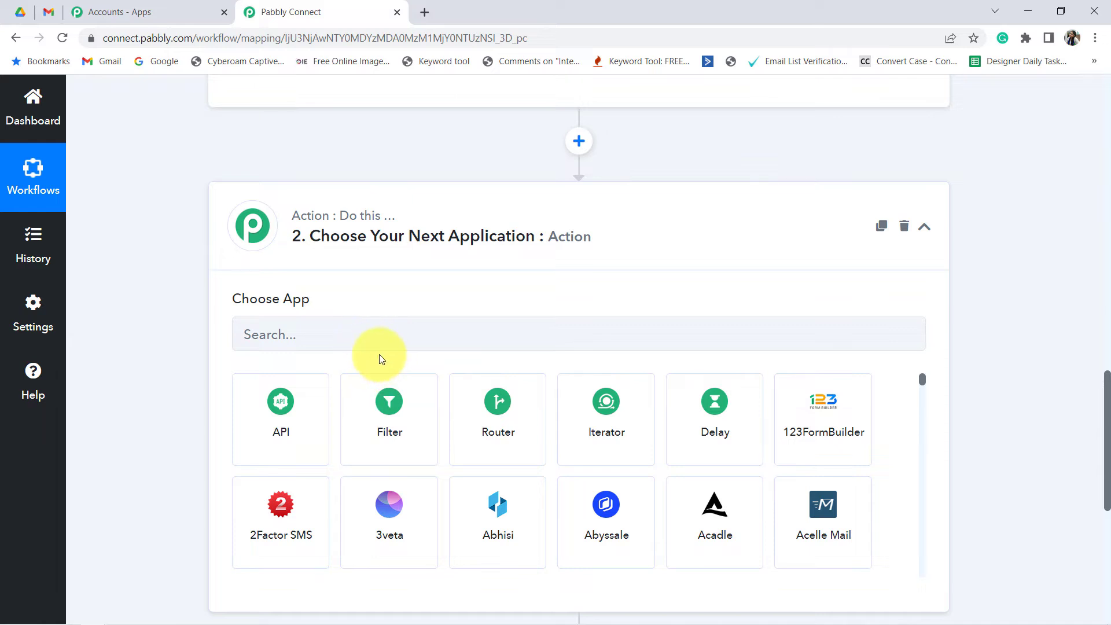
left_click(48, 16)
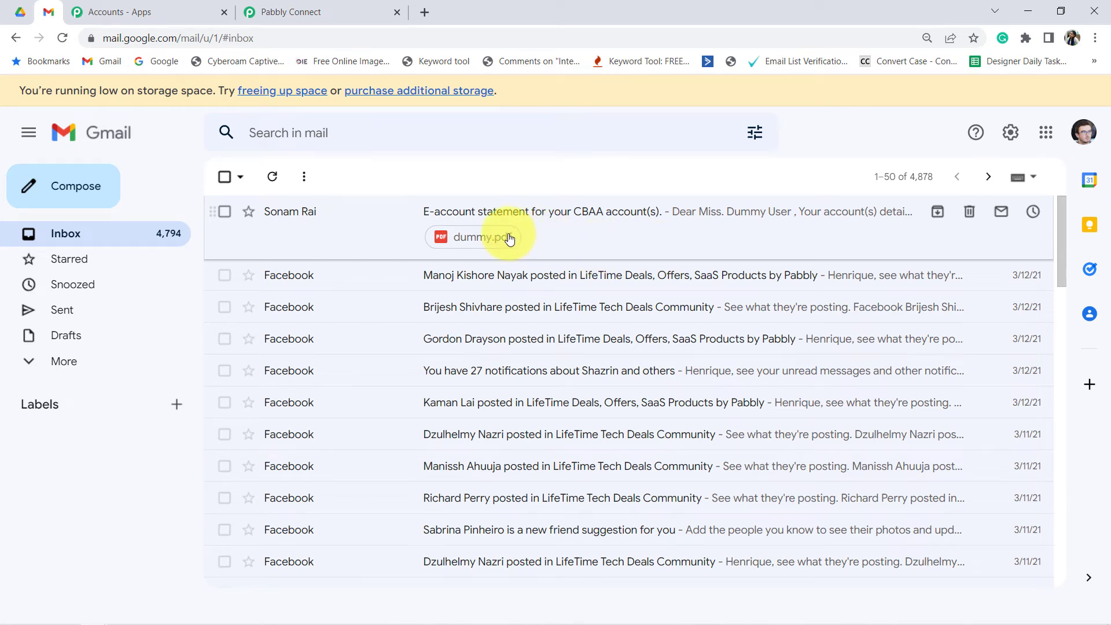
Return to Pabbly Connect and choose Filter as the app for the second workflow step
left_click(355, 11)
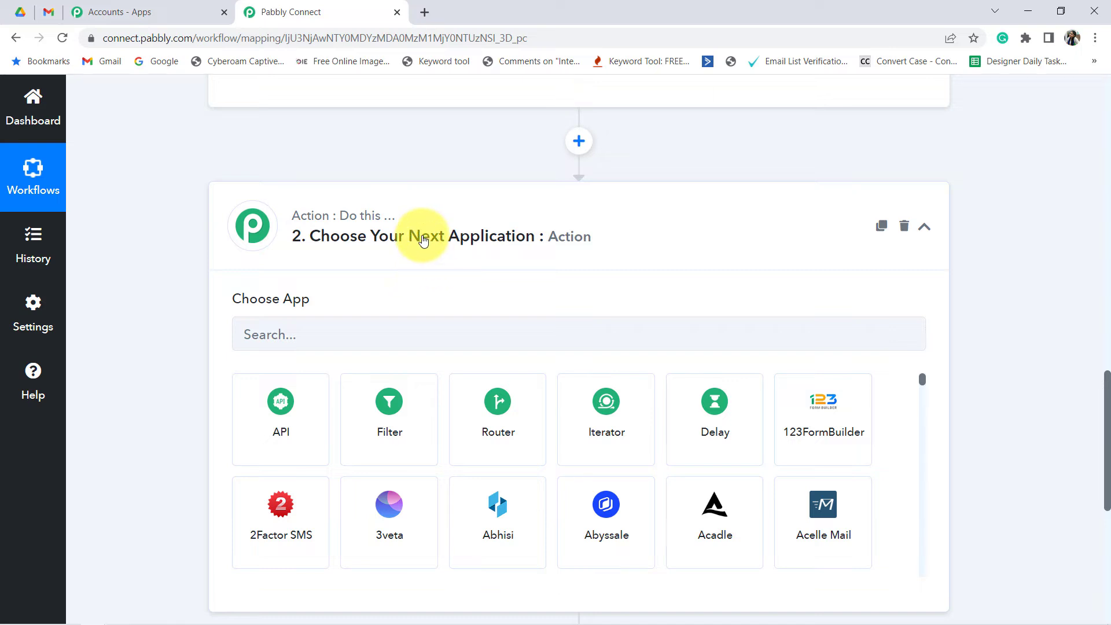
left_click(329, 343)
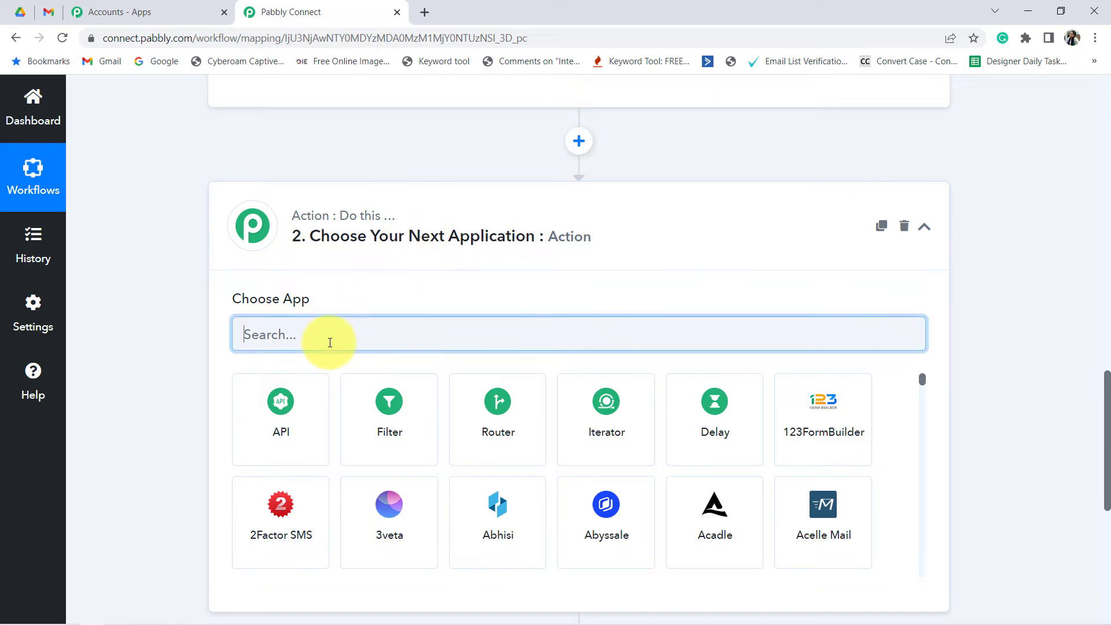
left_click(365, 397)
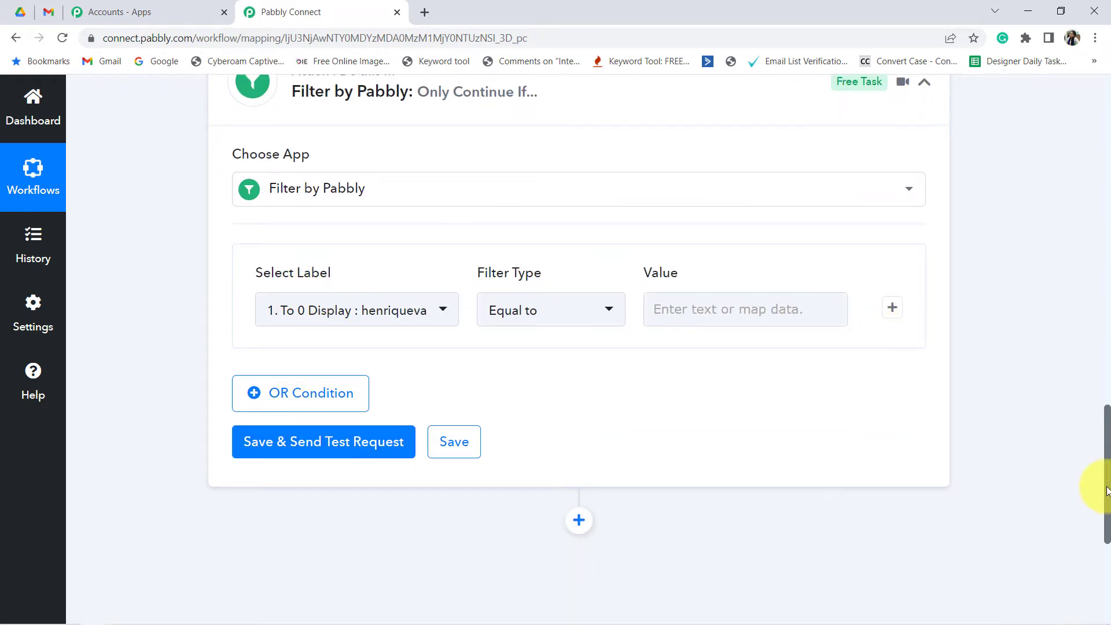
Examine the Subject in the Email Parser response, enlarging its value field to read the full text
left_click_drag(1106, 526, 1090, 350)
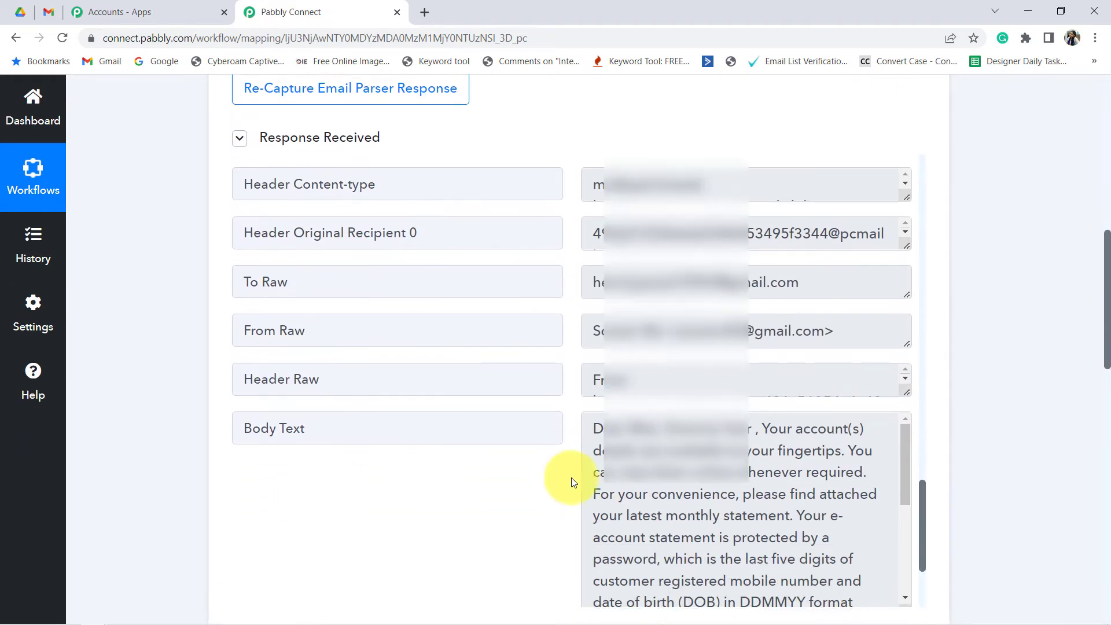
scroll(355, 377, "down", 3)
scroll(353, 379, "up", 8)
scroll(374, 340, "up", 10)
double_click(312, 515)
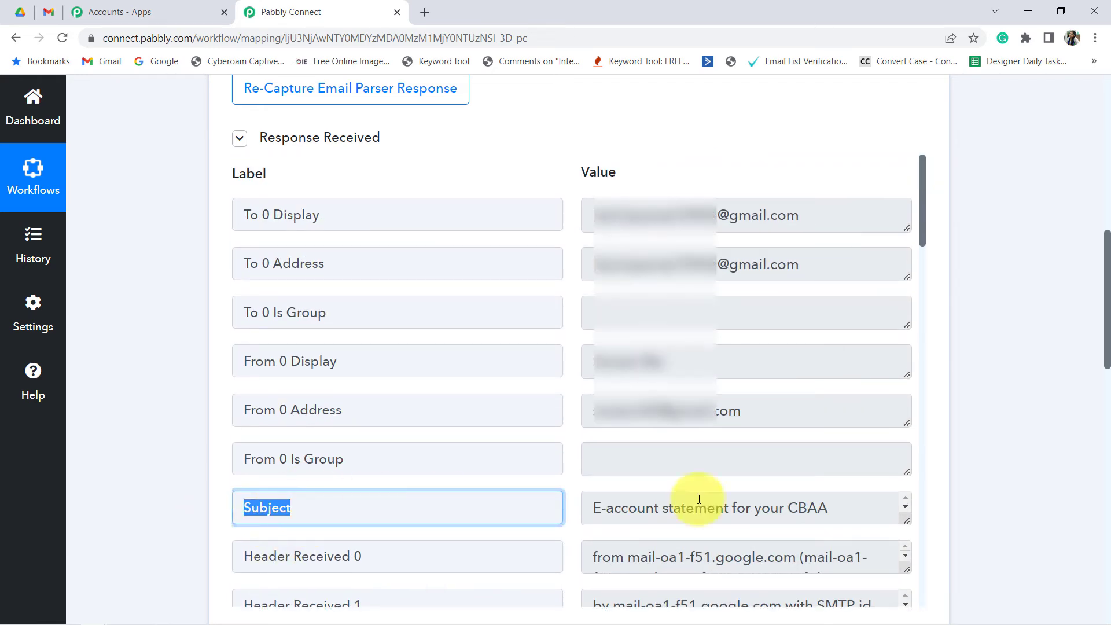
scroll(1037, 445, "down", 2)
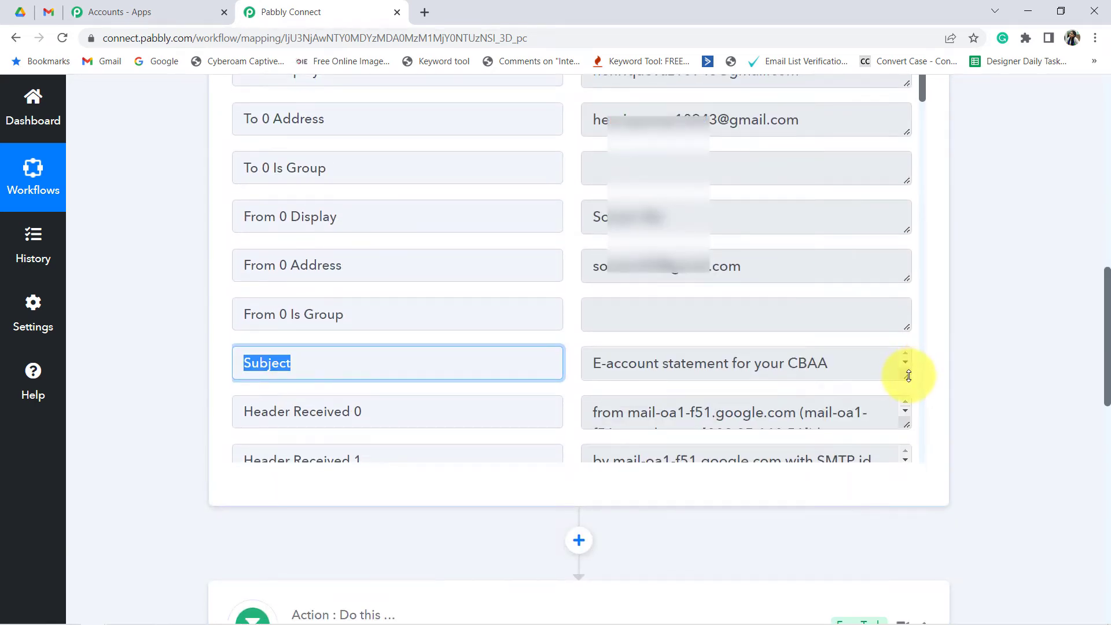
left_click_drag(909, 376, 900, 446)
left_click_drag(621, 363, 671, 398)
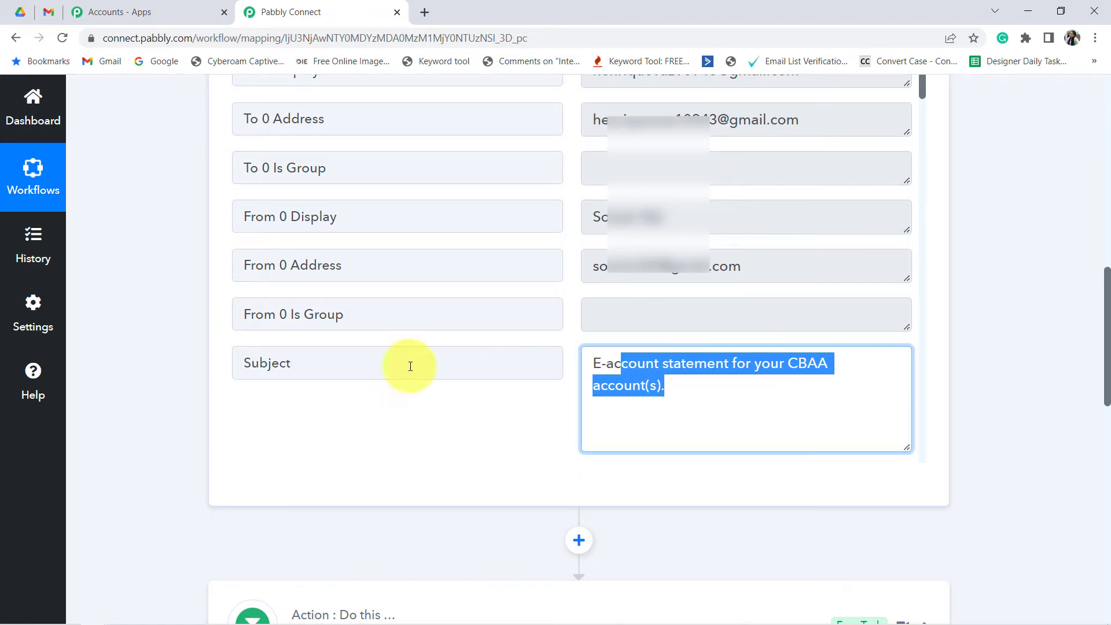
left_click(162, 389)
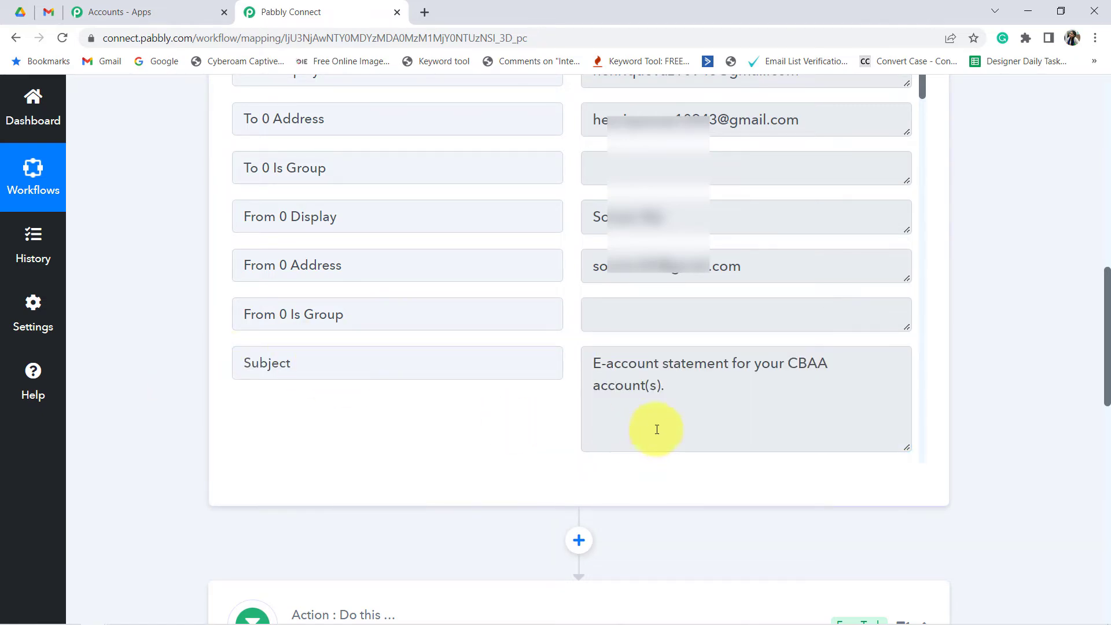
left_click_drag(692, 396, 611, 364)
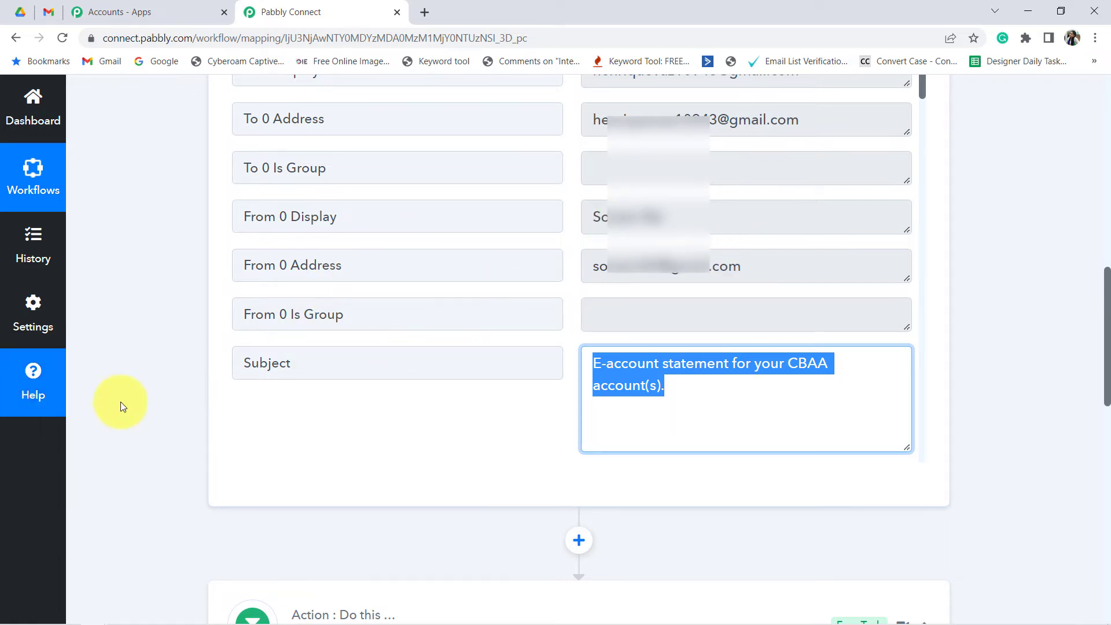
left_click(162, 389)
Set the filter condition's label to the Subject captured by the Email Parser trigger
scroll(162, 400, "down", 2)
scroll(156, 411, "down", 9)
scroll(149, 424, "up", 3)
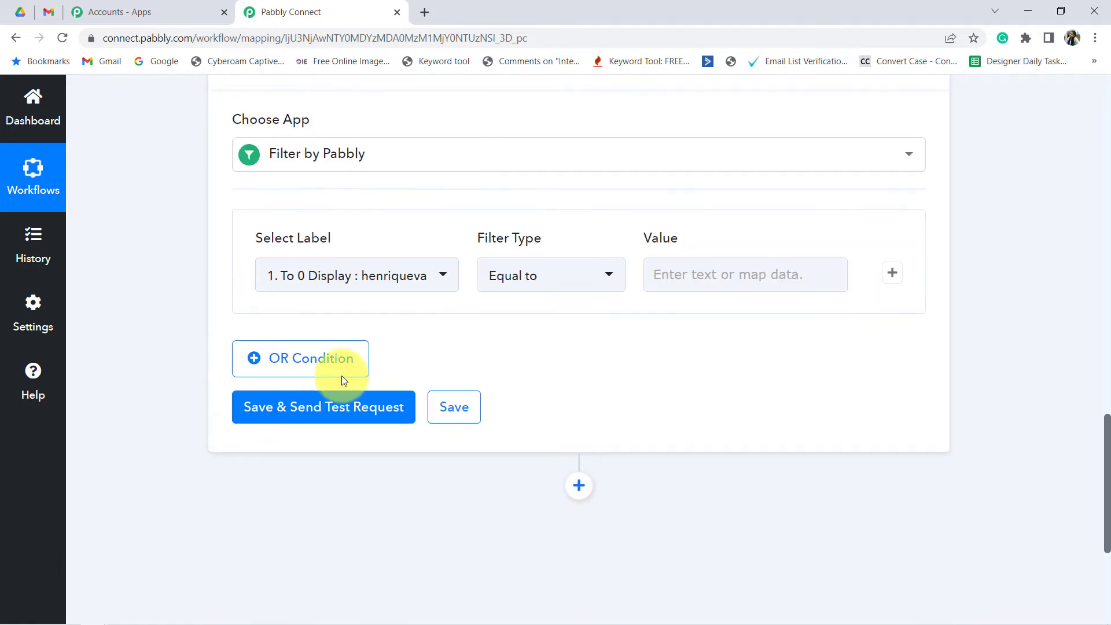
left_click(369, 274)
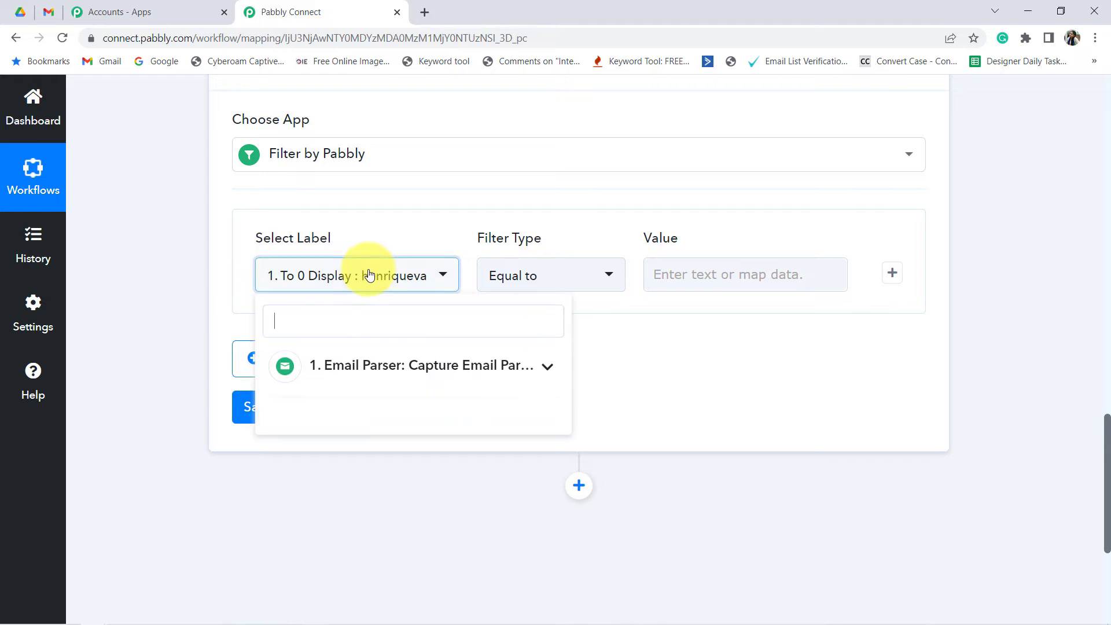
left_click(368, 370)
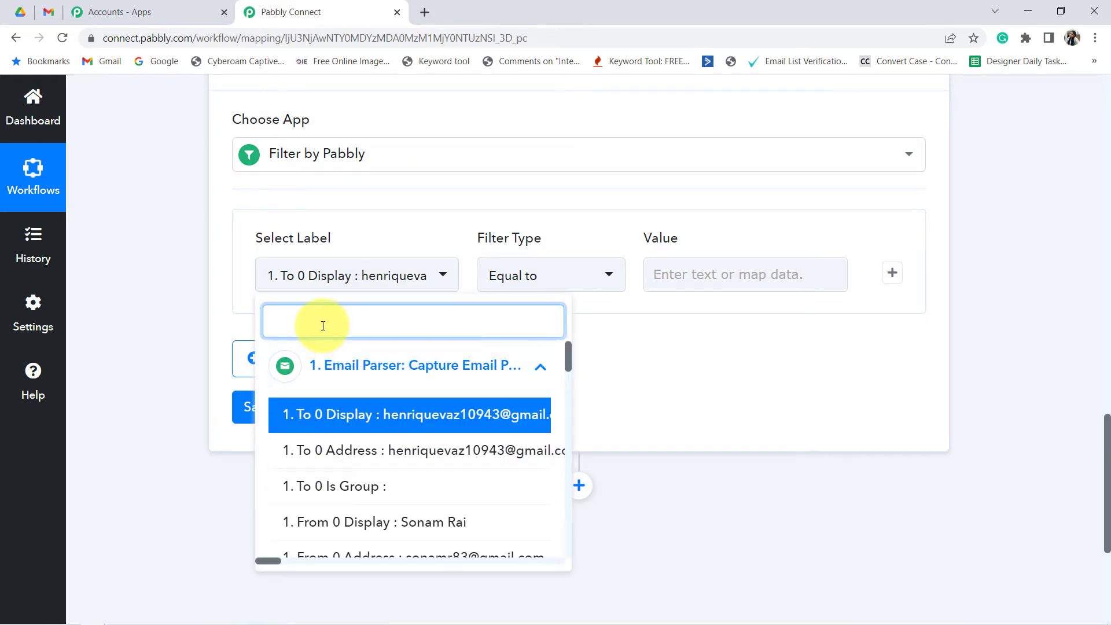
type("subj")
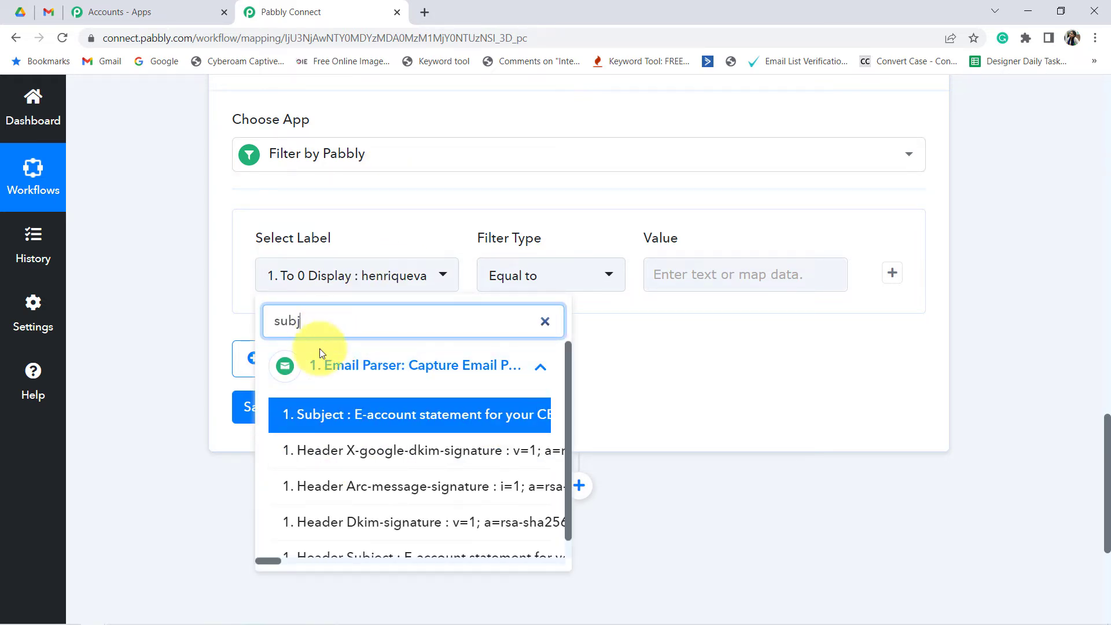
left_click(330, 415)
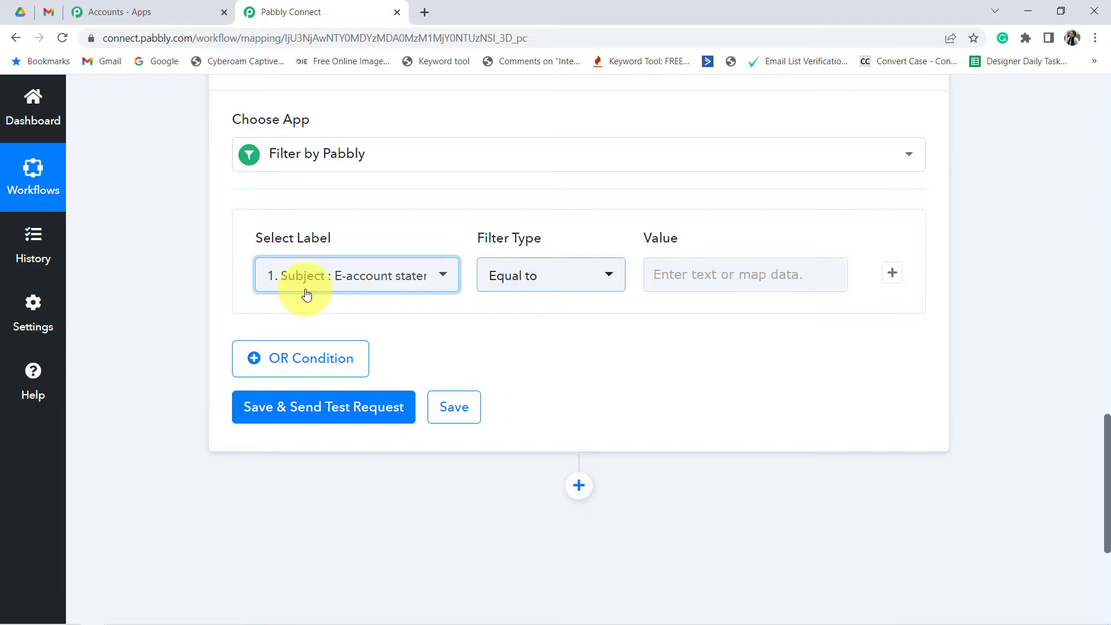
Switch to Gmail, open the statement email and copy its subject "E-account statement for your CBAA account(s)."
left_click(49, 11)
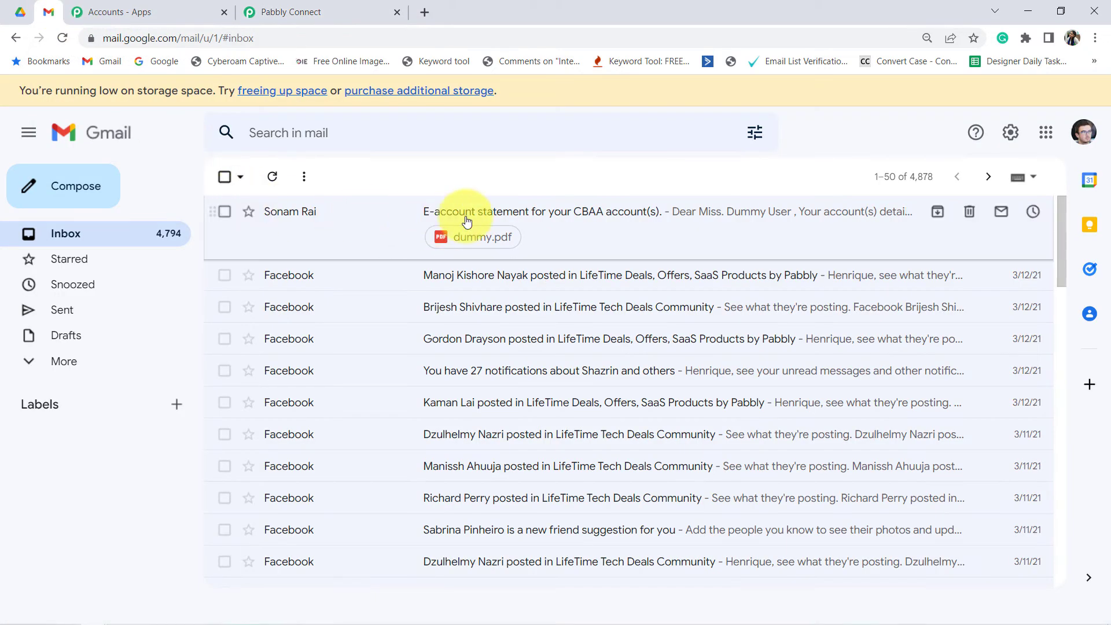
left_click(335, 204)
triple_click(285, 220)
key("ctrl+c")
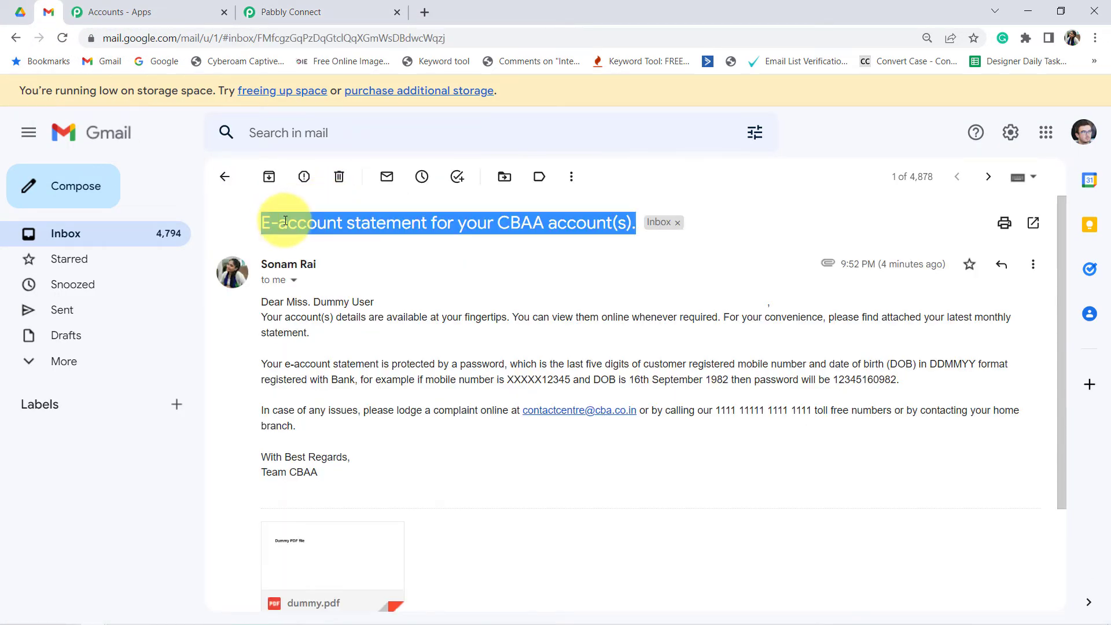
In Pabbly Connect, paste "E-account statement for your CBAA account(s)." as the filter's value, and save it with a test request
left_click(263, 11)
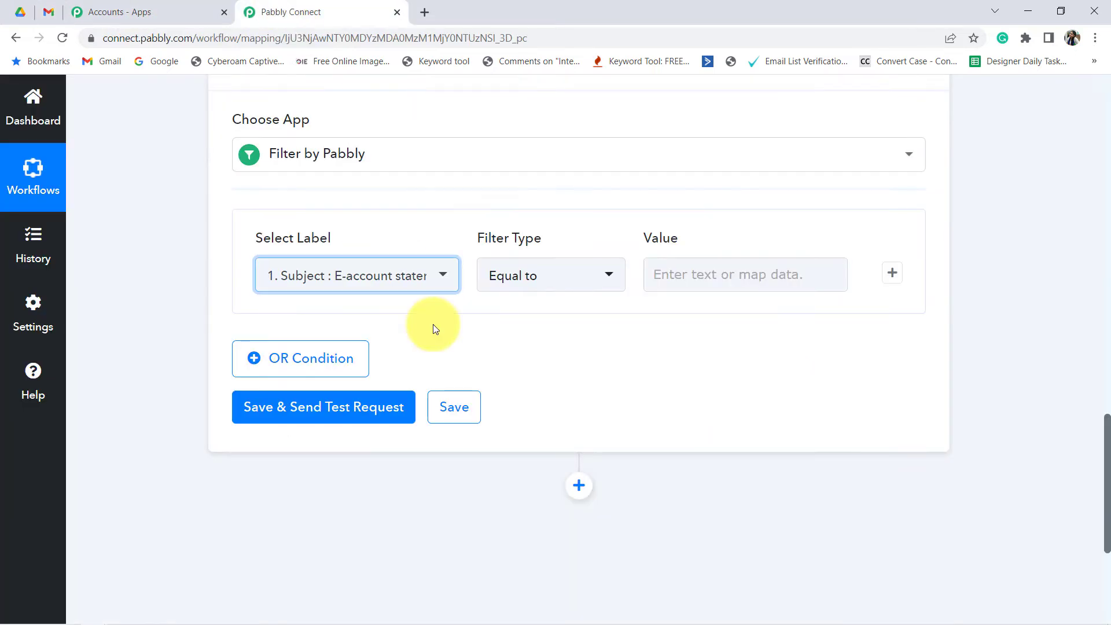
left_click(692, 276)
key("ctrl+v")
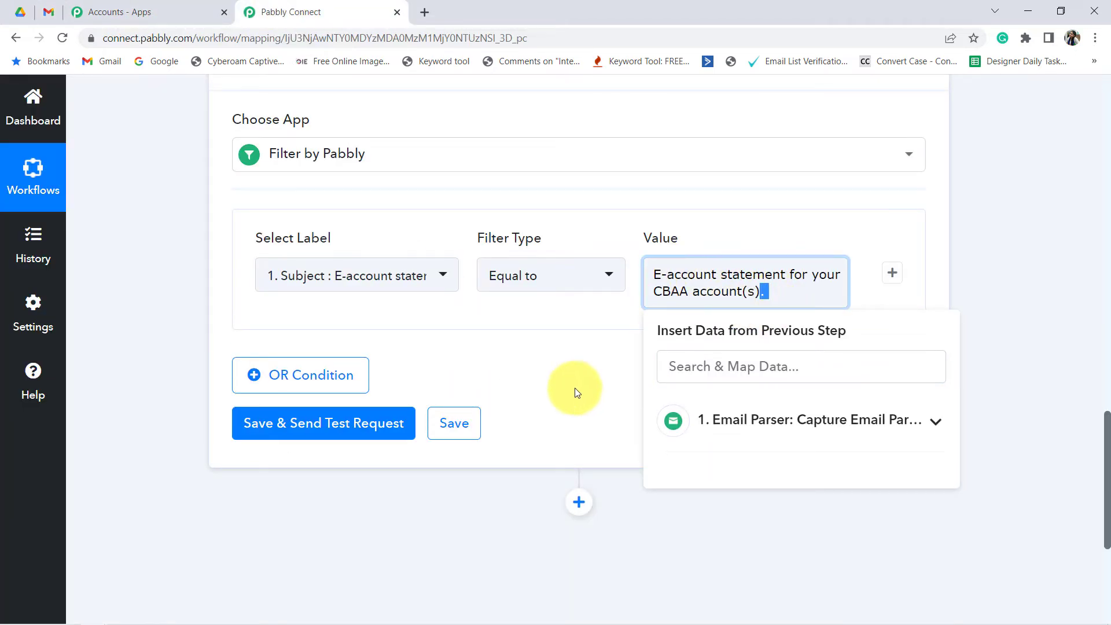
left_click(598, 383)
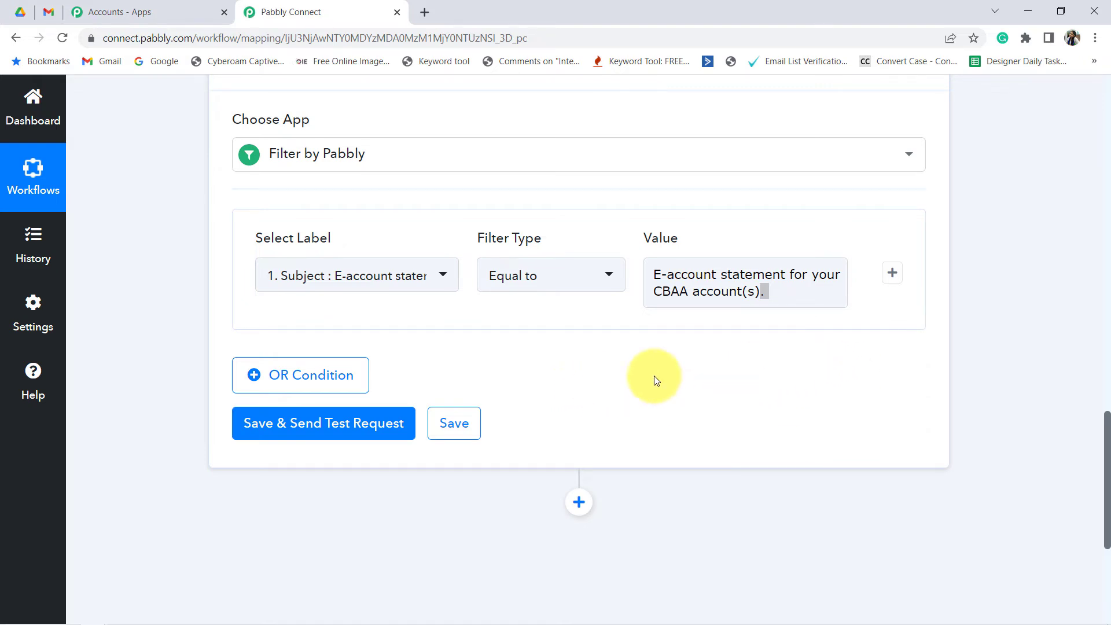
left_click(314, 422)
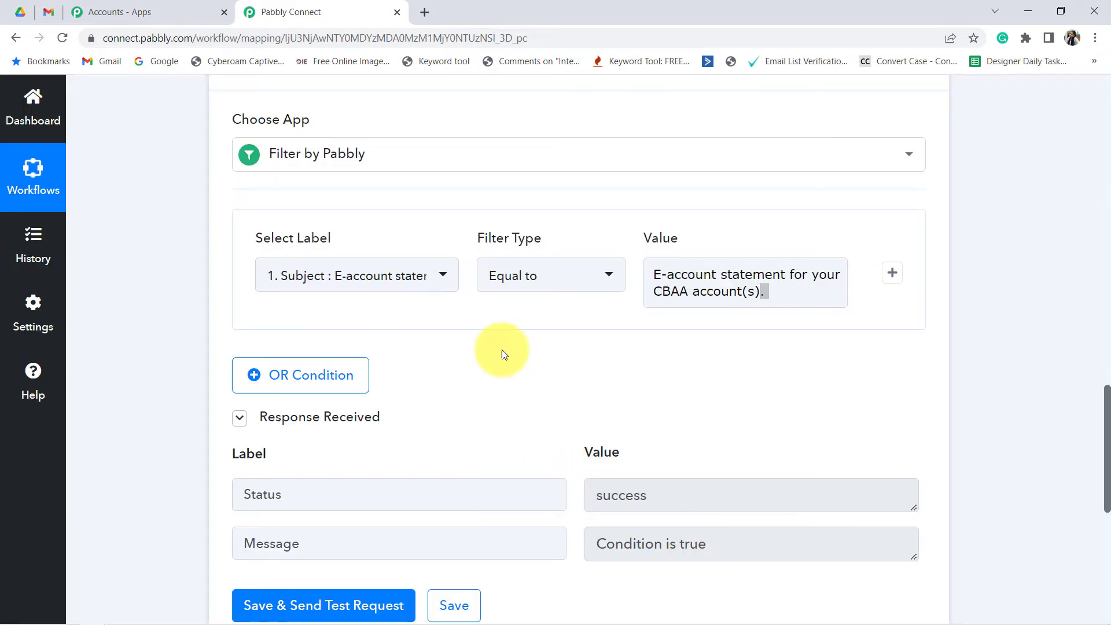
Compare the Subject in the Email Parser response with the filter condition and its test response
scroll(1054, 411, "up", 15)
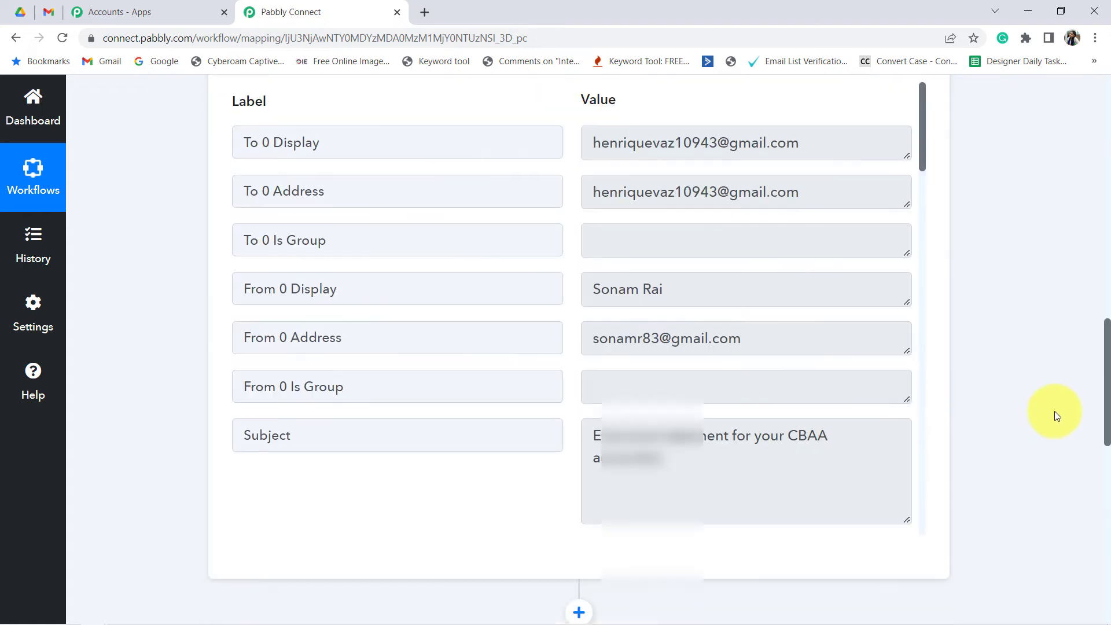
scroll(521, 440, "down", 7)
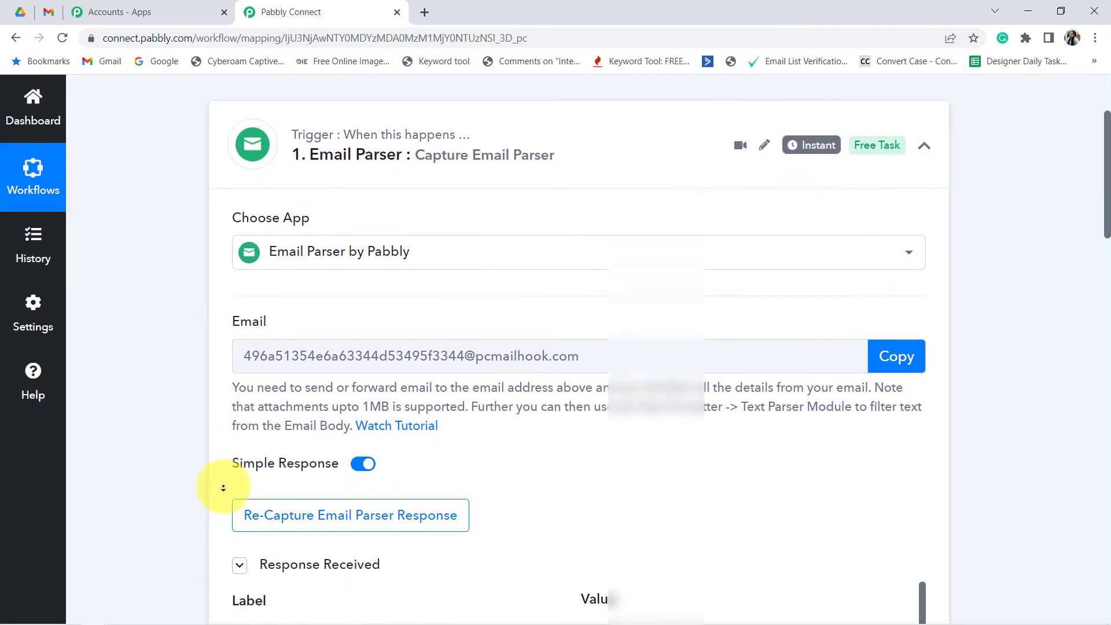
scroll(185, 441, "down", 7)
left_click(639, 329)
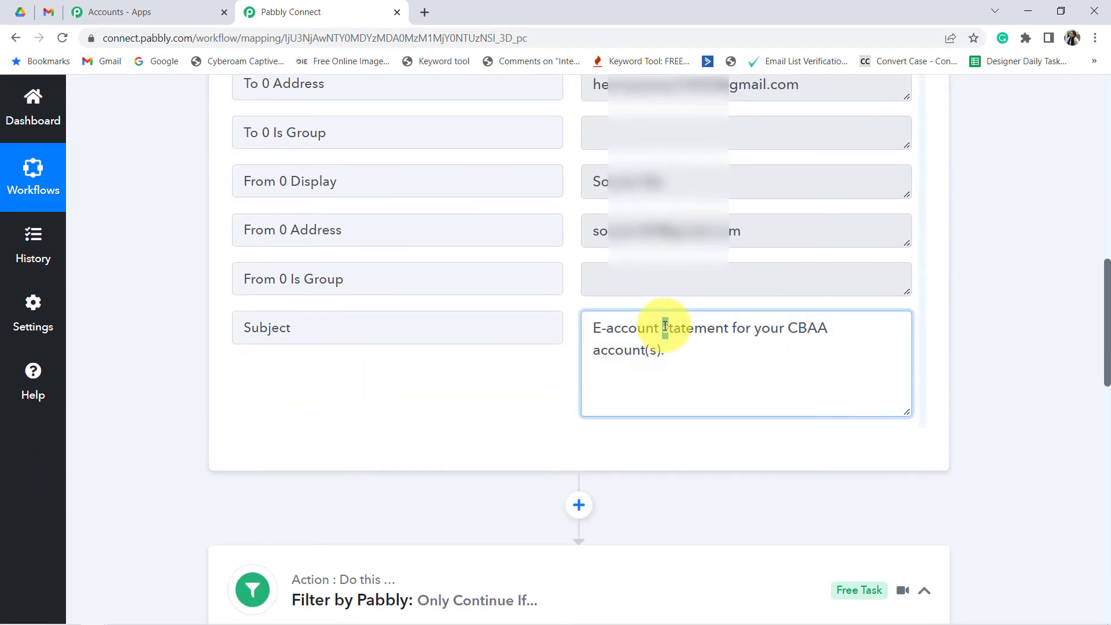
double_click(694, 328)
scroll(128, 411, "down", 12)
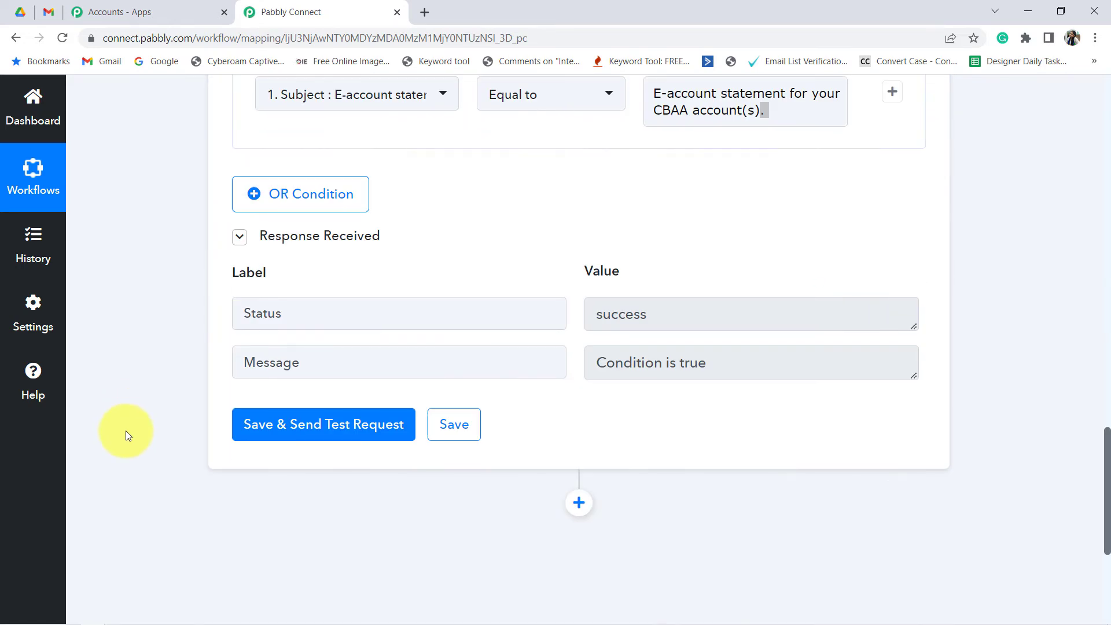
scroll(405, 335, "up", 1)
Add a Google Drive action after the filter, with Upload a File as its action event
scroll(496, 305, "down", 5)
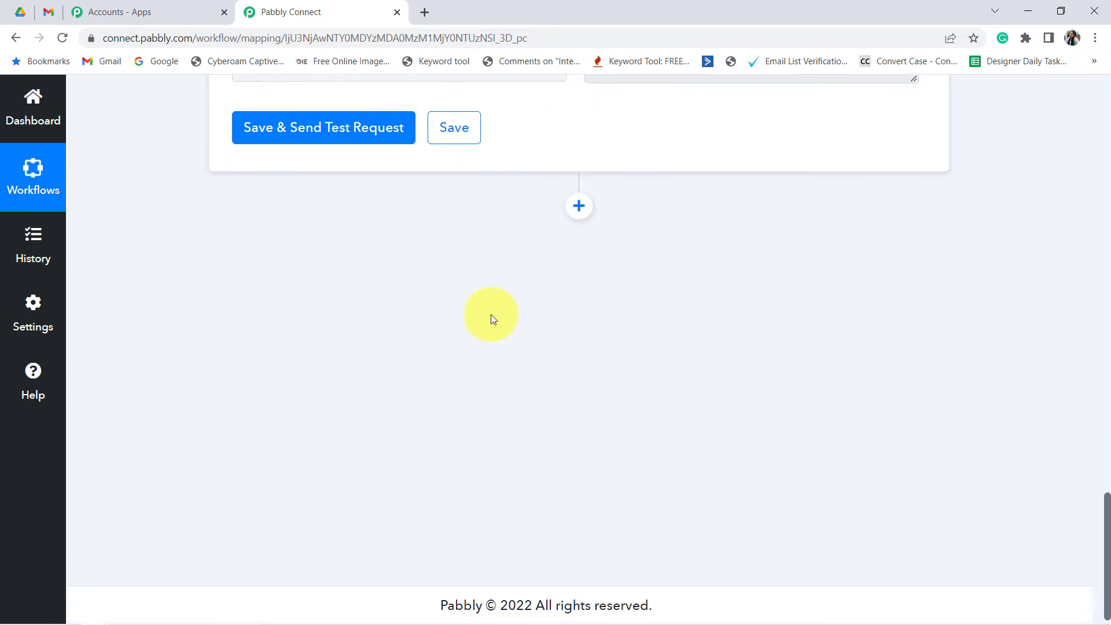
left_click(581, 207)
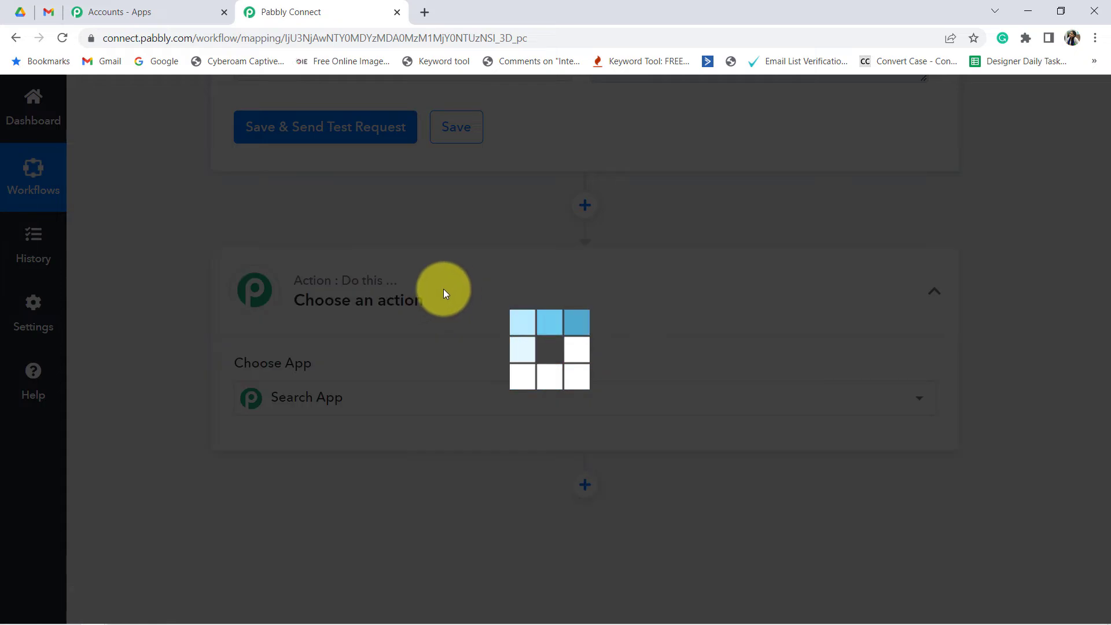
type("google dr")
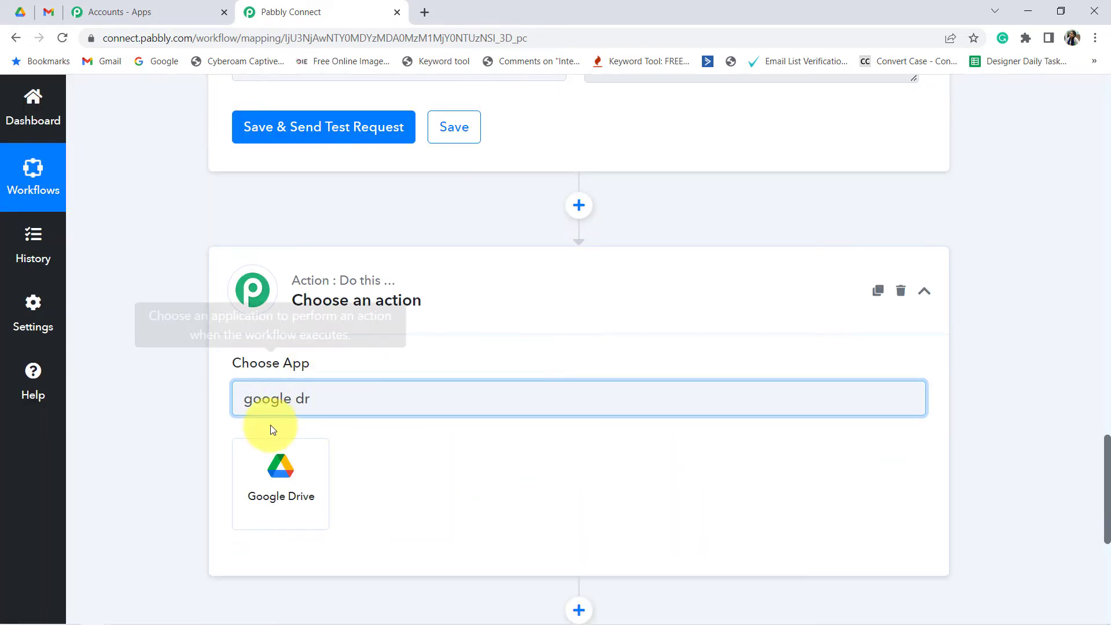
left_click(256, 483)
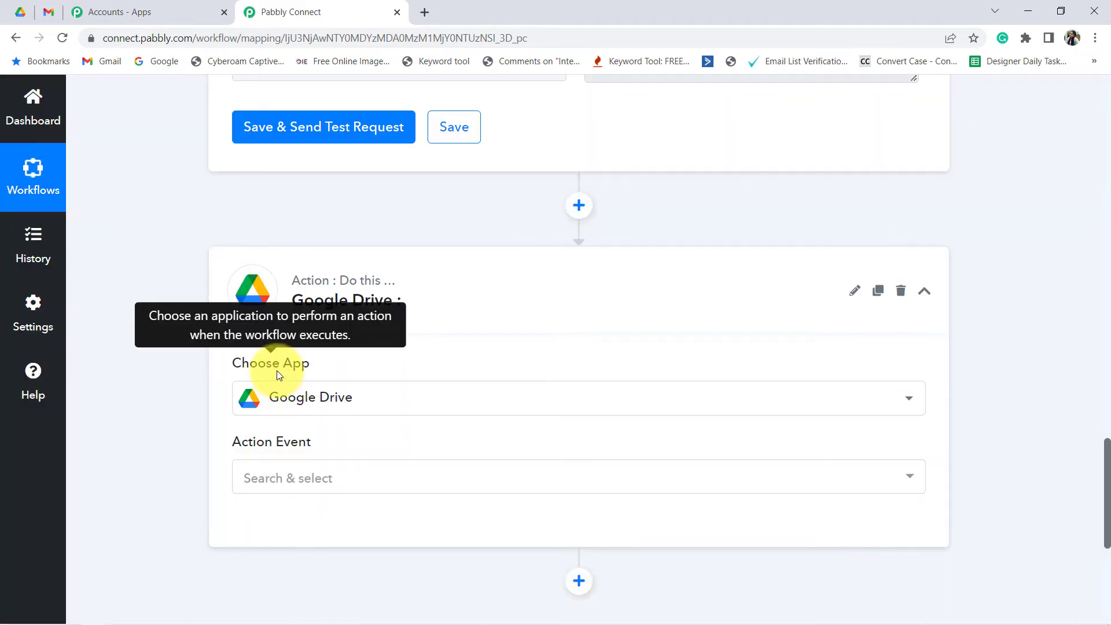
scroll(277, 371, "down", 3)
left_click(269, 340)
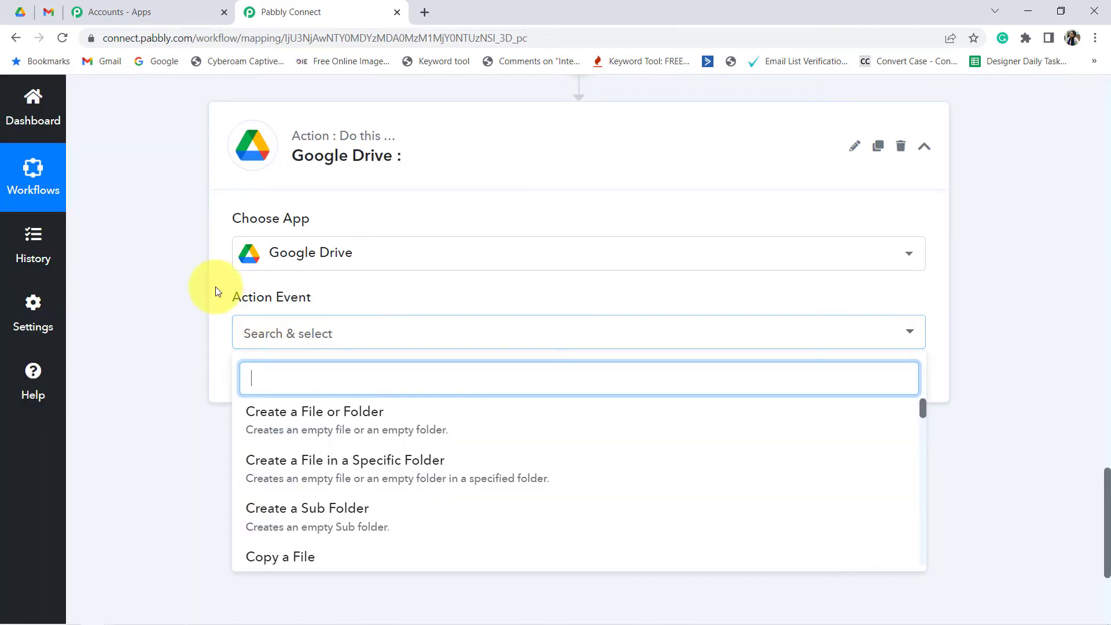
type("uplo")
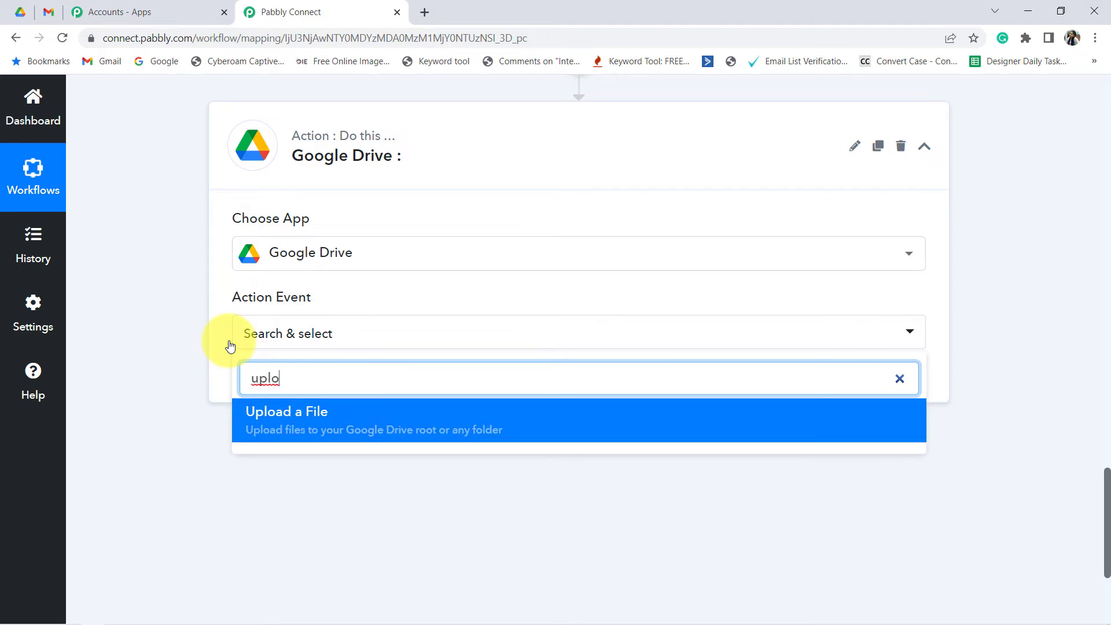
left_click(286, 430)
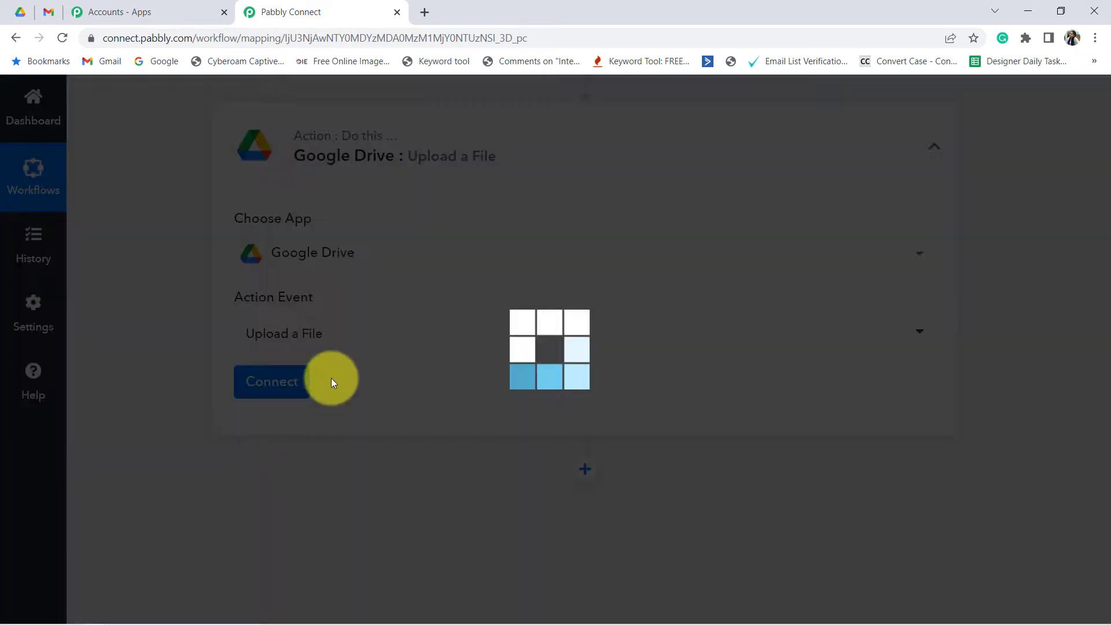
Connect the Google Drive action through a new connection, choosing the first Google account and granting Pabbly Connect Drive access
left_click(282, 395)
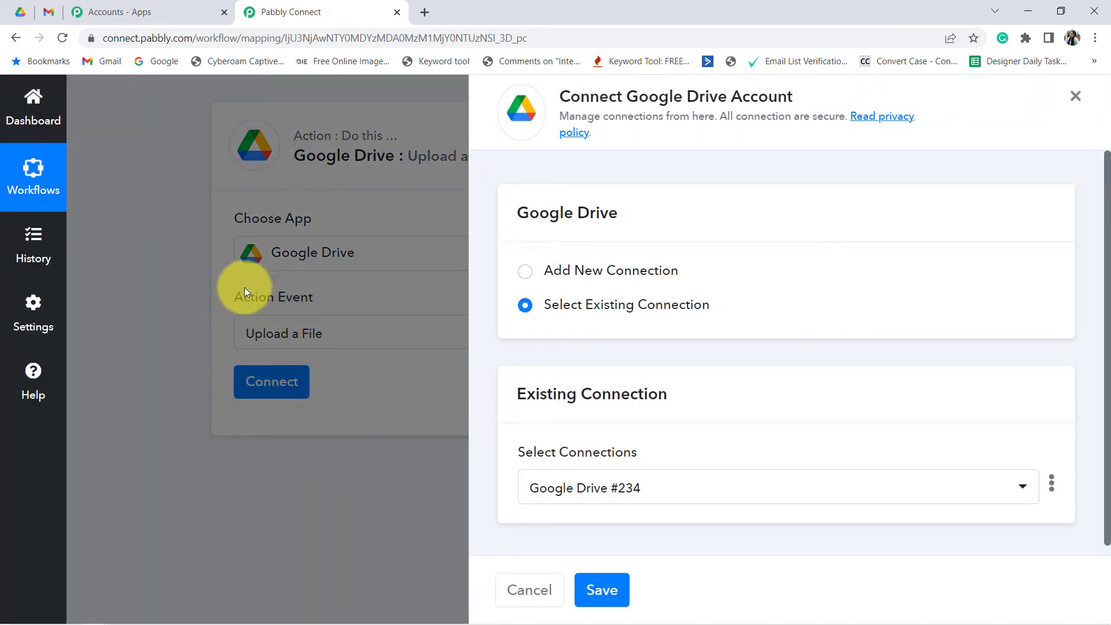
left_click(604, 280)
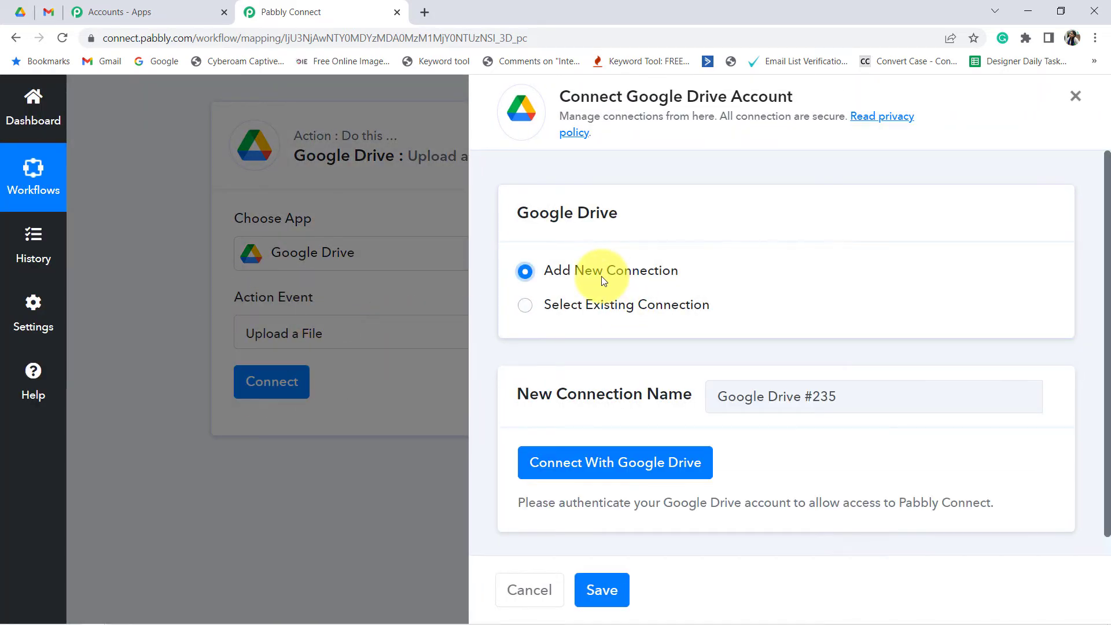
left_click(573, 474)
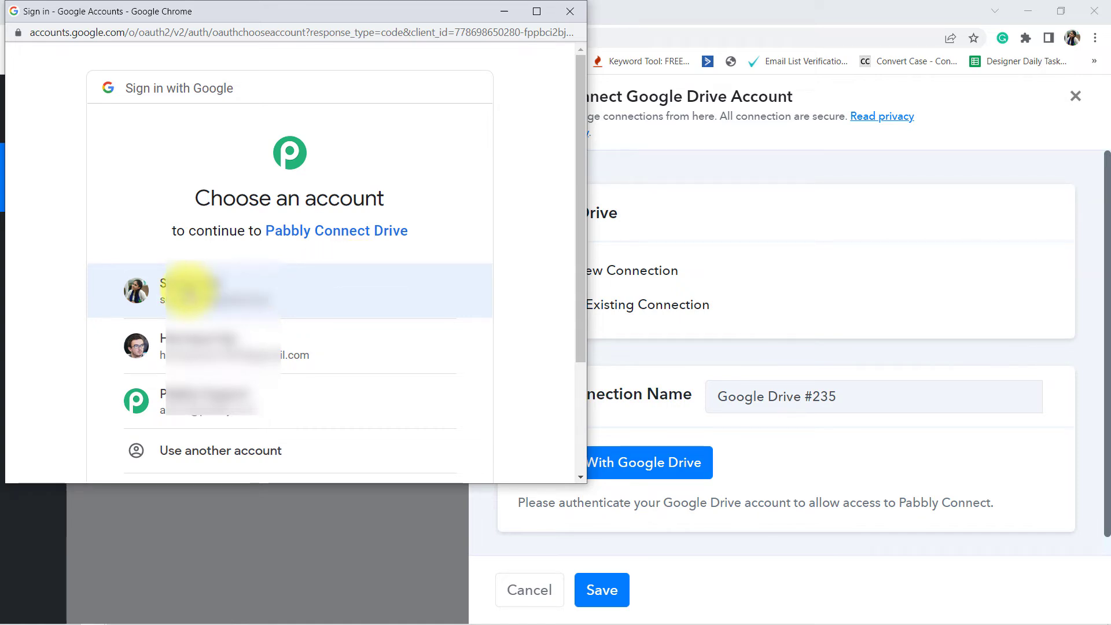
left_click(190, 292)
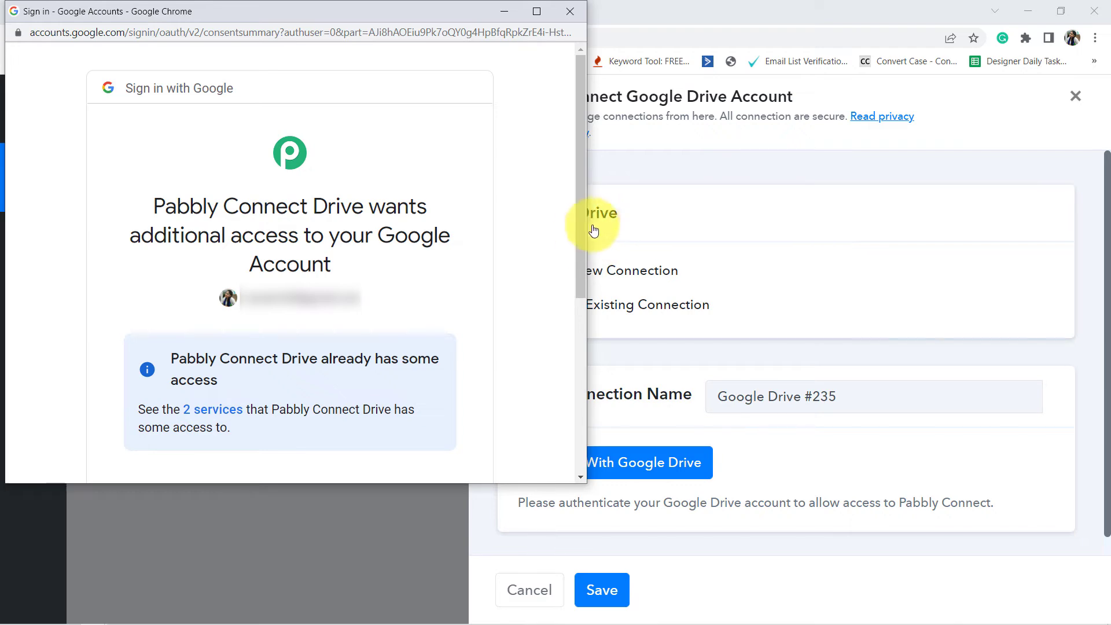
scroll(414, 426, "down", 6)
left_click(376, 352)
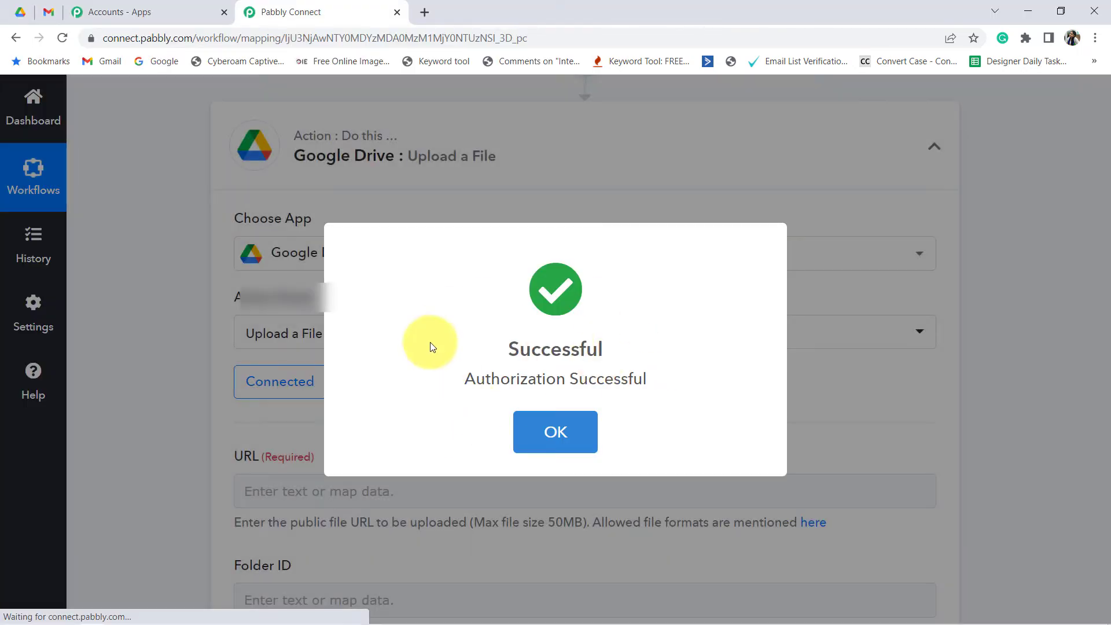
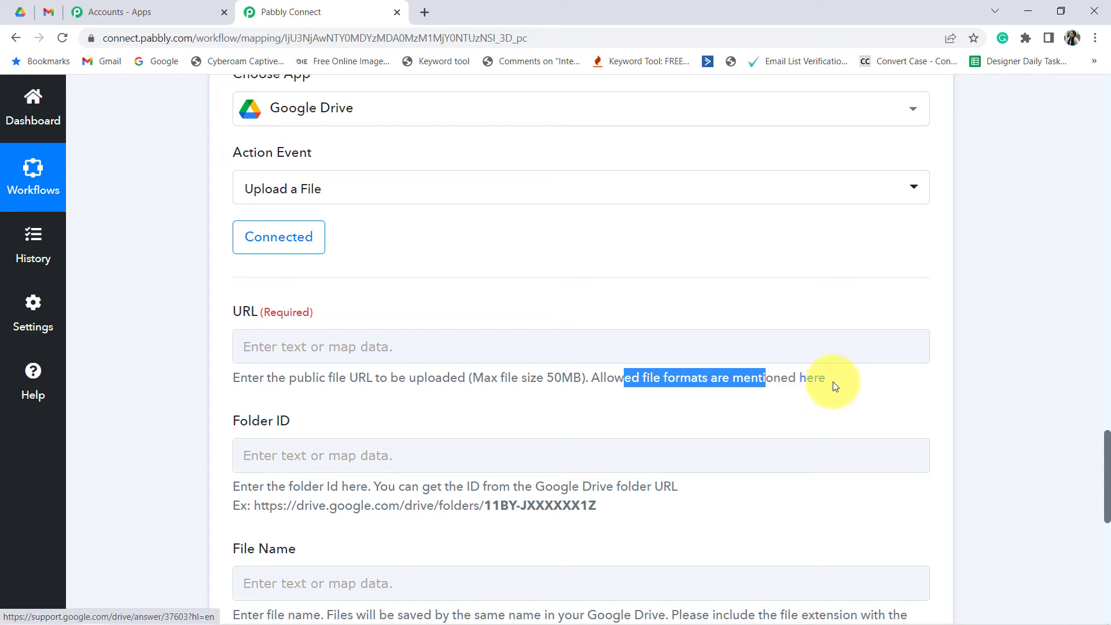
Check the Google Drive action's URL requirements, and show the full Attachment Links 0 value in the Email Parser response
left_click_drag(832, 380, 766, 387)
left_click(684, 394)
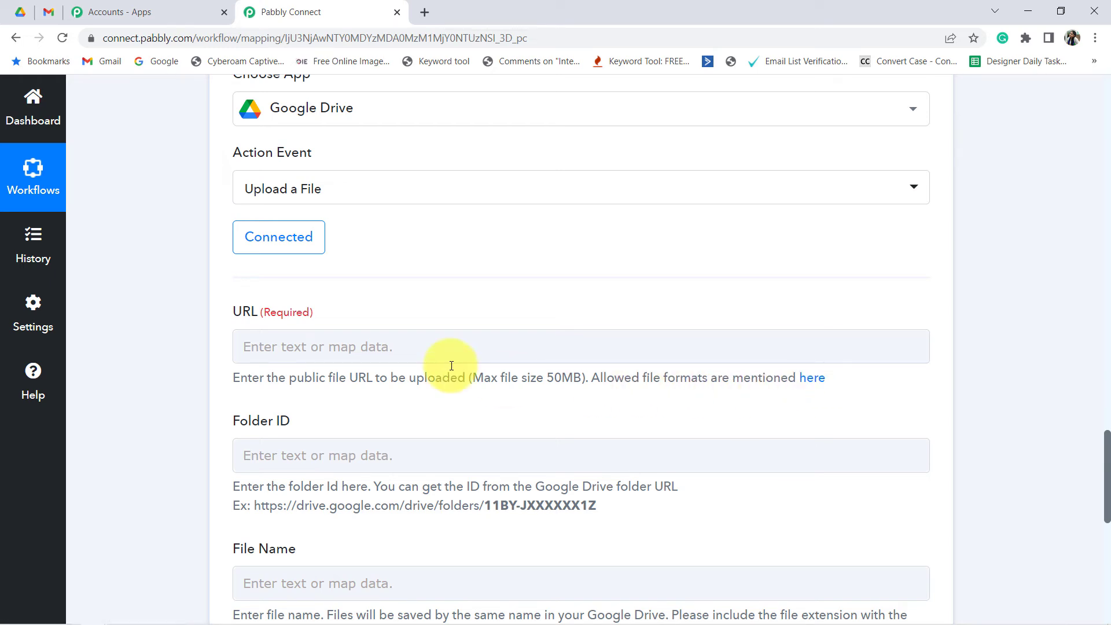
left_click_drag(244, 315, 303, 317)
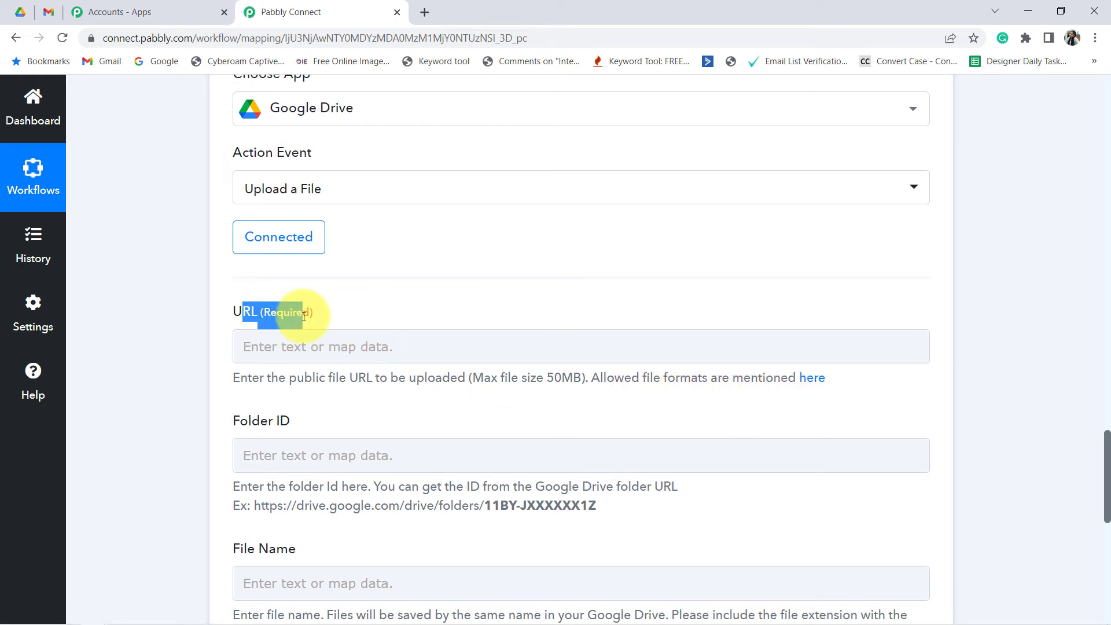
left_click(288, 346)
left_click(154, 361)
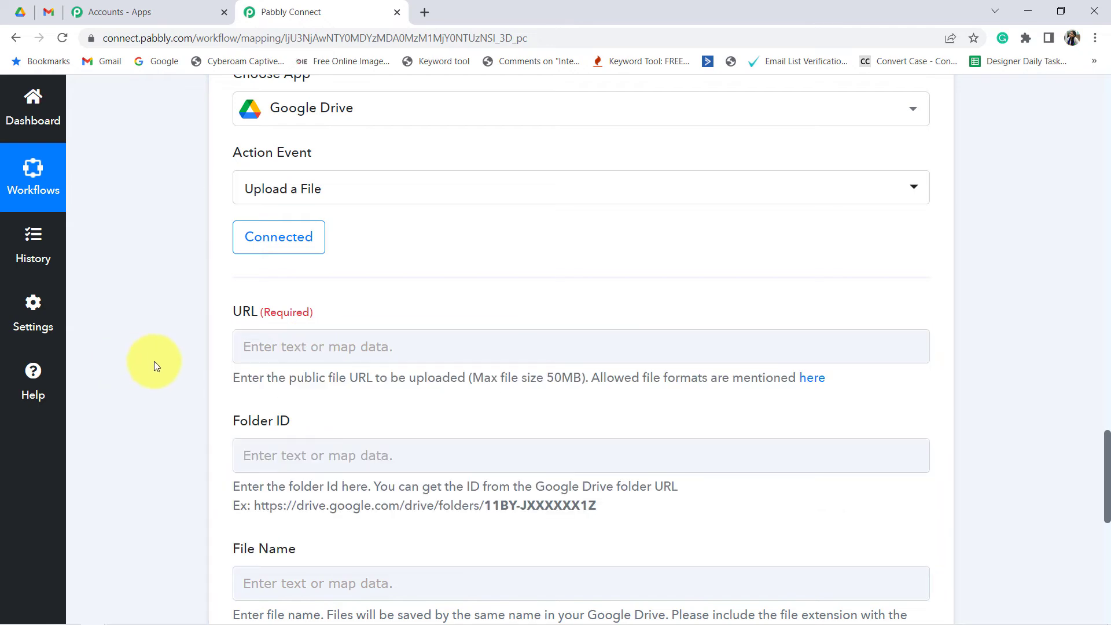
scroll(154, 361, "up", 15)
scroll(155, 358, "up", 5)
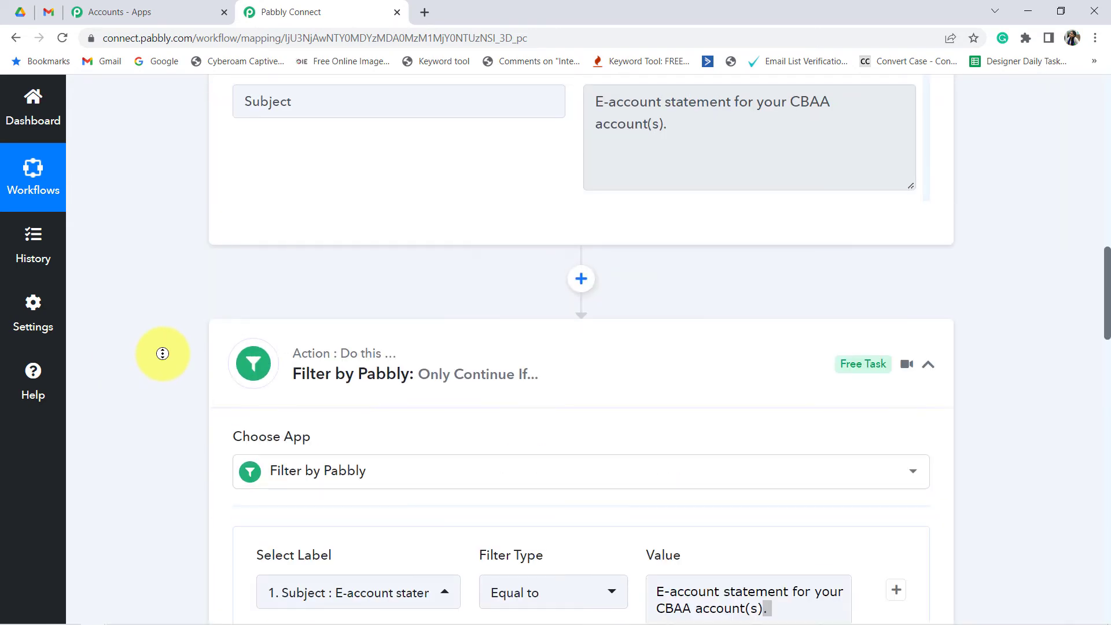
scroll(163, 354, "up", 6)
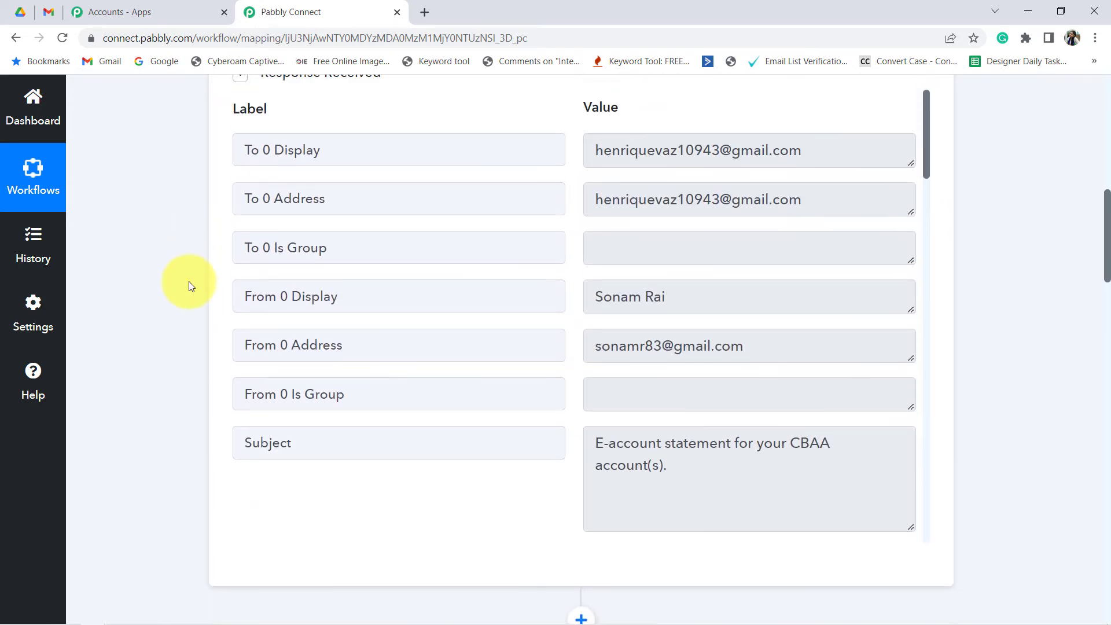
scroll(725, 360, "down", 3)
scroll(723, 356, "down", 2)
scroll(732, 303, "down", 5)
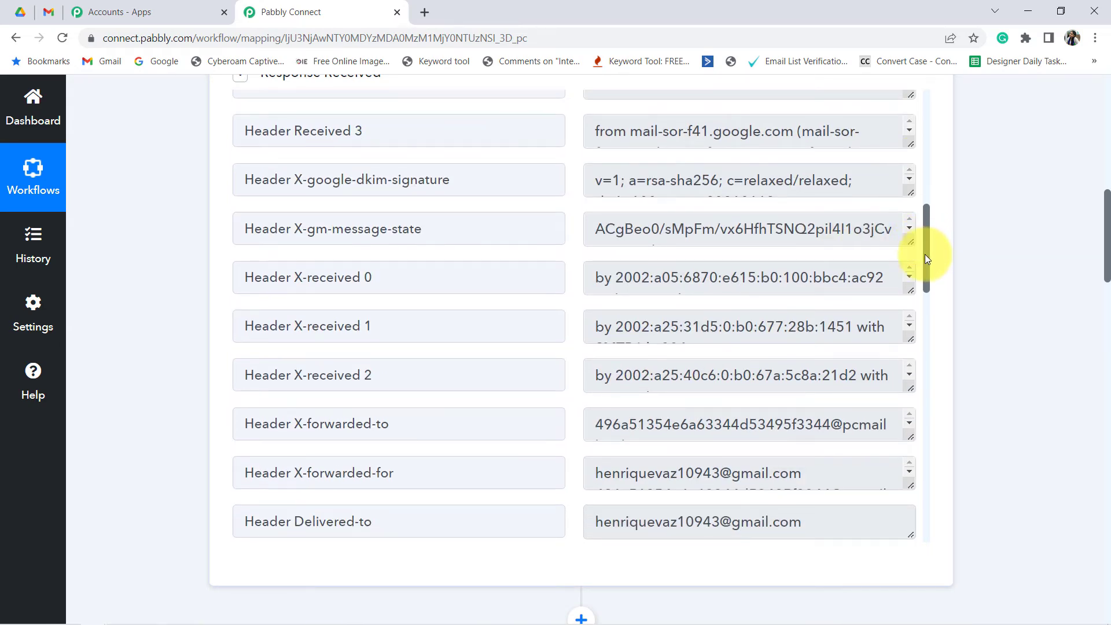
left_click_drag(924, 255, 887, 568)
scroll(210, 411, "down", 3)
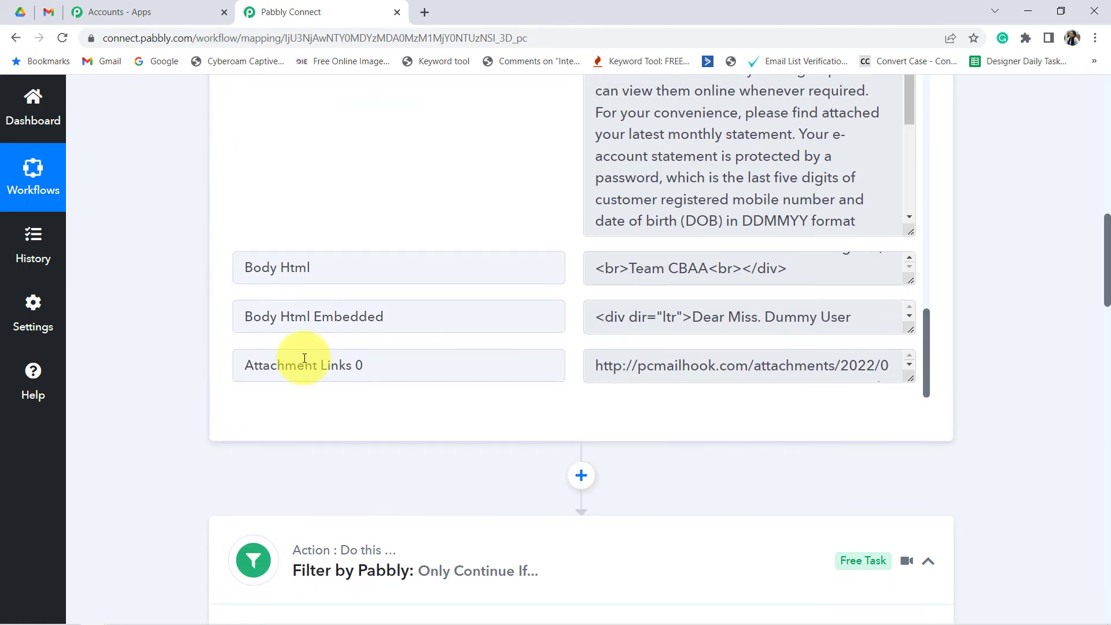
left_click_drag(313, 371, 702, 401)
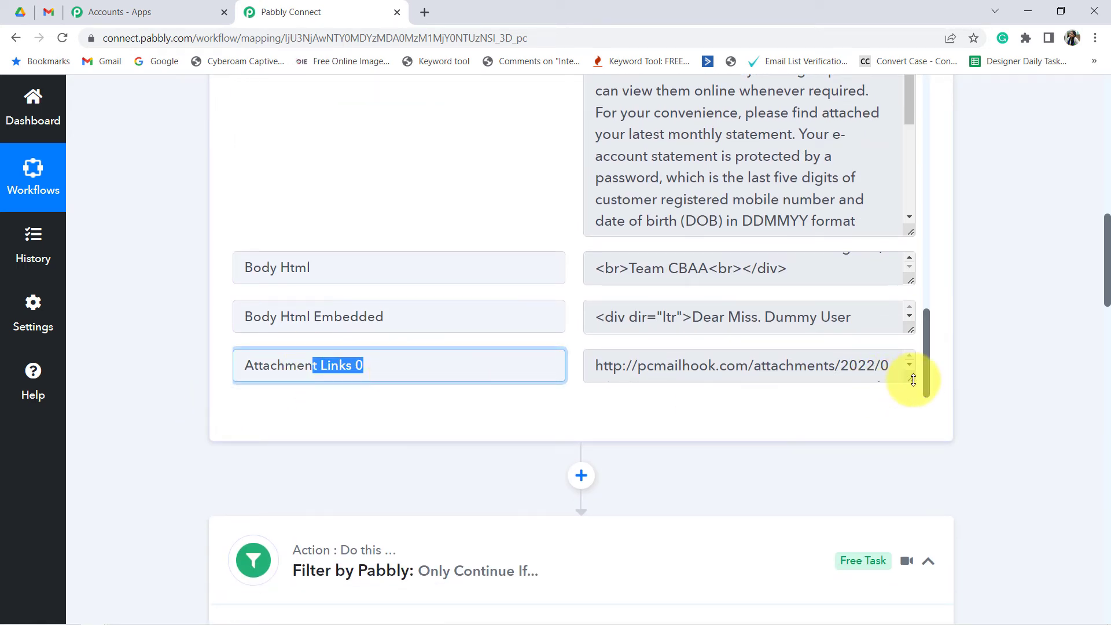
left_click_drag(911, 377, 897, 485)
left_click_drag(911, 378, 894, 370)
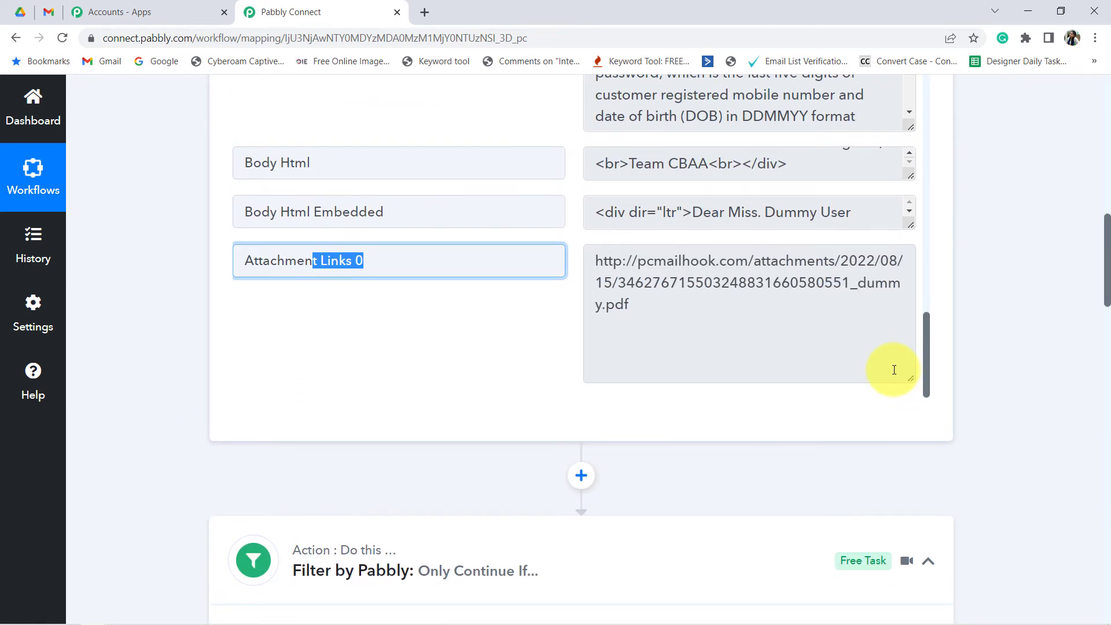
Copy the Attachment Links 0 address and open it in a new browser tab to inspect the attached PDF
triple_click(761, 297)
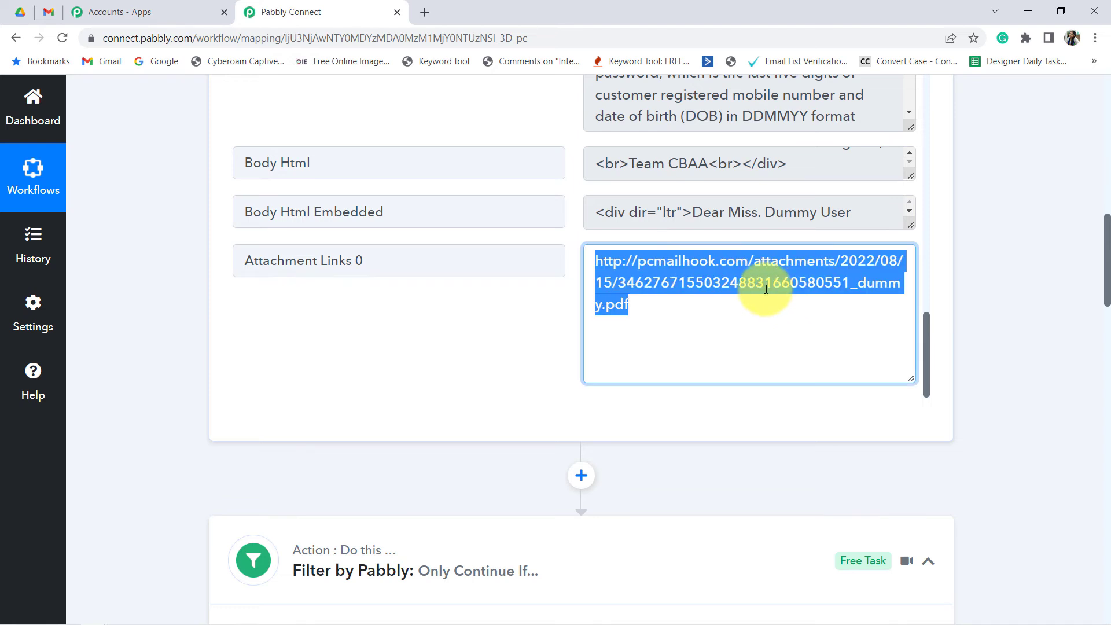
left_click(674, 293)
left_click_drag(631, 308, 611, 307)
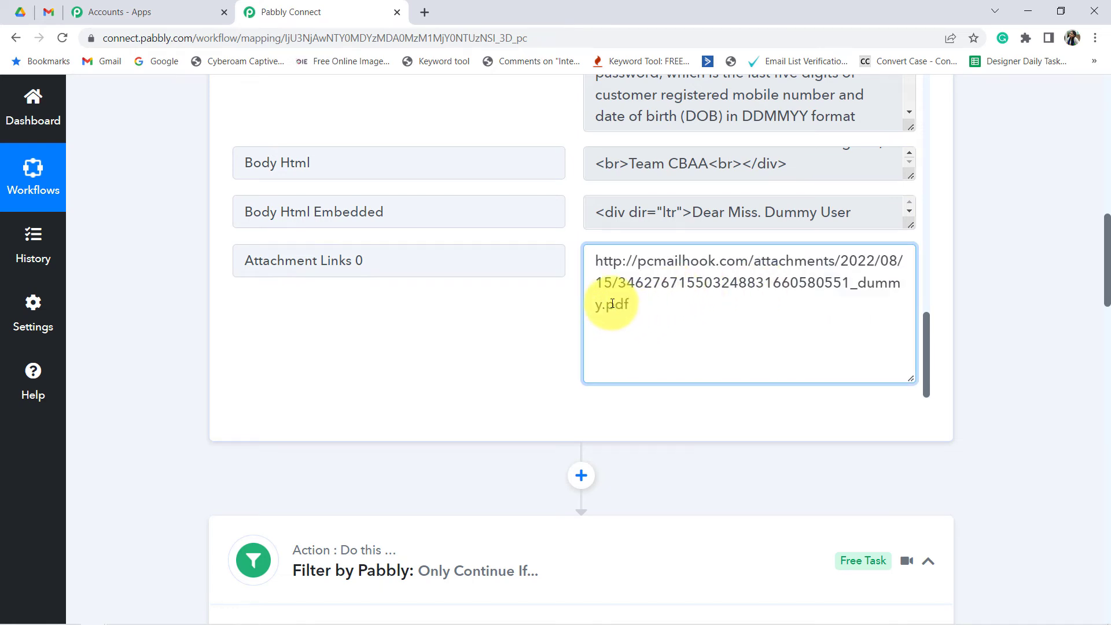
triple_click(612, 304)
key("ctrl+c")
key("ctrl+t")
key("ctrl+v")
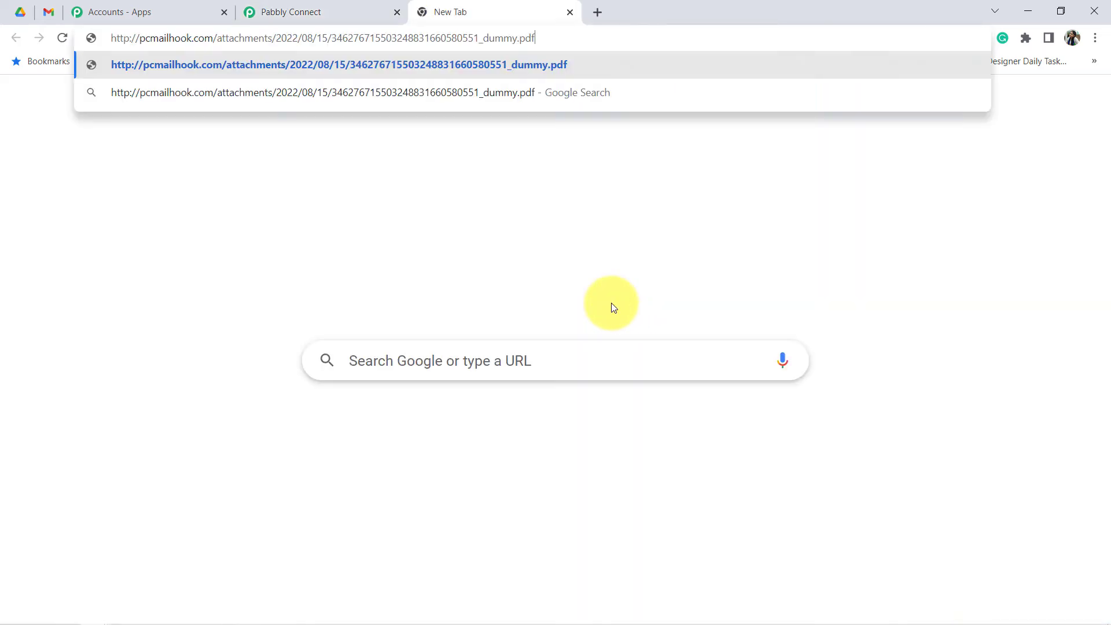
key("Return")
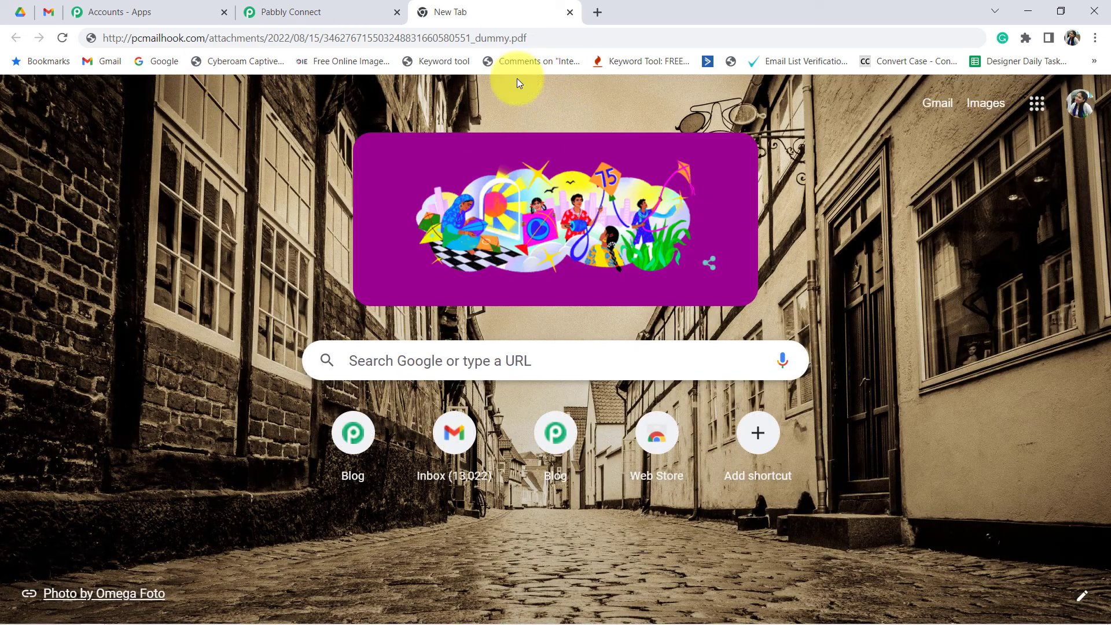
left_click(507, 39)
key("Return")
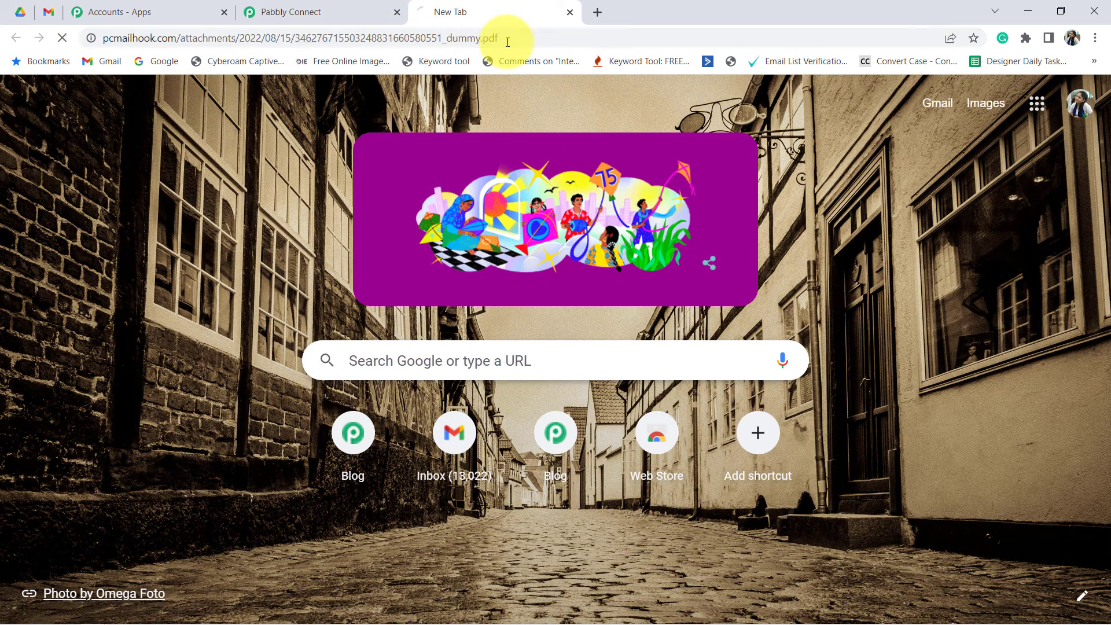
left_click(499, 198)
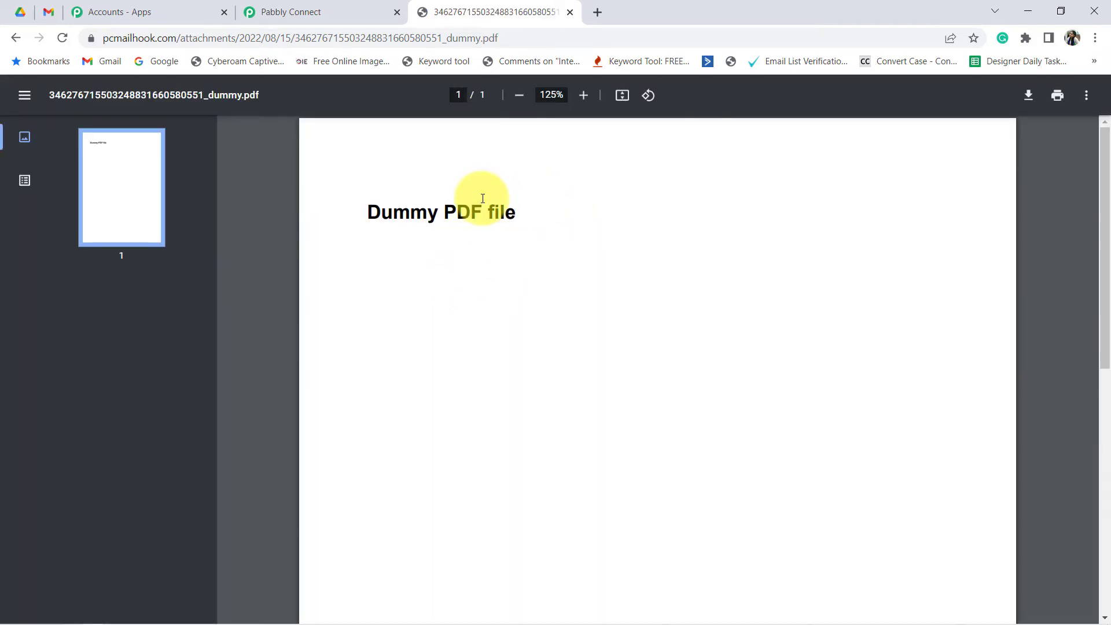
left_click_drag(481, 198, 355, 217)
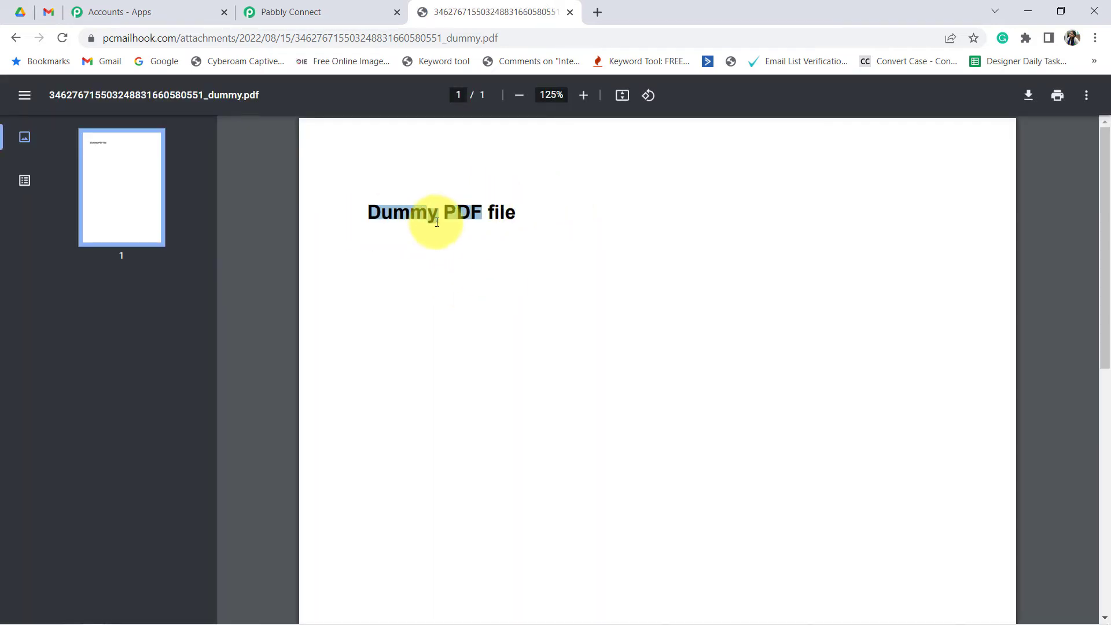
Return to the Pabbly Connect workflow and map the Google Drive action's URL to the Email Parser's Attachment Links 0, searching for "pdf"
left_click(283, 6)
scroll(189, 314, "down", 10)
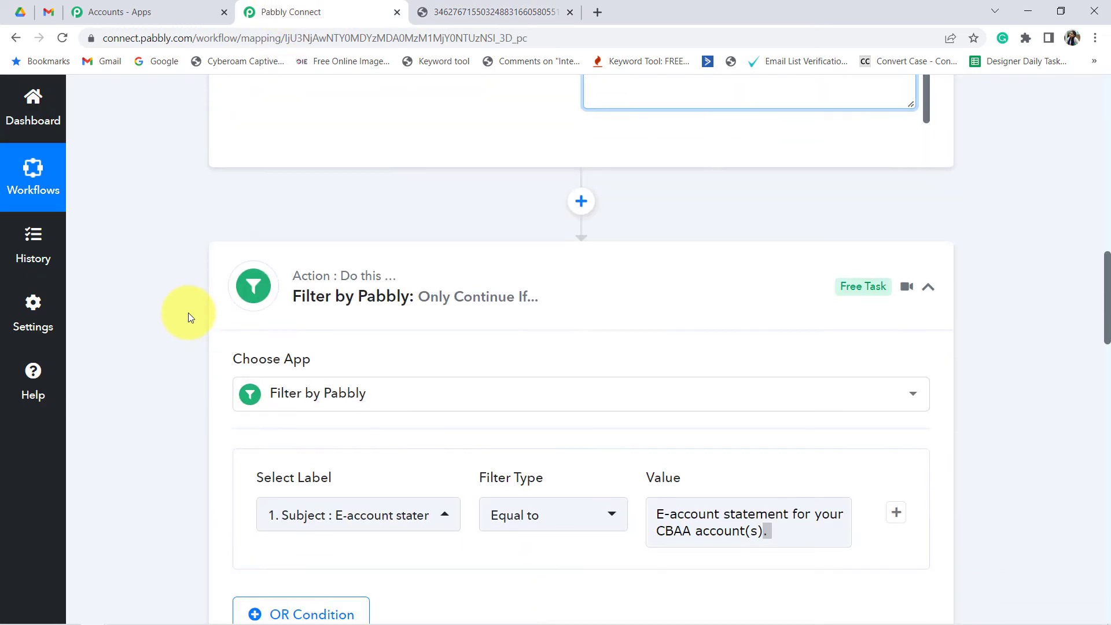
scroll(188, 314, "down", 12)
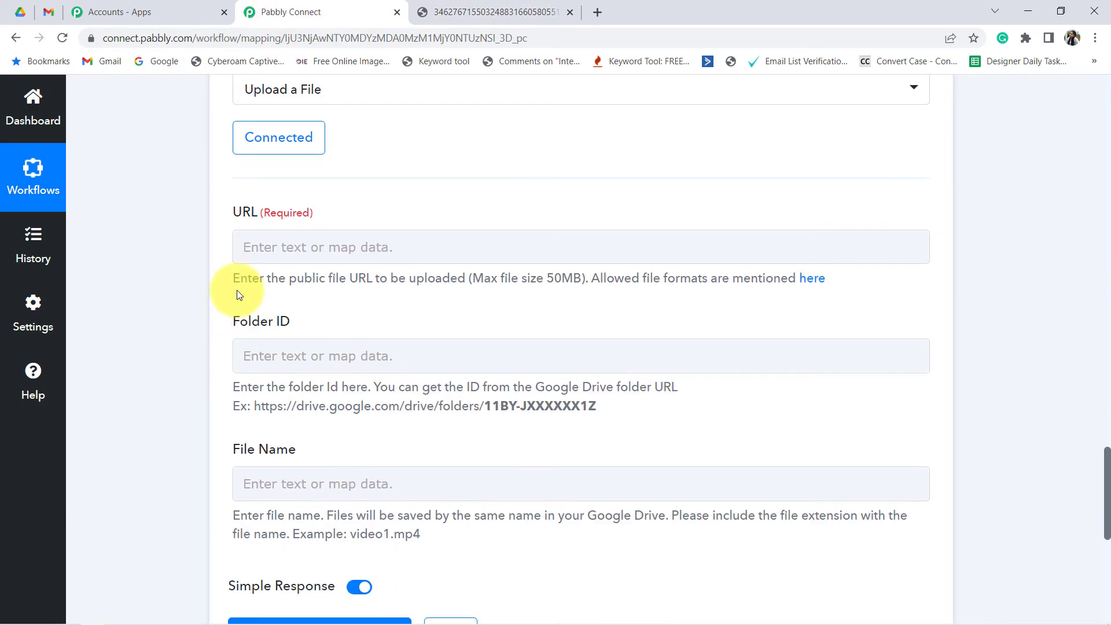
scroll(240, 293, "up", 1)
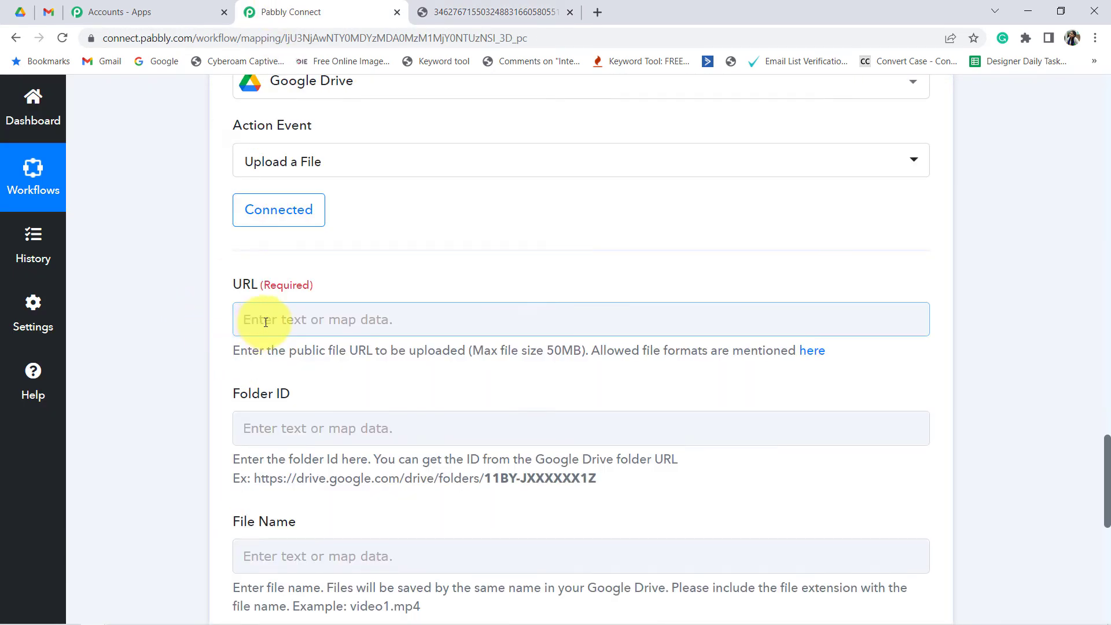
left_click(370, 320)
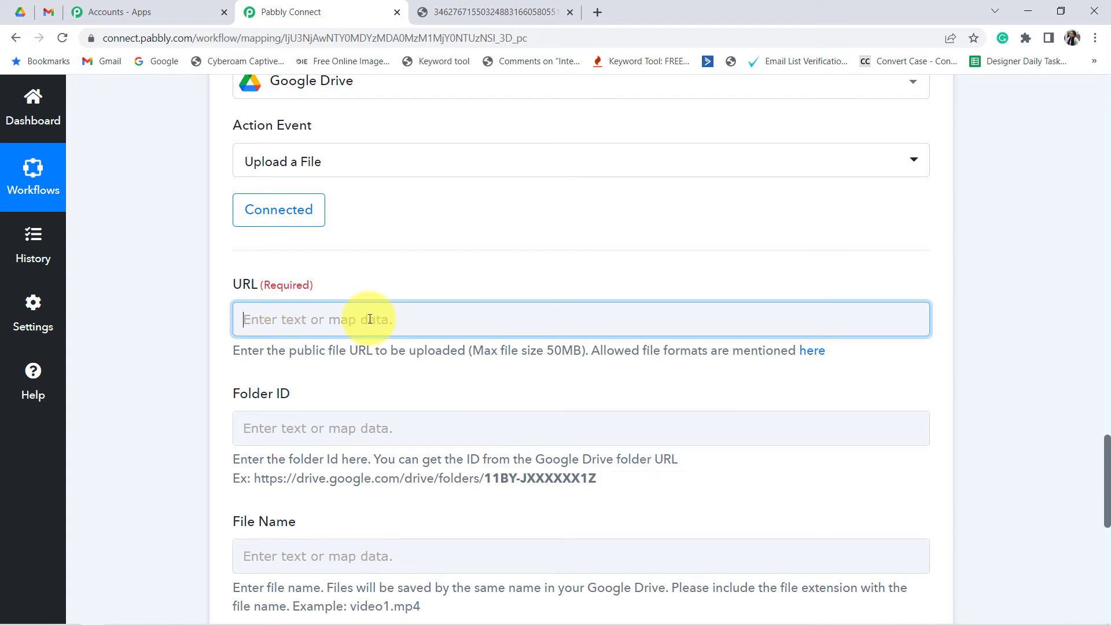
left_click(303, 443)
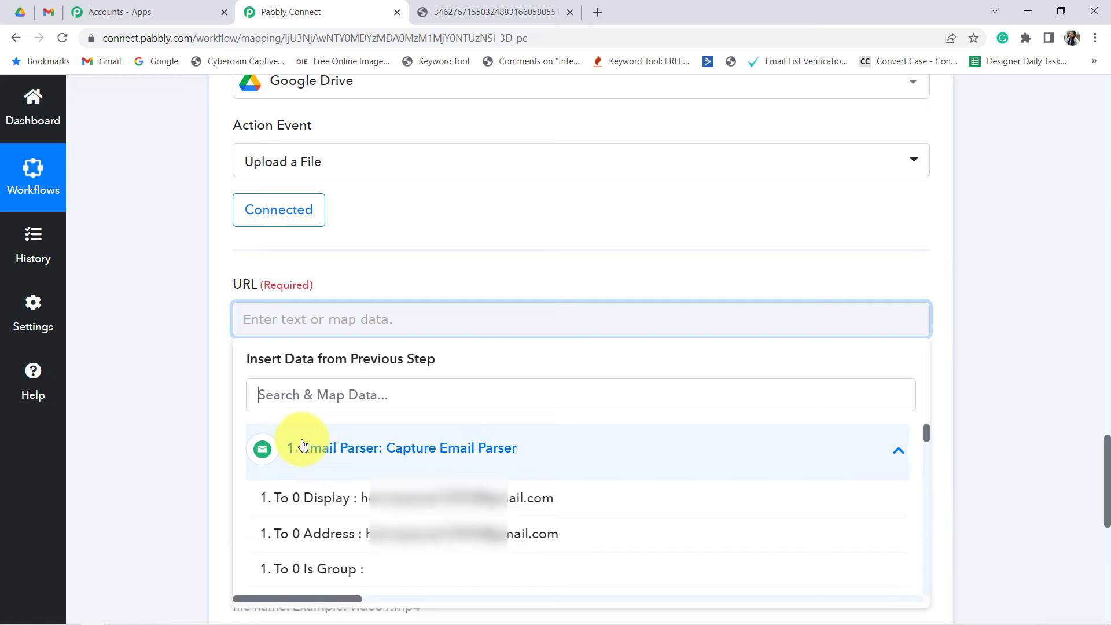
left_click(315, 393)
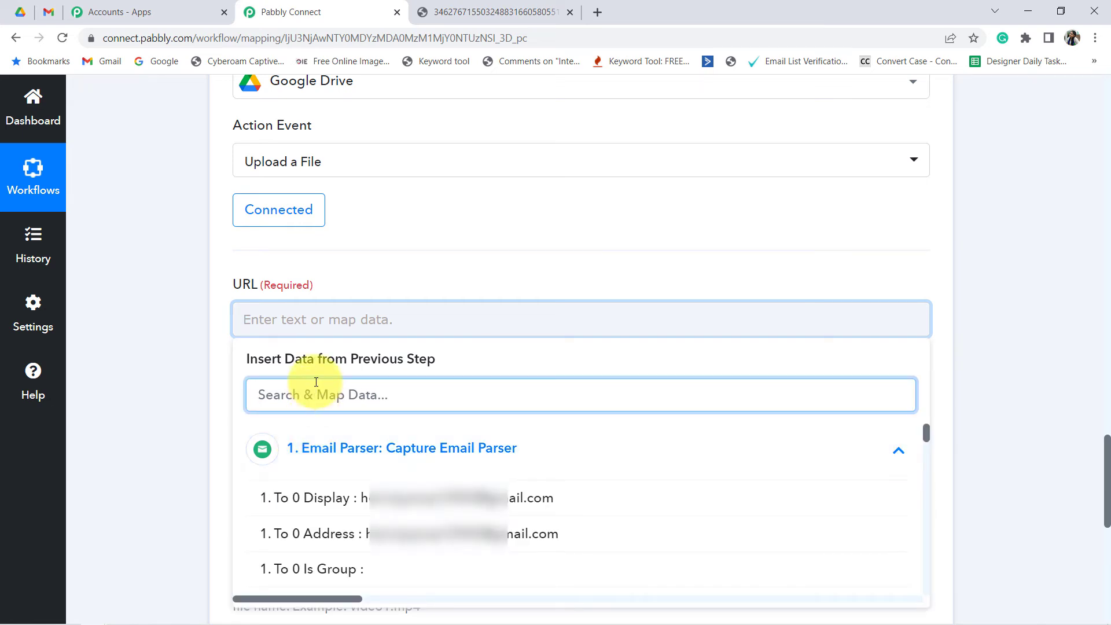
type("pdf")
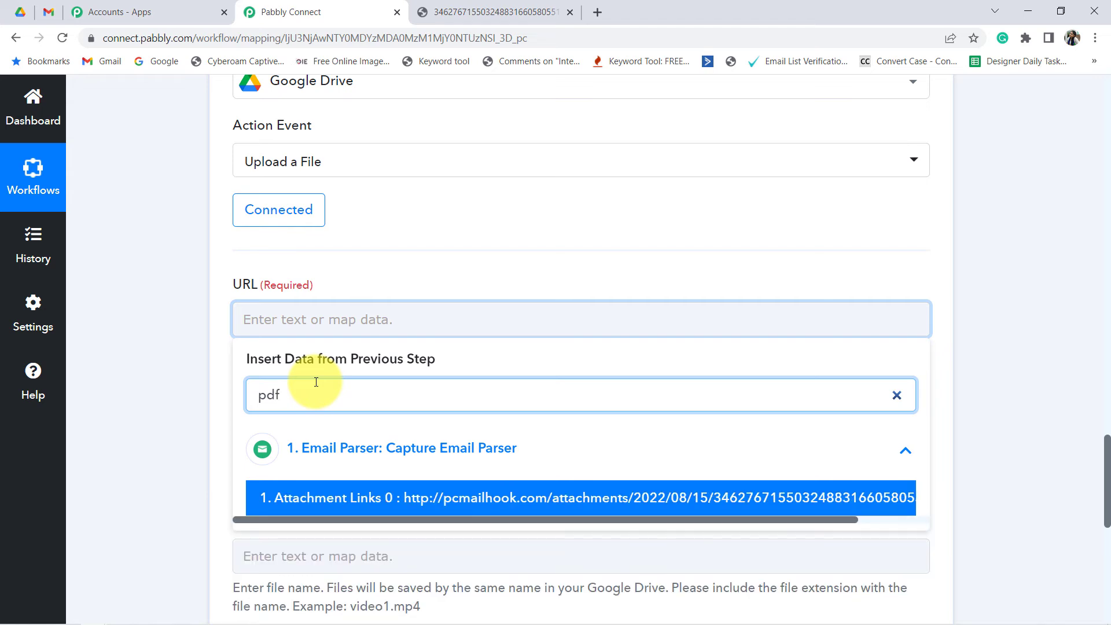
left_click(387, 501)
left_click(195, 412)
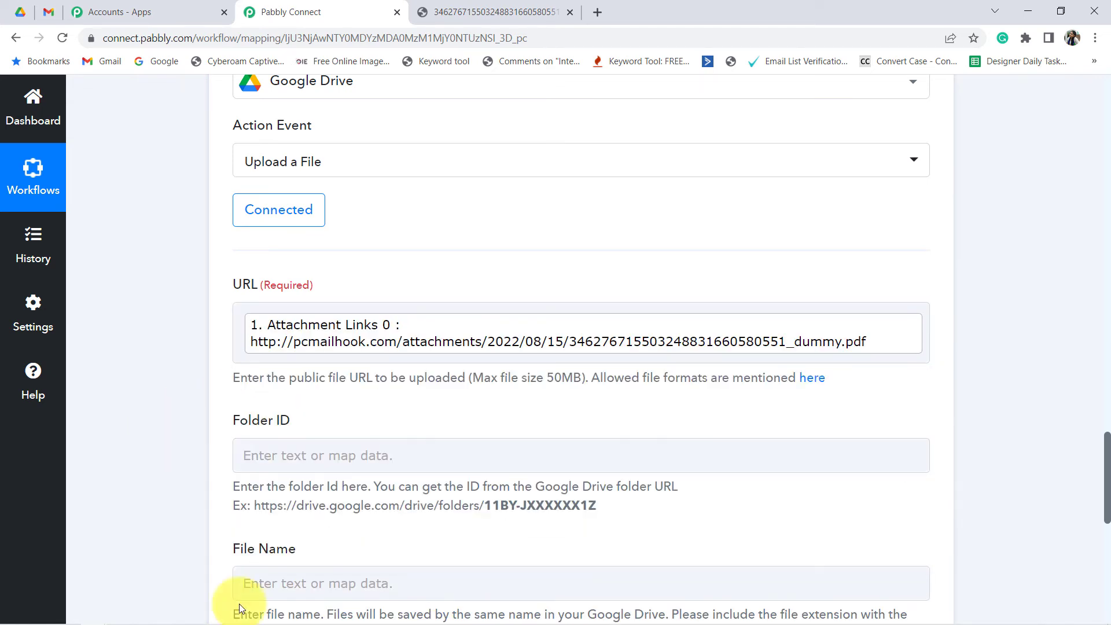
left_click(796, 342)
left_click(600, 275)
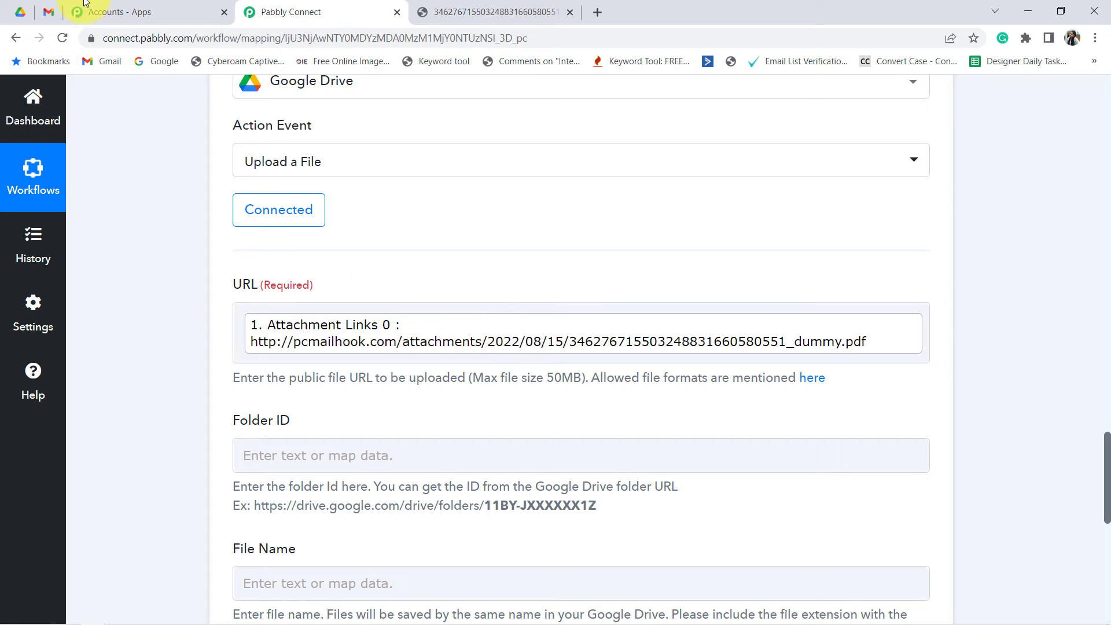
left_click(50, 20)
left_click(263, 10)
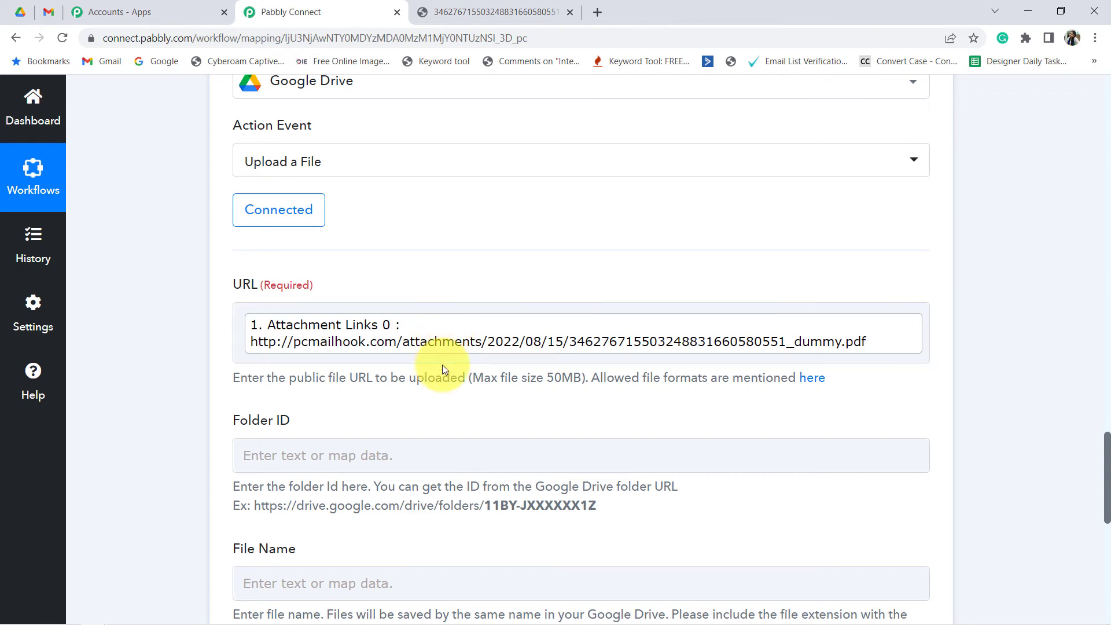
Copy the All Bank Statements folder's ID from its Google Drive address and paste it as the upload action's Folder ID
scroll(442, 366, "down", 1)
scroll(443, 372, "down", 2)
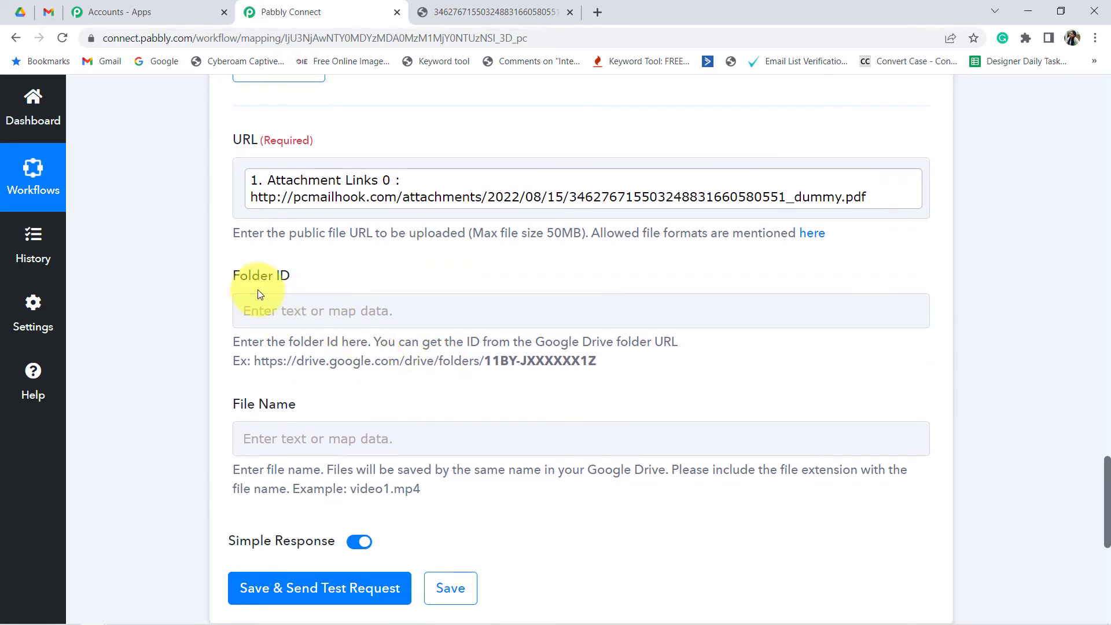
left_click_drag(260, 342, 668, 344)
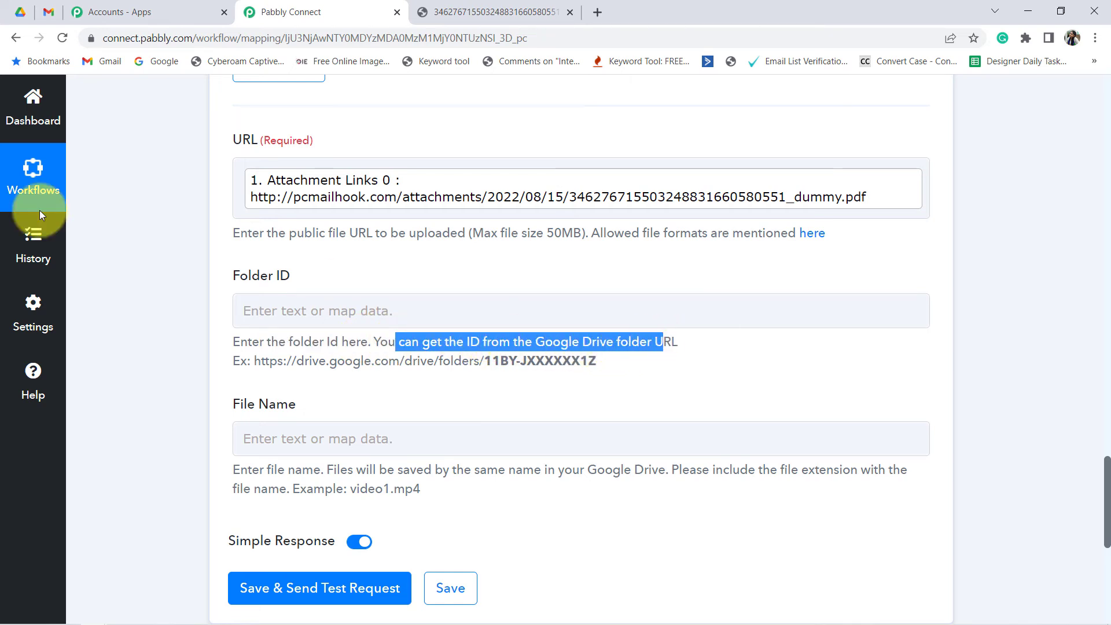
left_click(23, 12)
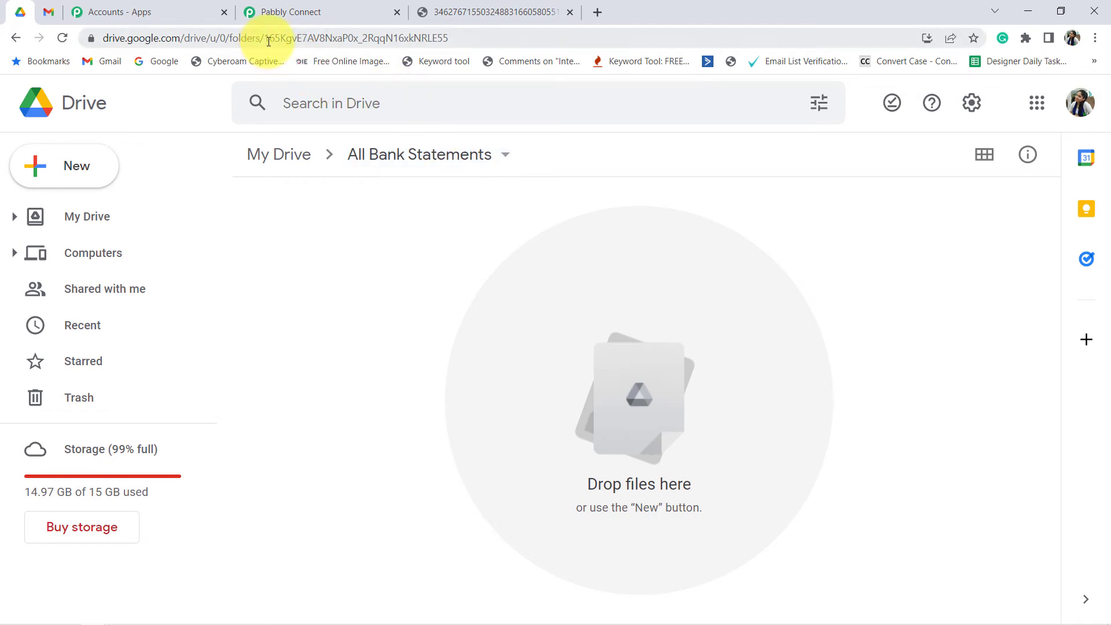
left_click_drag(268, 40, 481, 40)
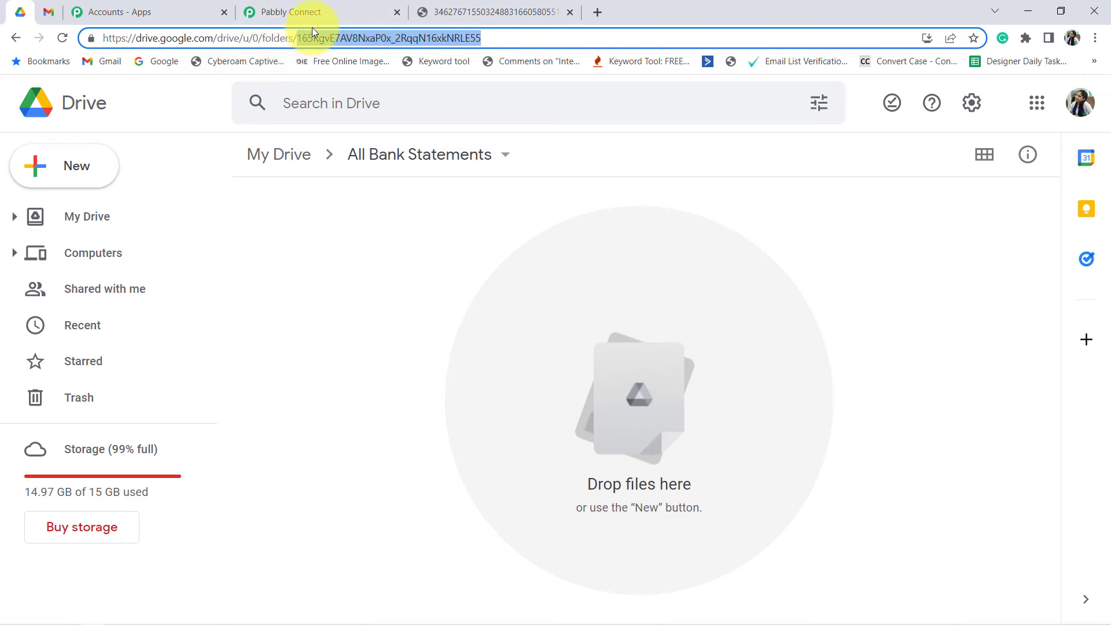
left_click(287, 5)
left_click(277, 315)
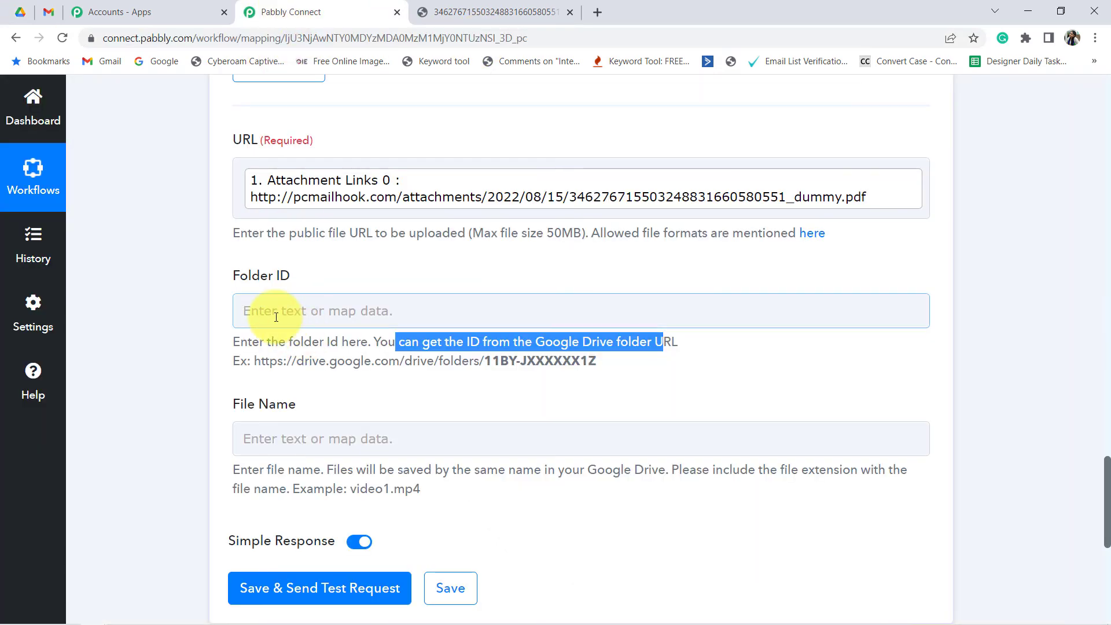
key("ctrl+v")
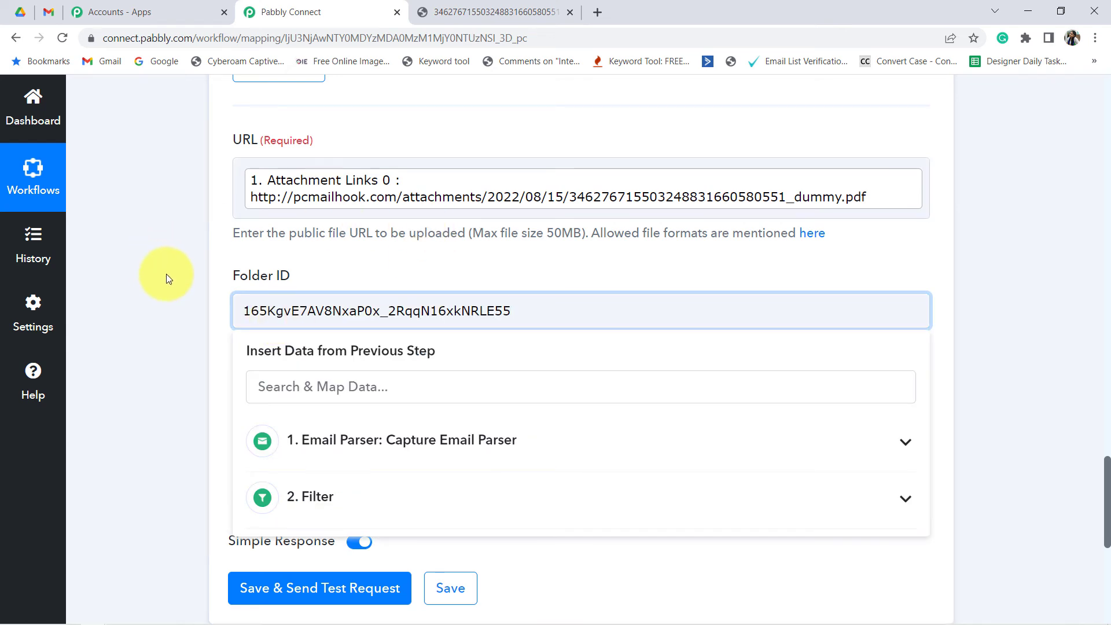
left_click(222, 322)
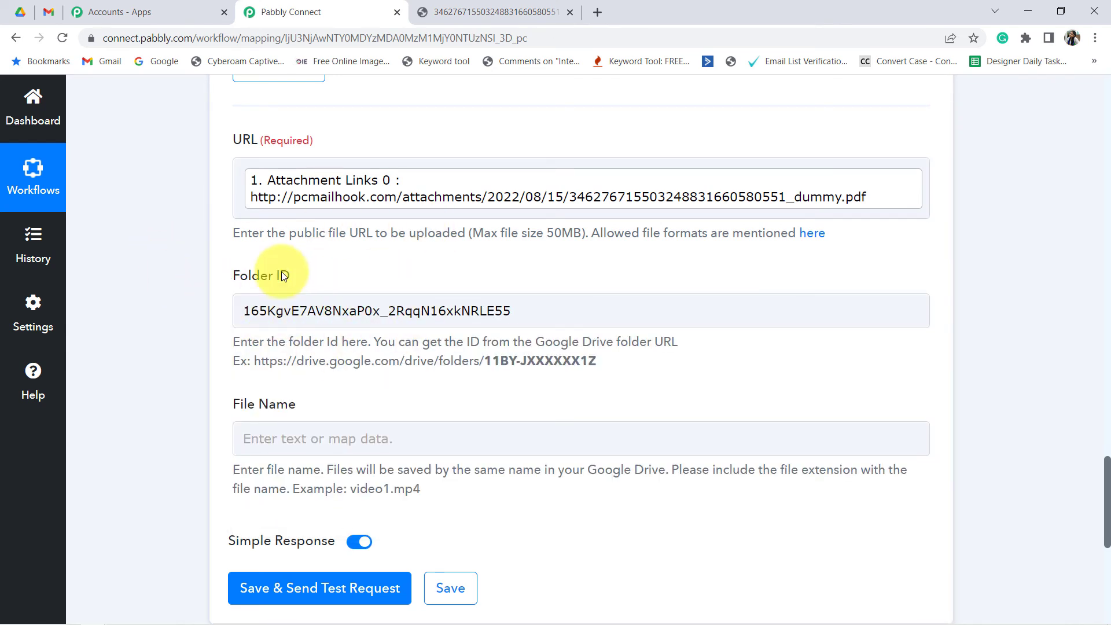
left_click(193, 325)
Set the upload's File Name to the Email Parser's Header Date followed by a space and "bank statements"
scroll(201, 327, "down", 2)
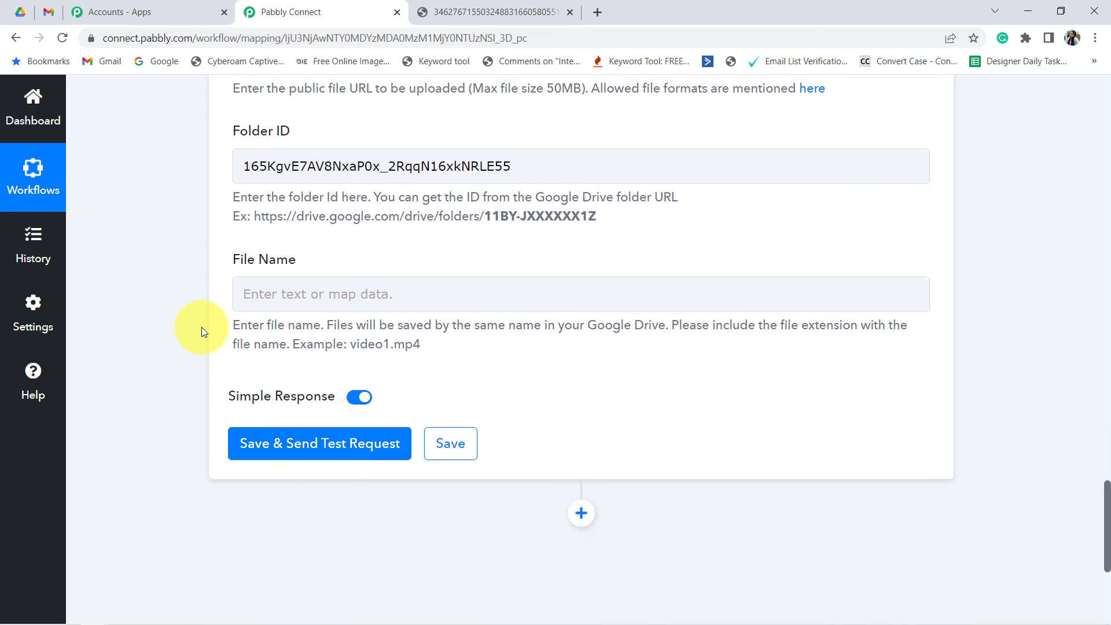
left_click(291, 258)
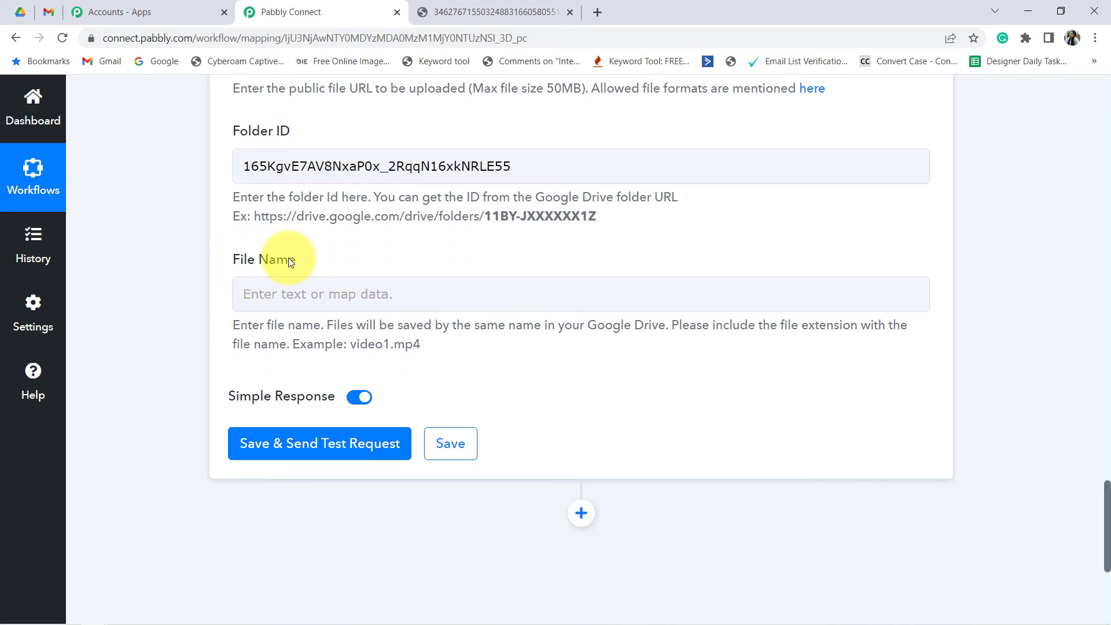
left_click(18, 21)
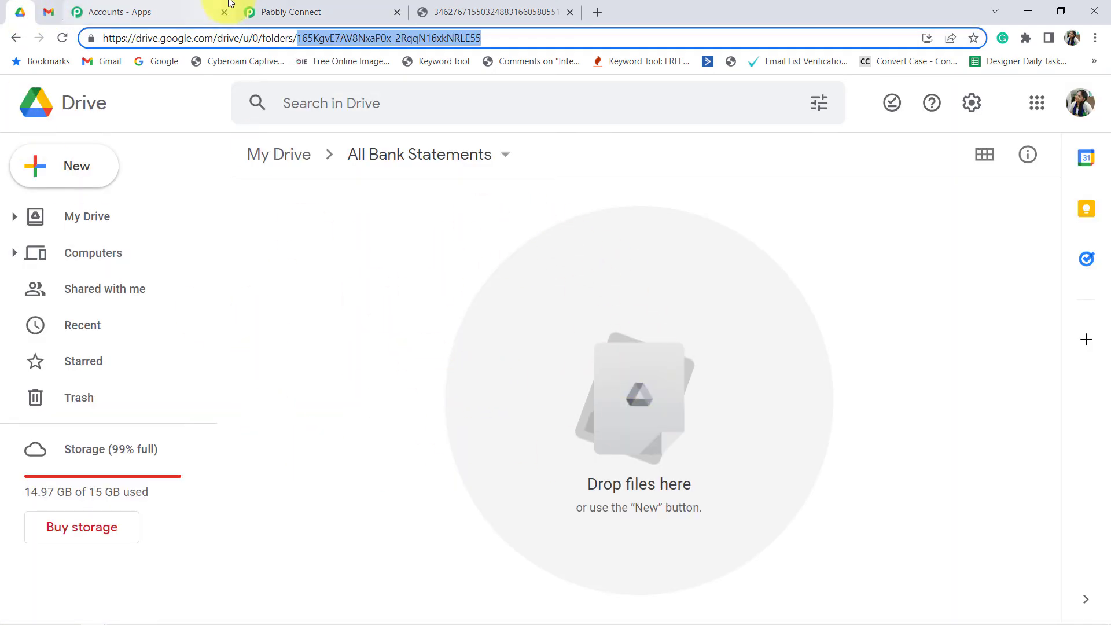
left_click(283, 11)
left_click(319, 296)
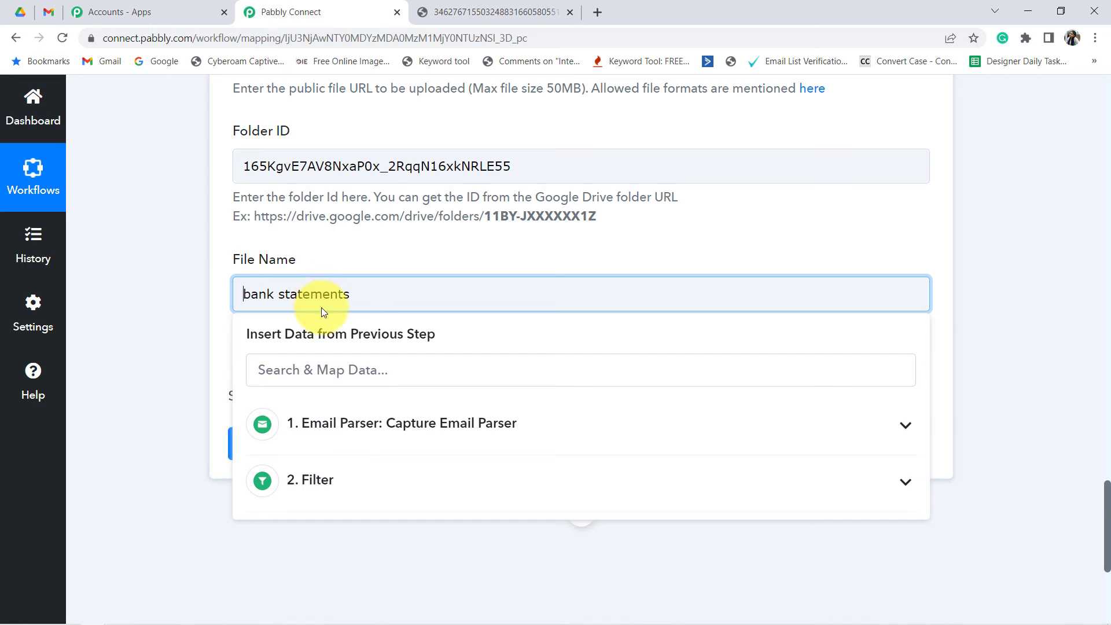
left_click(339, 428)
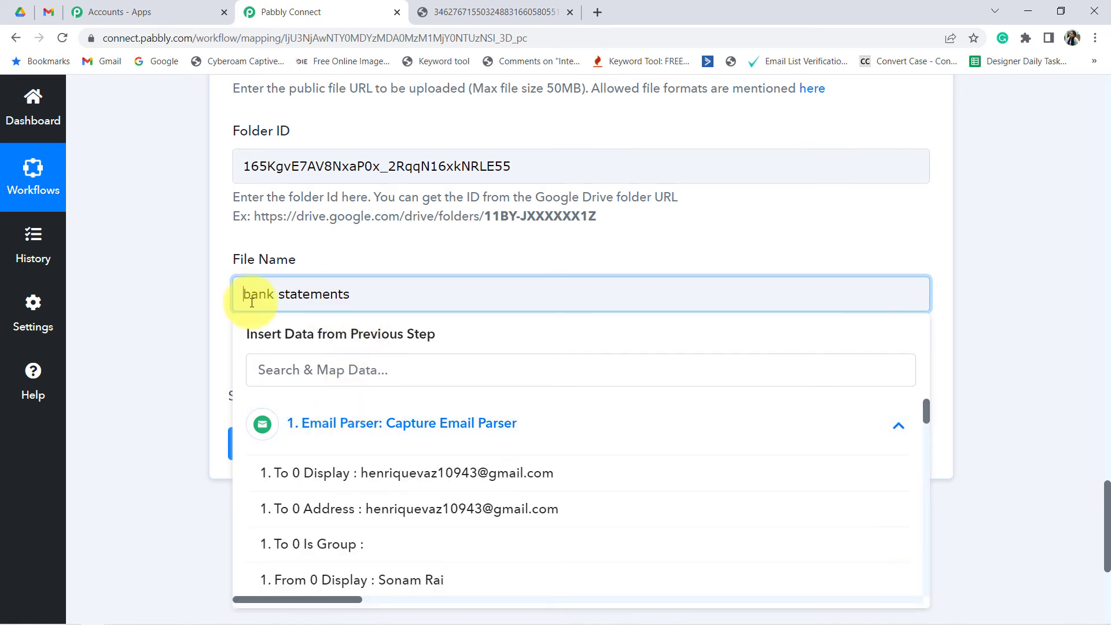
left_click(294, 376)
type("date")
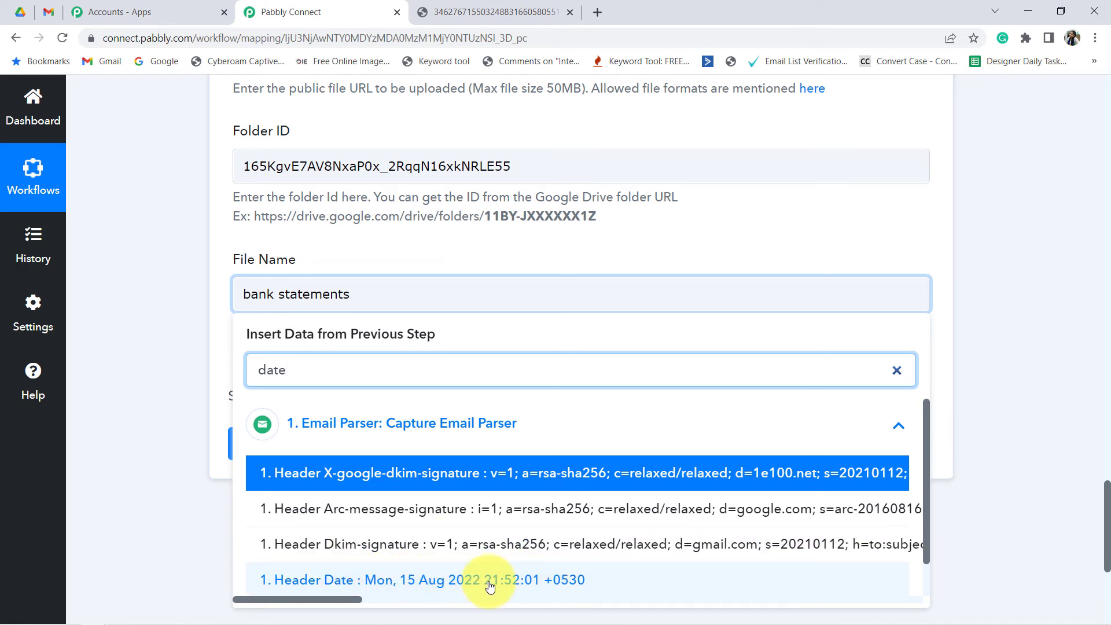
left_click(459, 586)
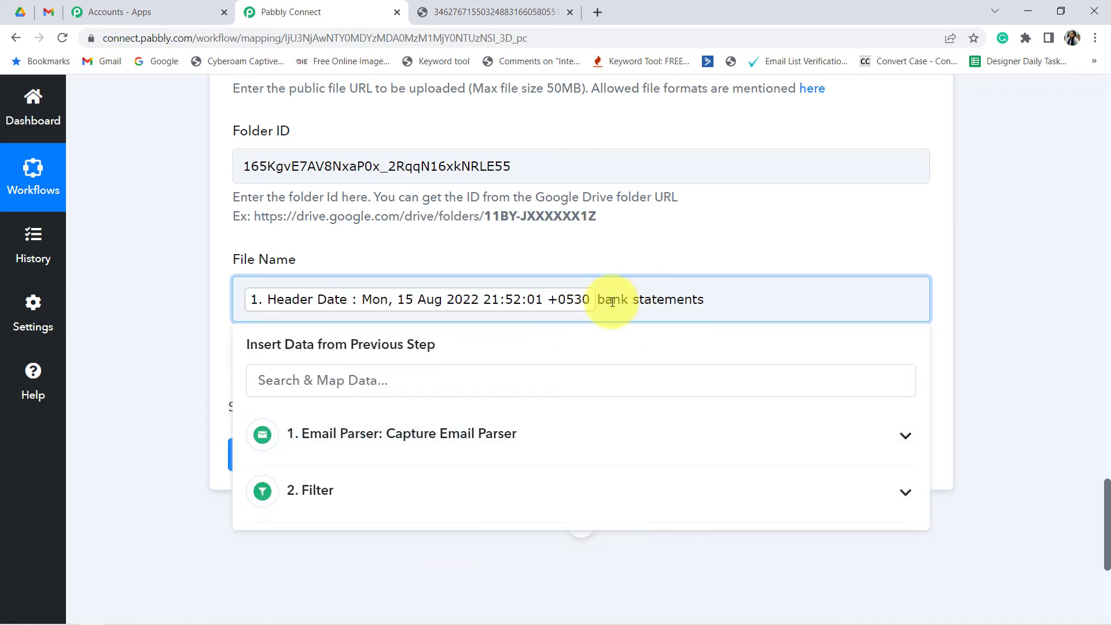
left_click(526, 340)
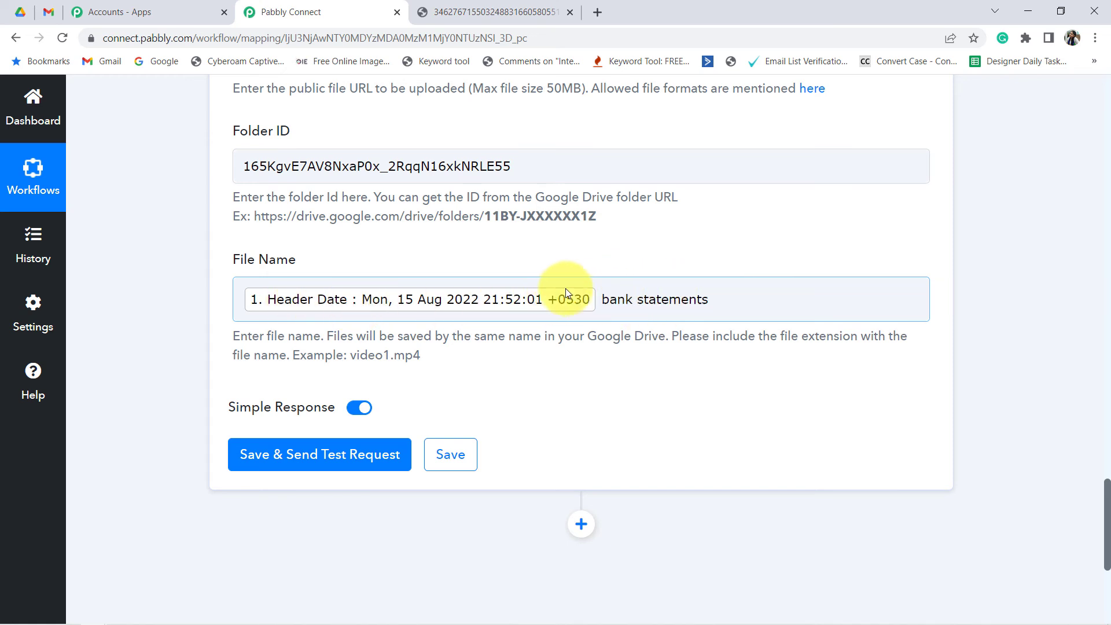
Save the Google Drive action with a test request and review the response received
left_click(339, 458)
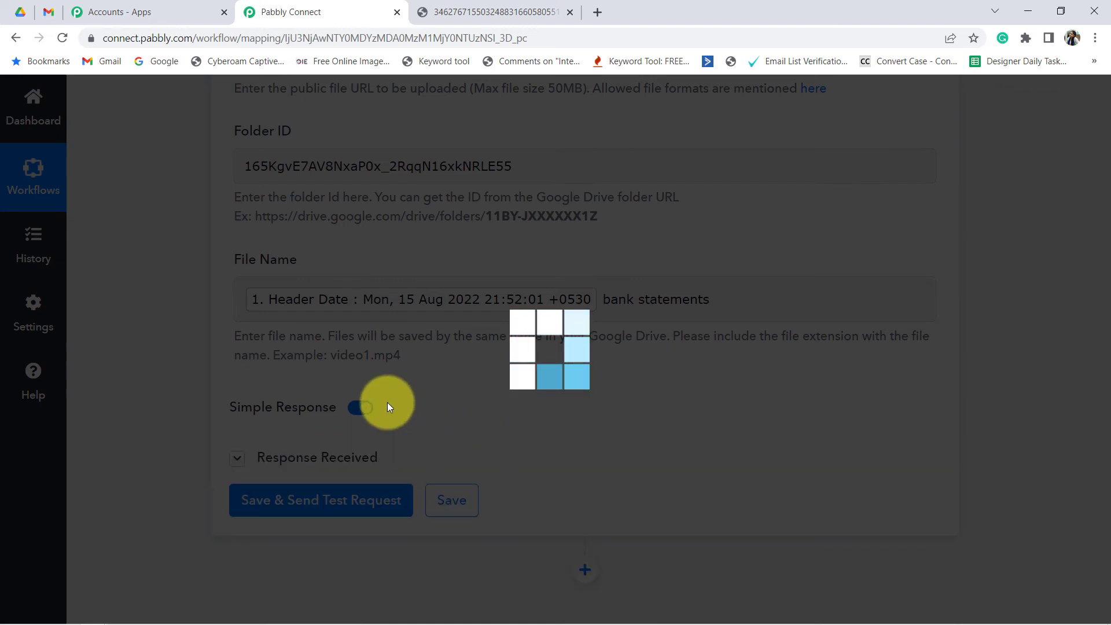
scroll(405, 393, "down", 2)
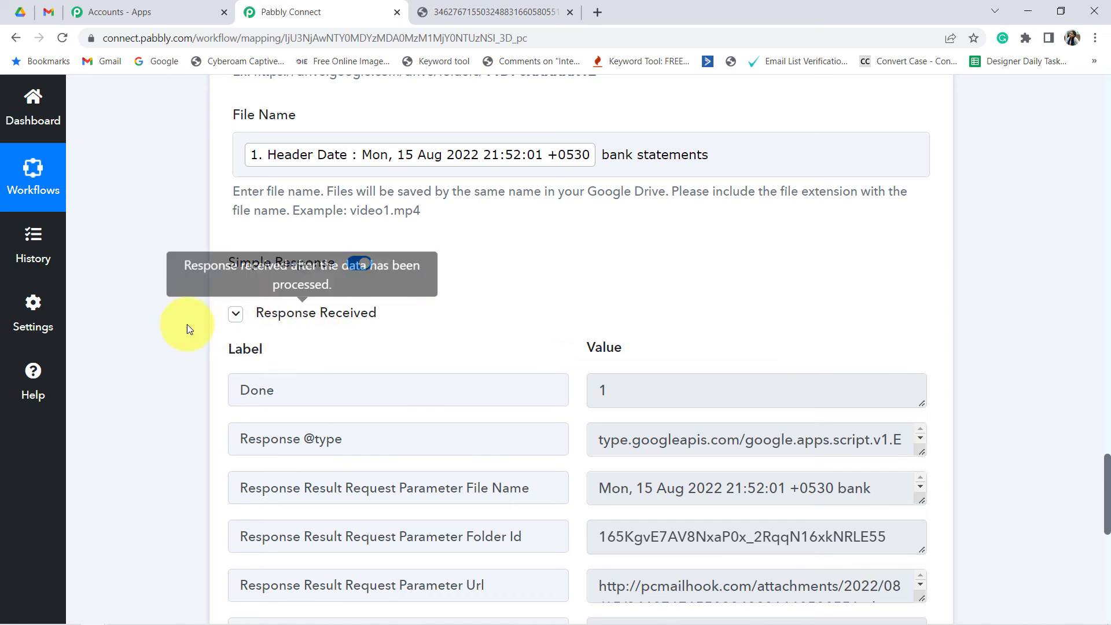
triple_click(367, 316)
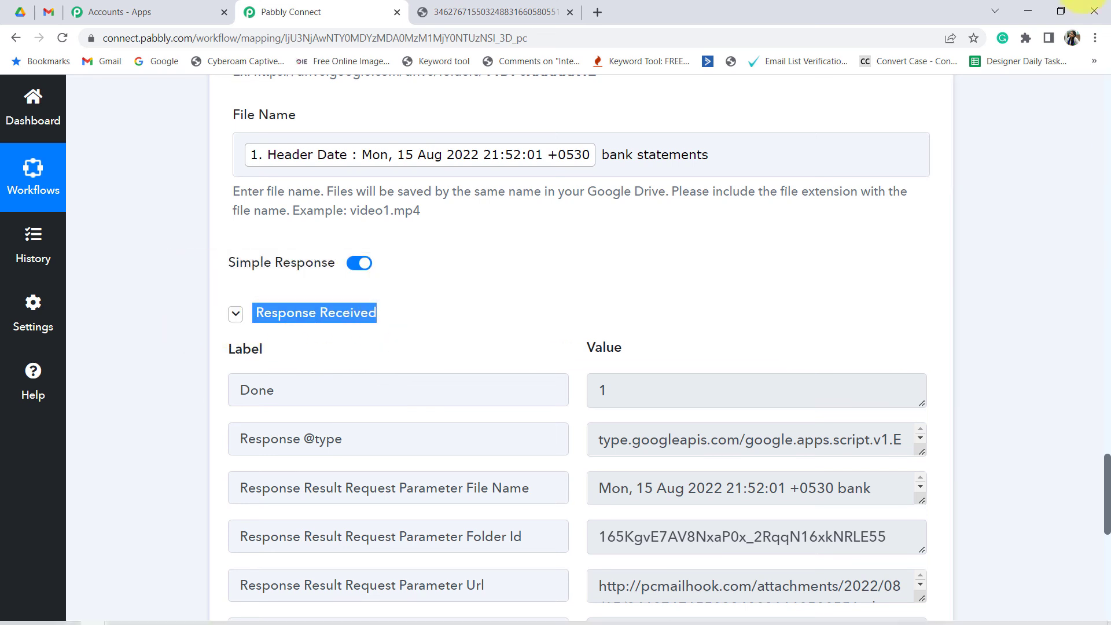
Switch to Google Drive and check the All Bank Statements folder for the uploaded PDF and its file name
left_click(23, 17)
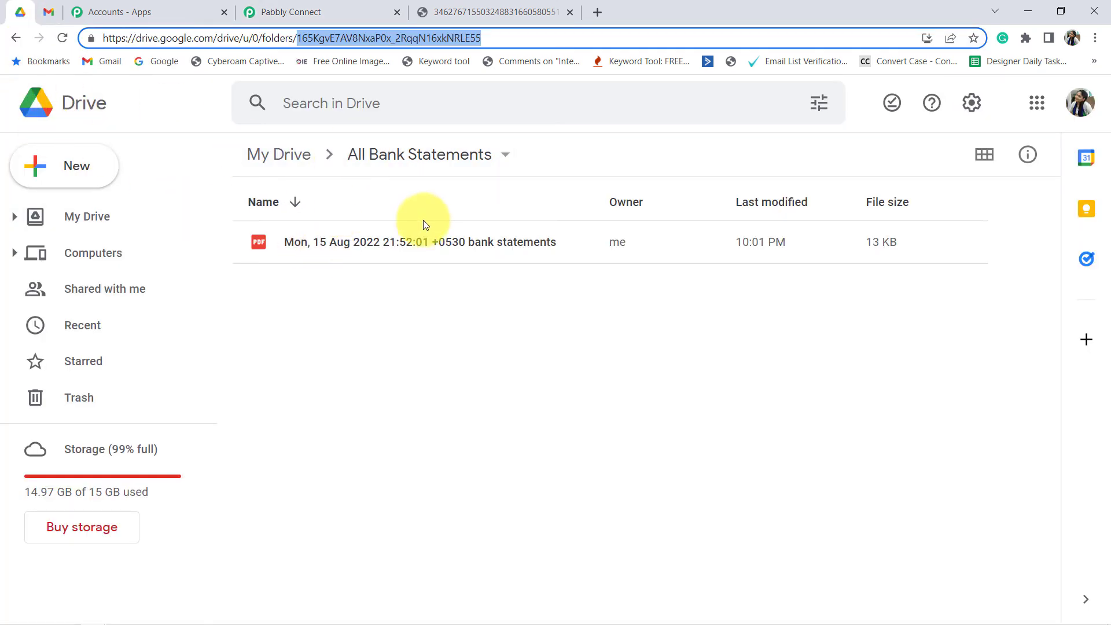
left_click(523, 256)
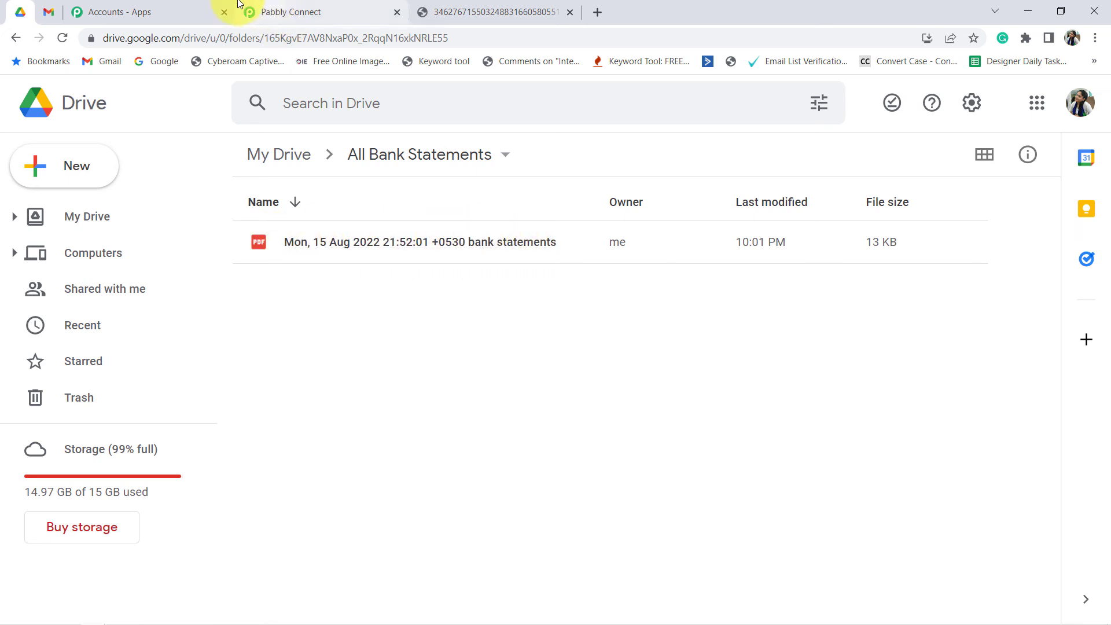
left_click(292, 13)
left_click(5, 8)
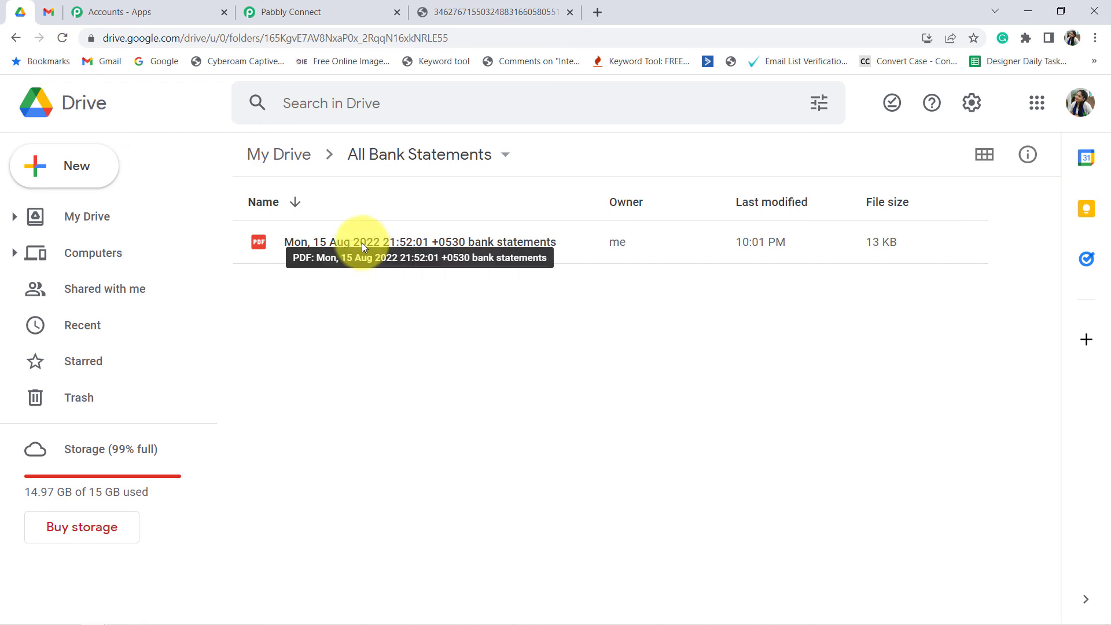
Return to the Pabbly Connect workflow and review its steps from the Google Drive action back to the Email Parser trigger
left_click(300, 12)
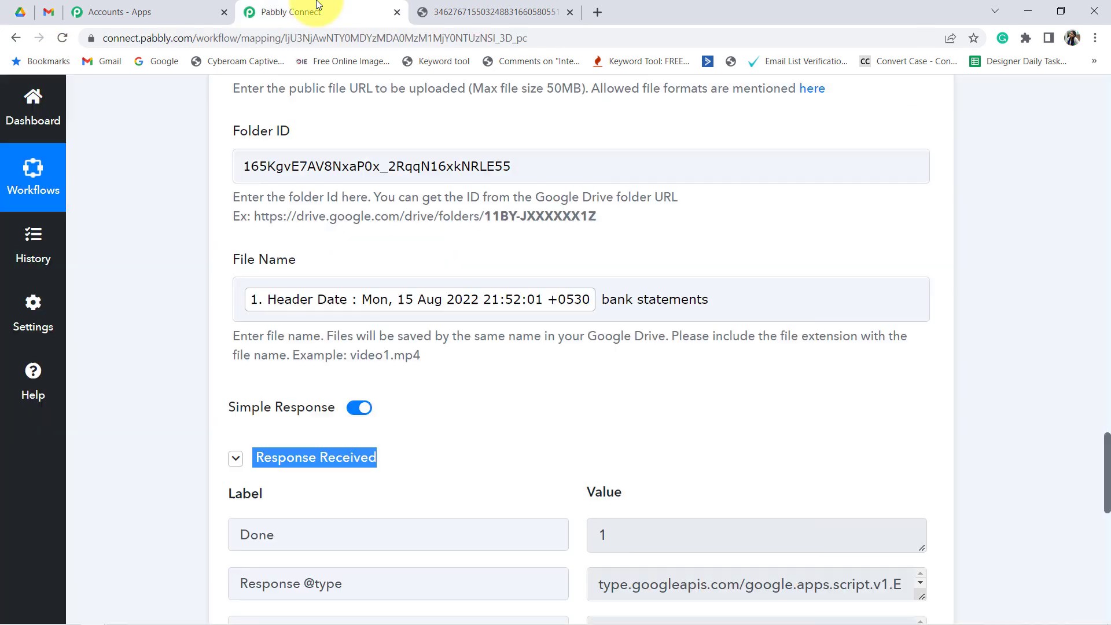
scroll(217, 298, "up", 9)
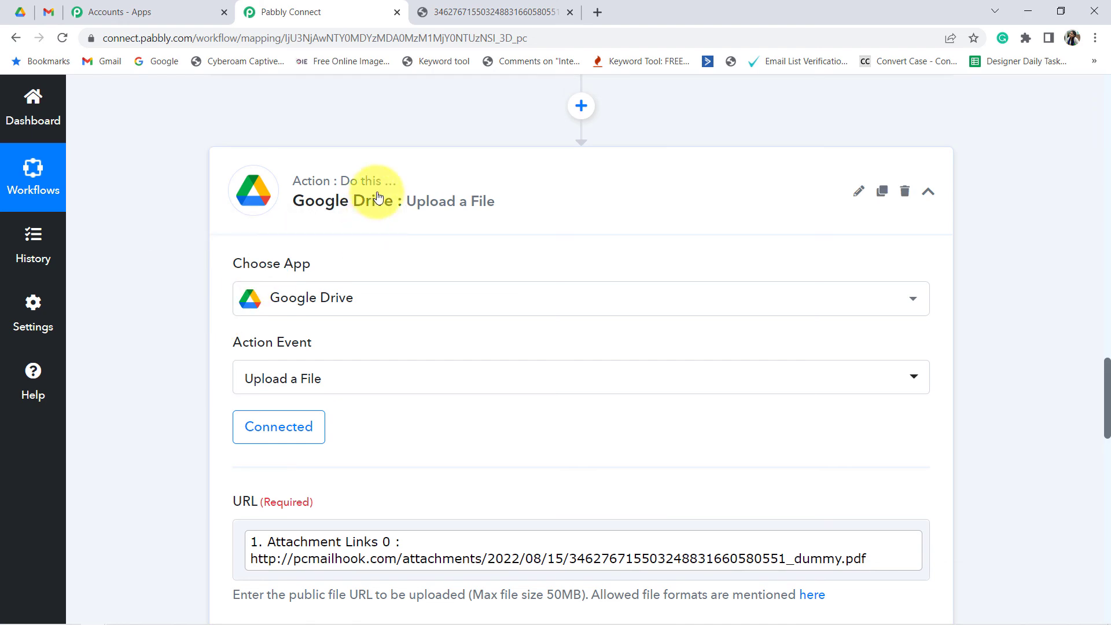
scroll(294, 305, "up", 20)
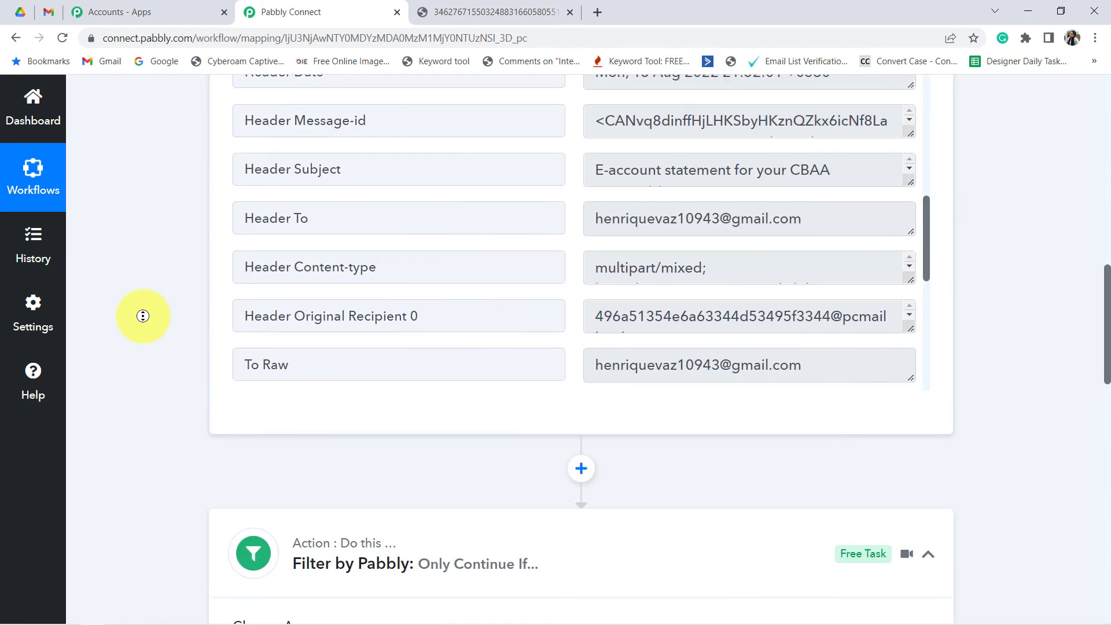
scroll(143, 316, "up", 10)
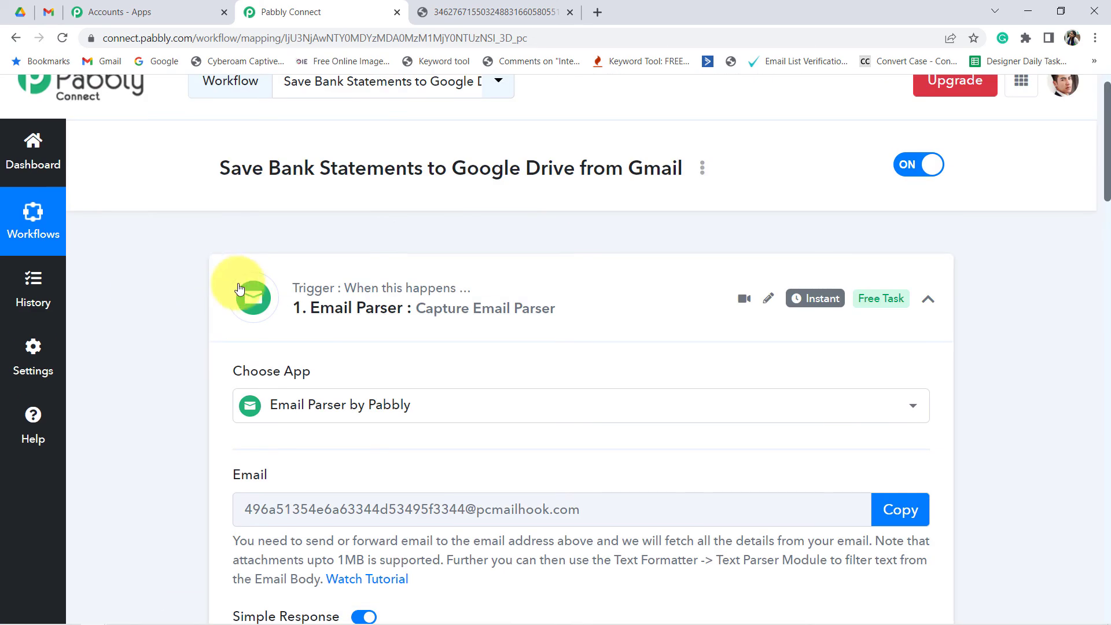
Collapse the Email Parser trigger, and review the Filter by Pabbly step's subject condition before collapsing that step too
left_click(334, 297)
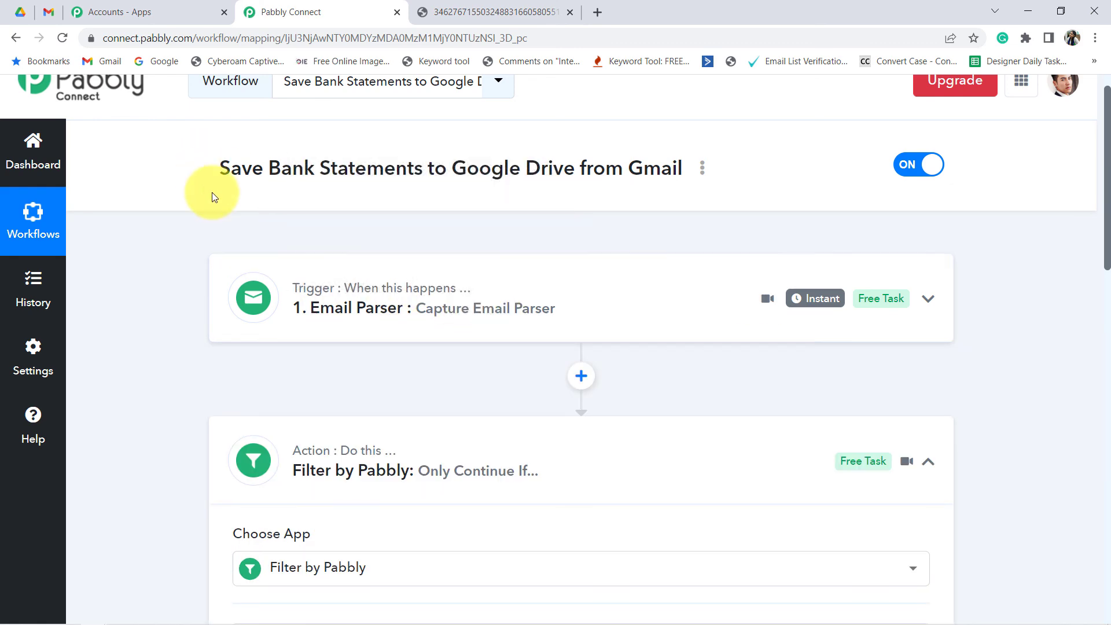
scroll(358, 279, "down", 4)
left_click(426, 272)
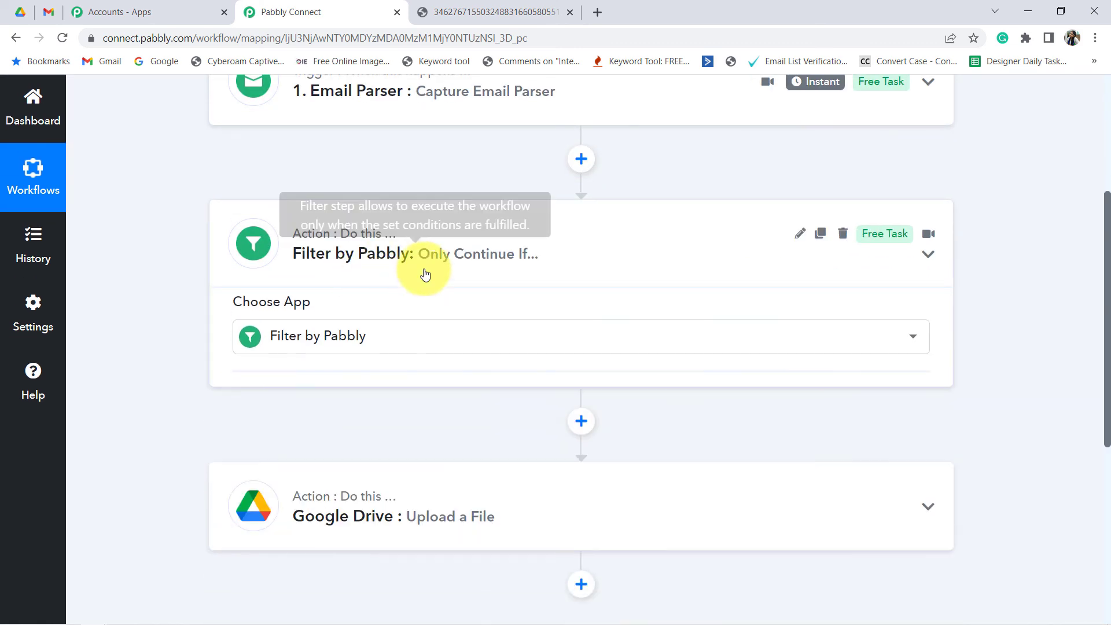
scroll(382, 312, "up", 1)
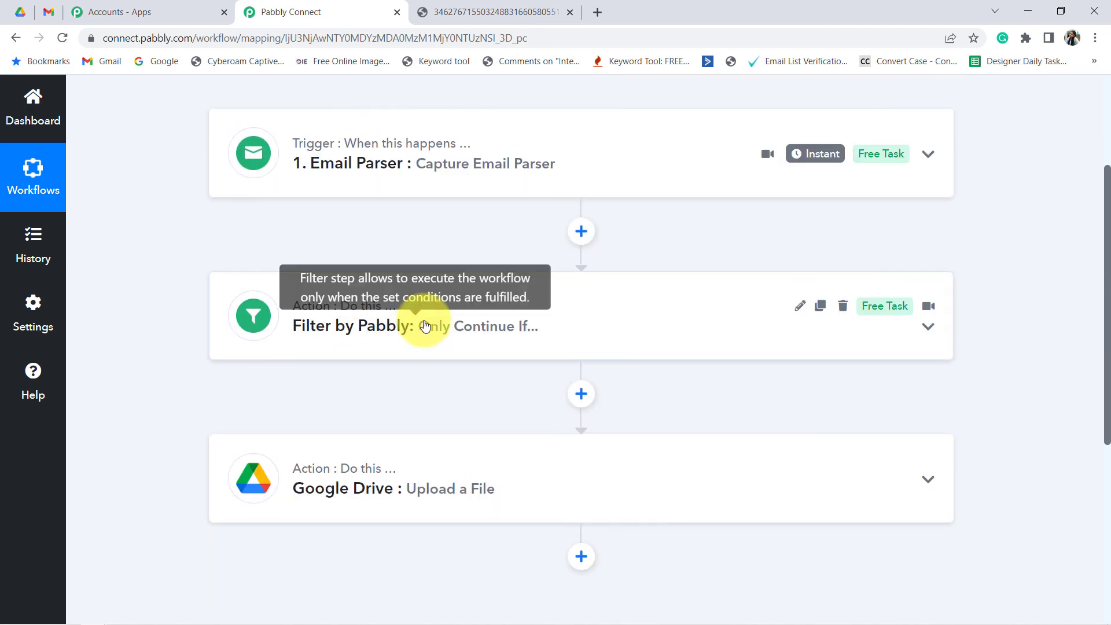
left_click(421, 328)
scroll(626, 424, "down", 2)
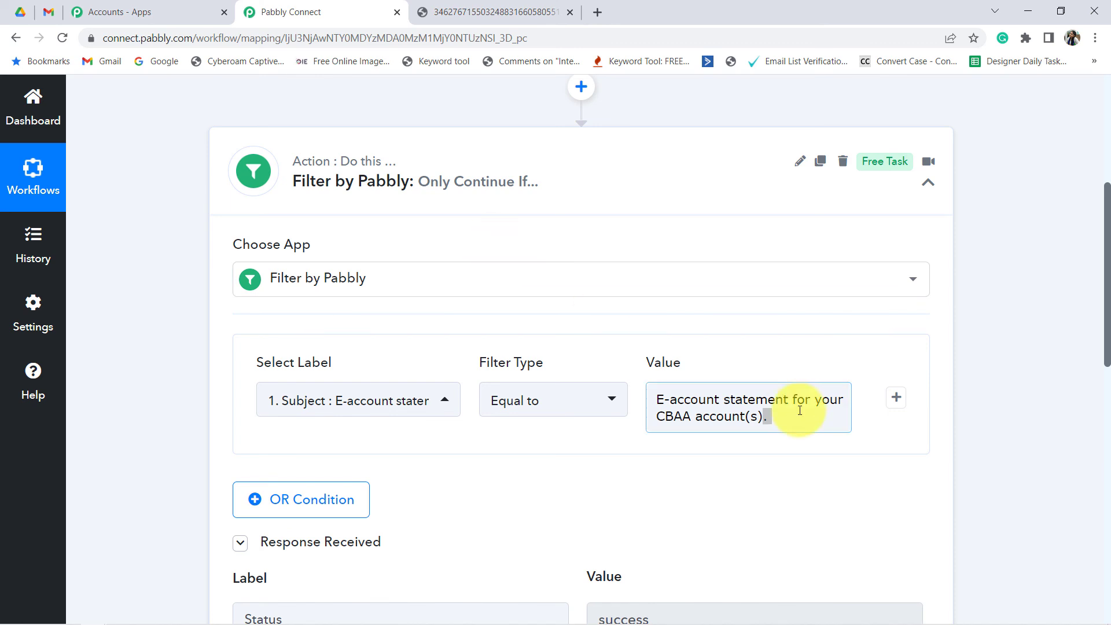
left_click(414, 184)
scroll(405, 266, "down", 1)
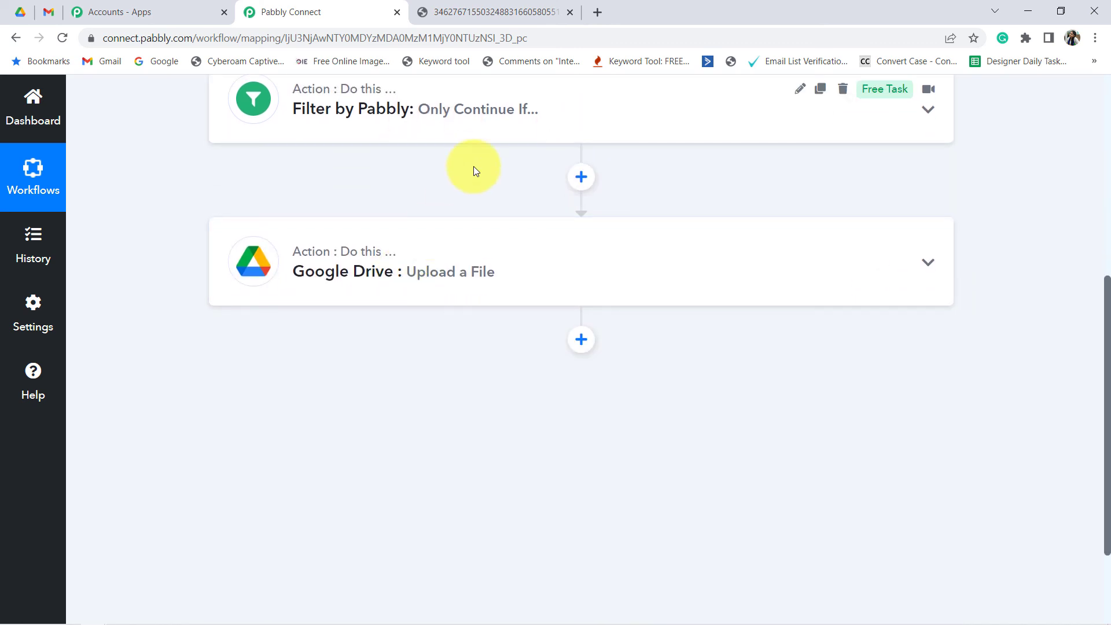
Expand the Google Drive upload action to review its URL, Folder ID and File Name mappings, and collapse it again
left_click(382, 261)
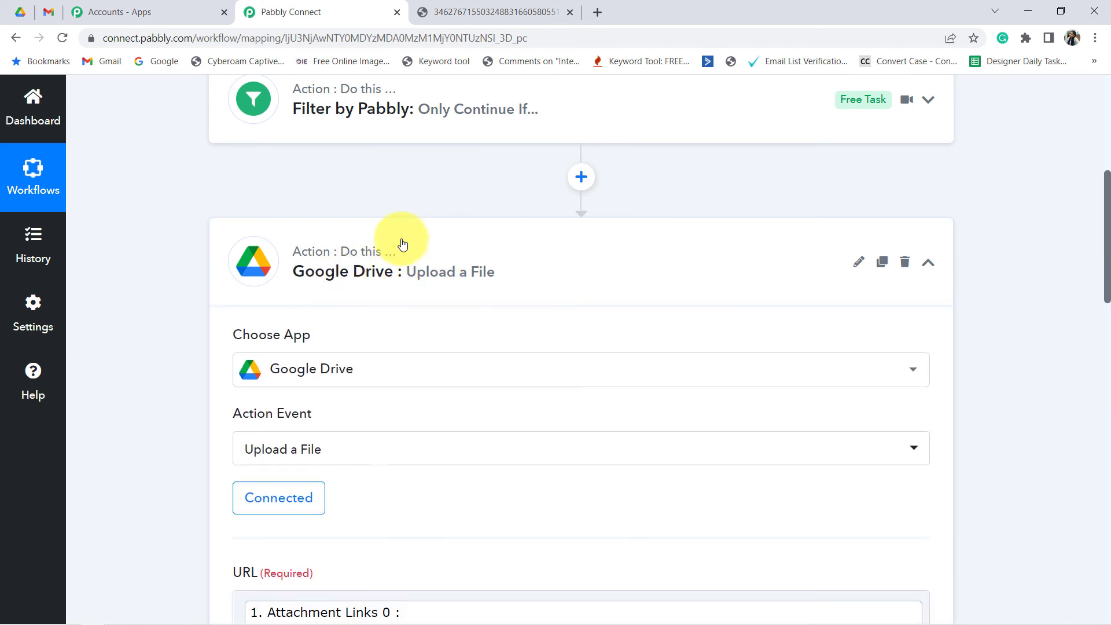
scroll(189, 462, "down", 3)
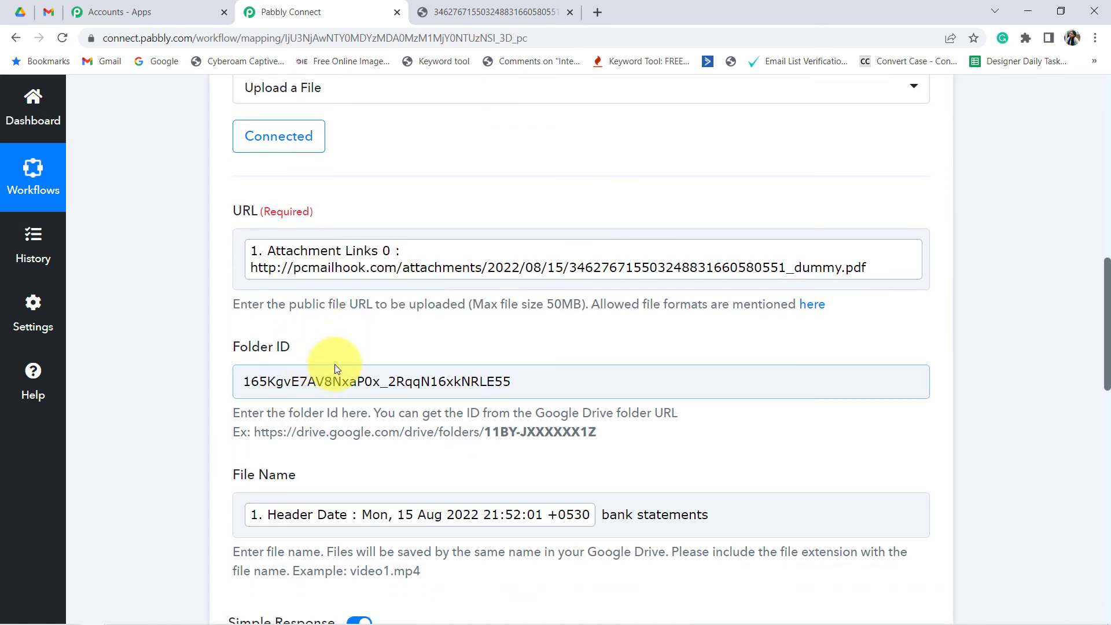
left_click(370, 389)
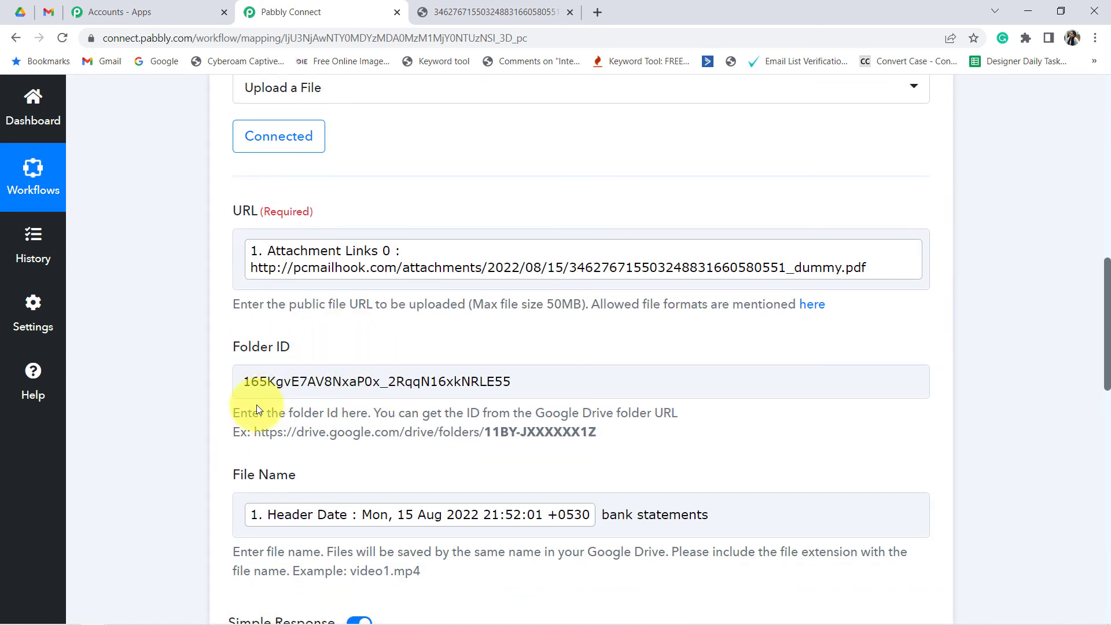
scroll(322, 399, "up", 5)
left_click(312, 201)
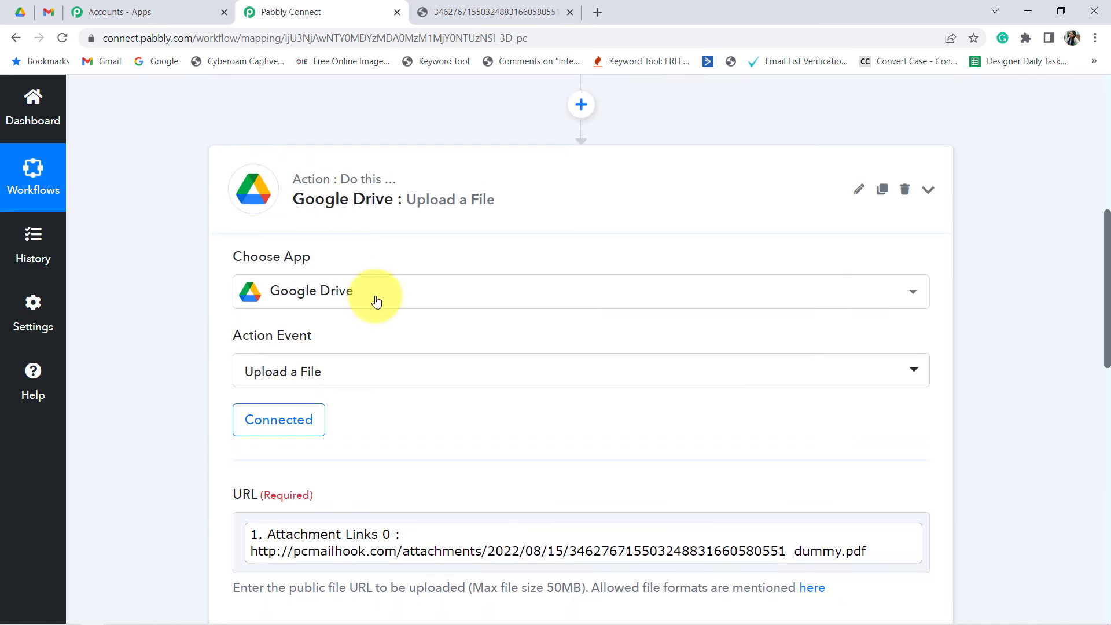
scroll(520, 431, "up", 5)
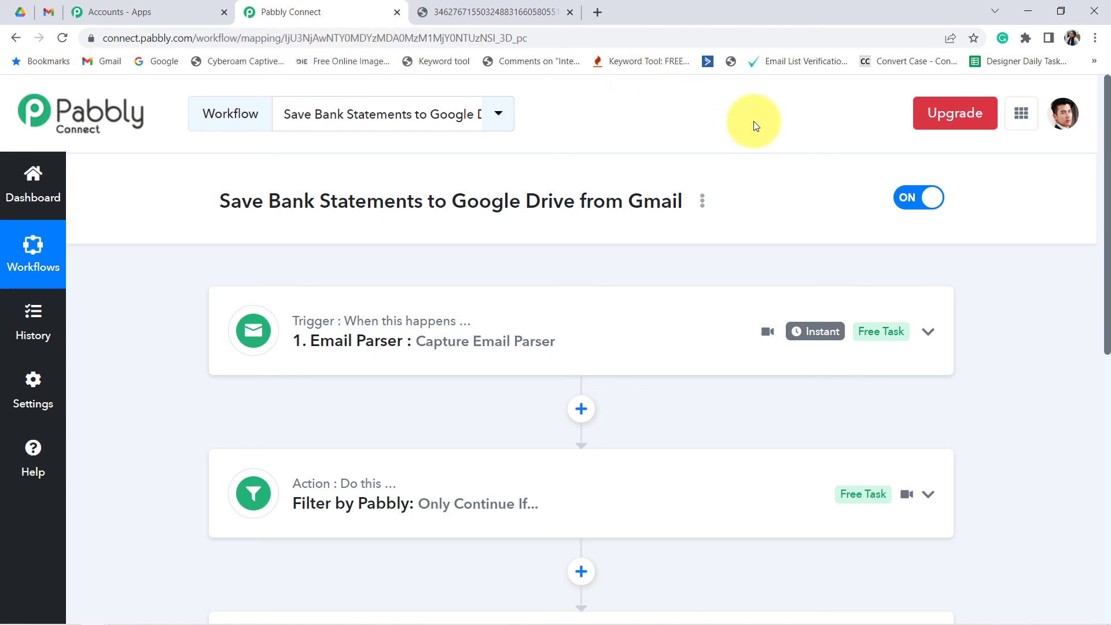
Generate the share link for the Save Bank Statements to Google Drive from Gmail workflow and close the link dialog
left_click(703, 205)
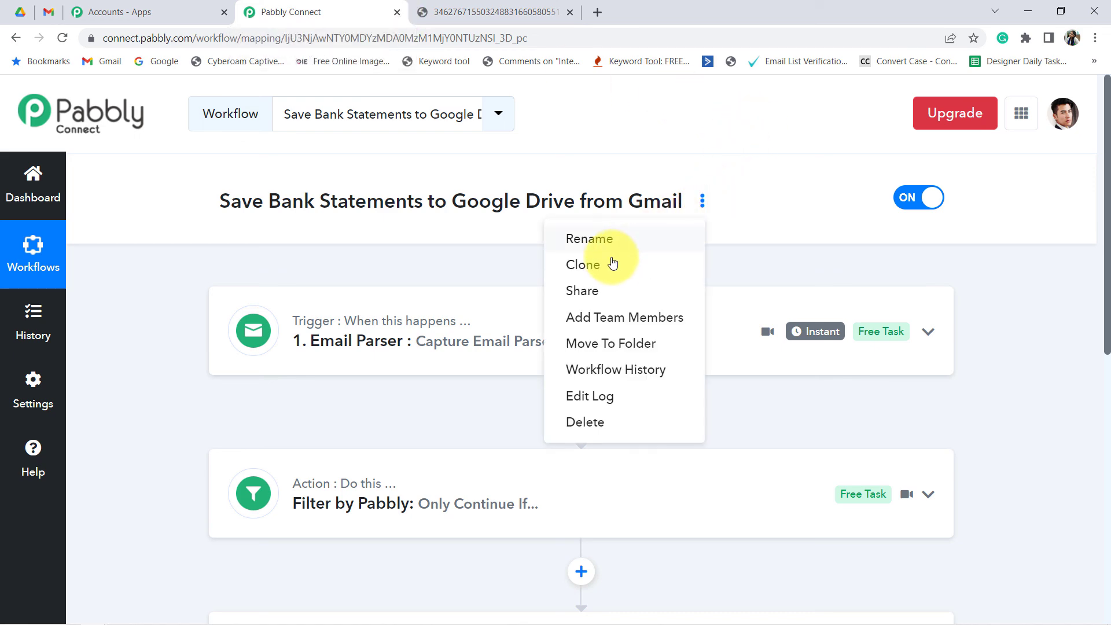
left_click(585, 289)
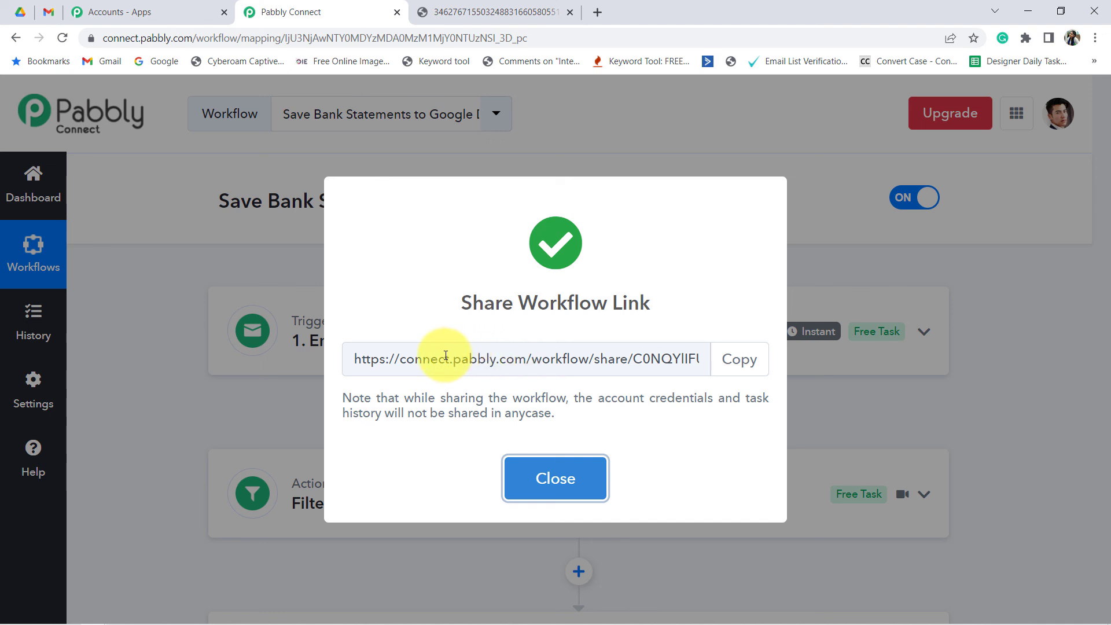
left_click_drag(438, 359, 637, 358)
left_click(555, 477)
scroll(491, 265, "down", 3)
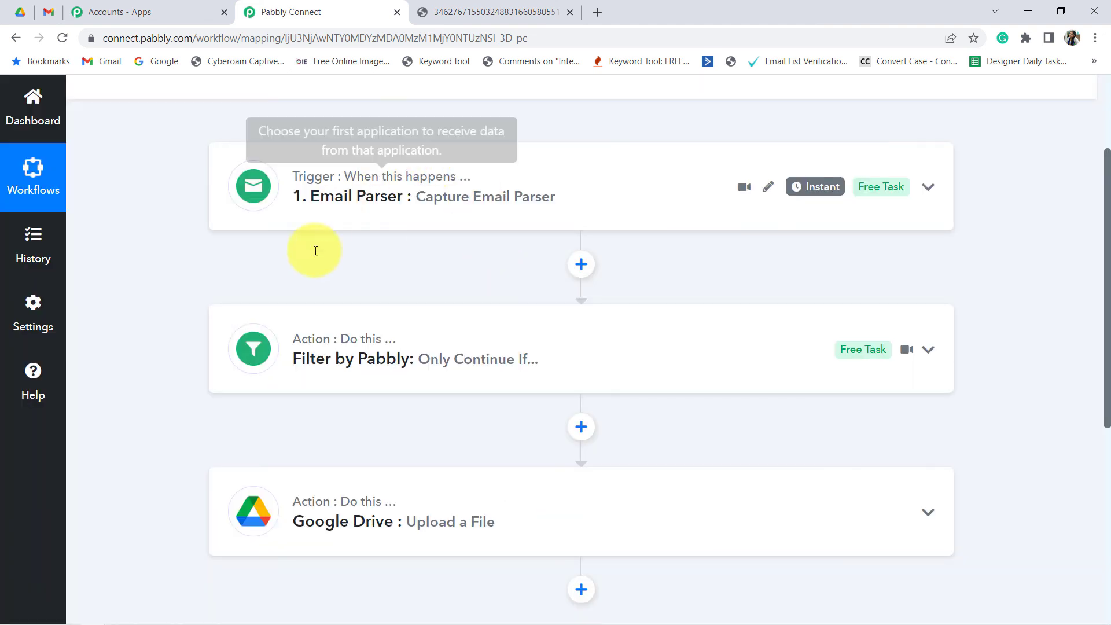
left_click_drag(405, 176, 340, 465)
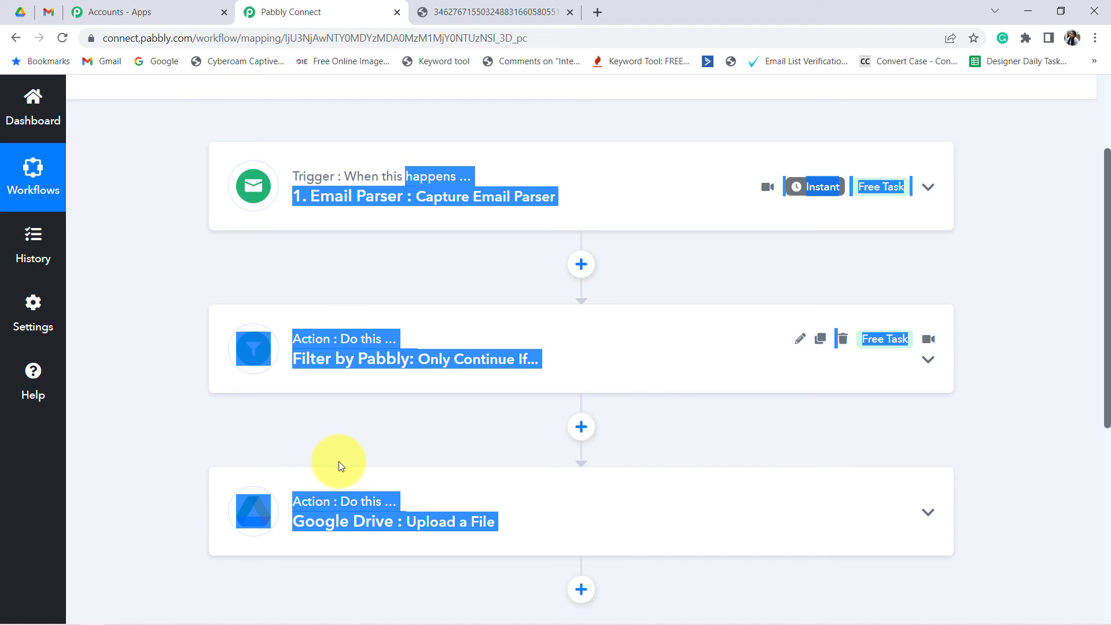
left_click(181, 384)
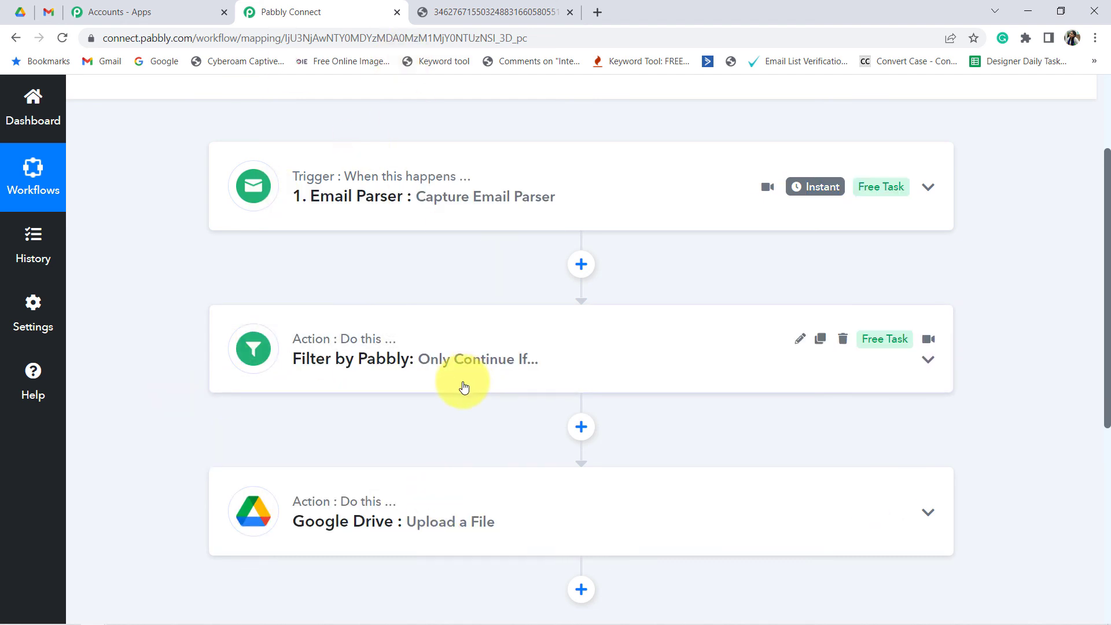